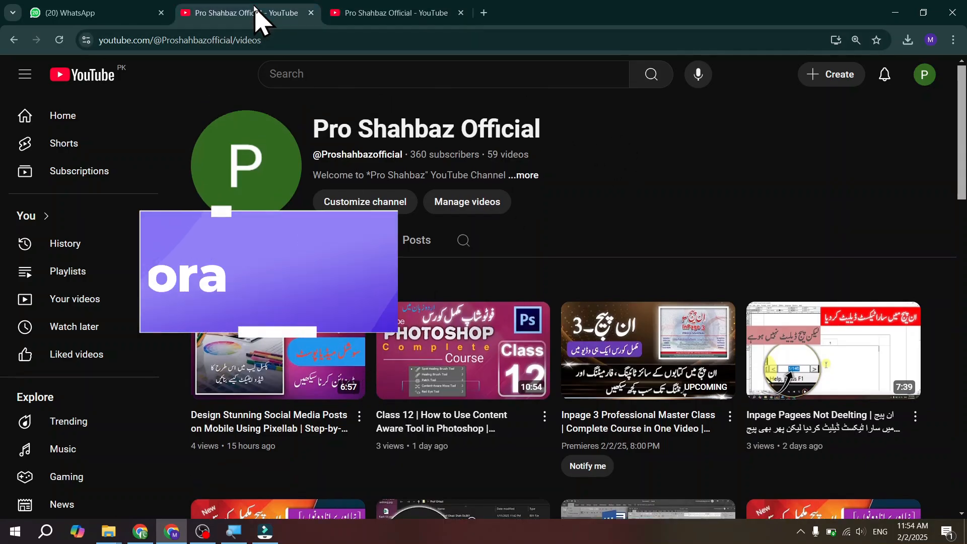
Step: Switch to the Chrome window with the TikTok profile and open the Class 08 | Part 02 video as a layout reference
click(80, 12)
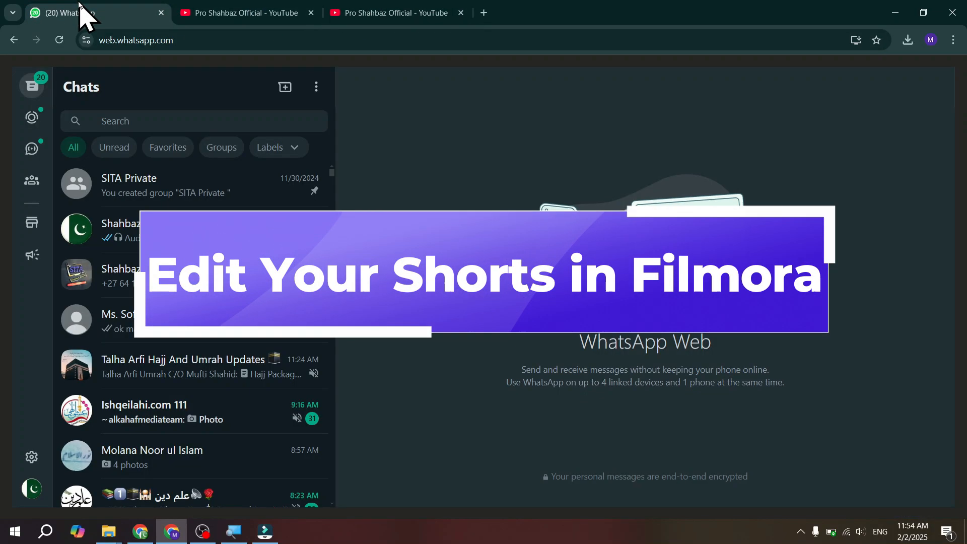
click(259, 12)
click(399, 14)
key(alt+Tab)
key(alt+Tab)
key(alt+Tab)
key(alt+Tab)
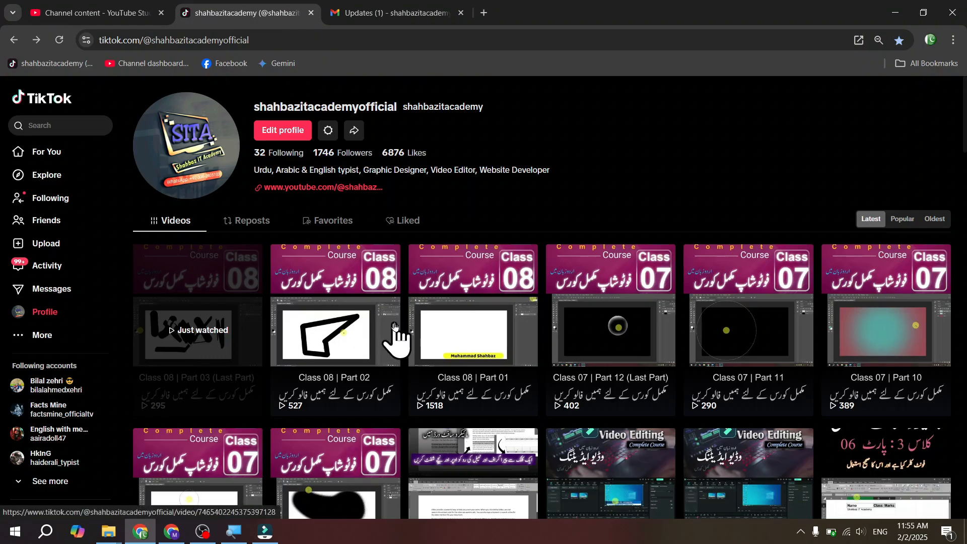
click(355, 306)
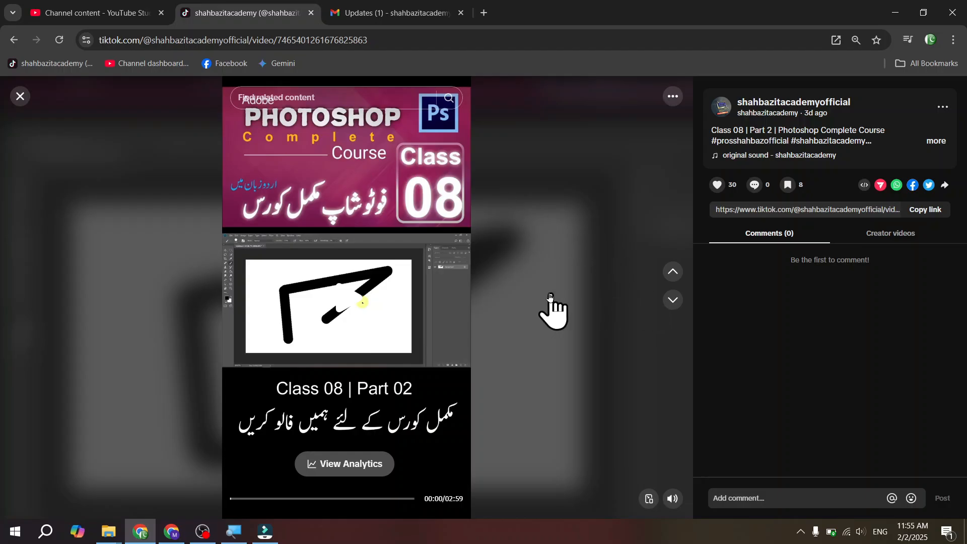
Step: Switch to Filmora and create a new project with the 9:16 (Portrait) aspect ratio
key(alt+Tab)
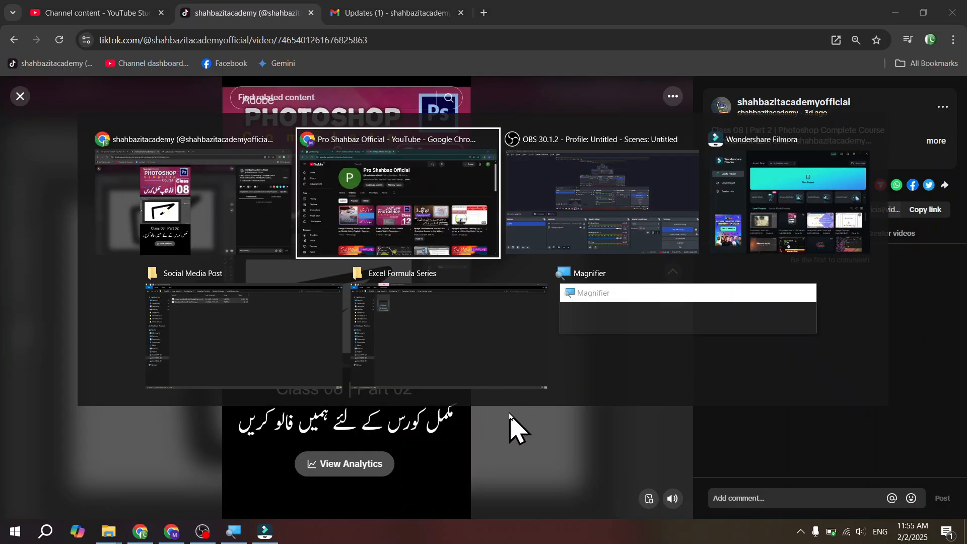
key(alt+Tab)
key(alt+Tab)
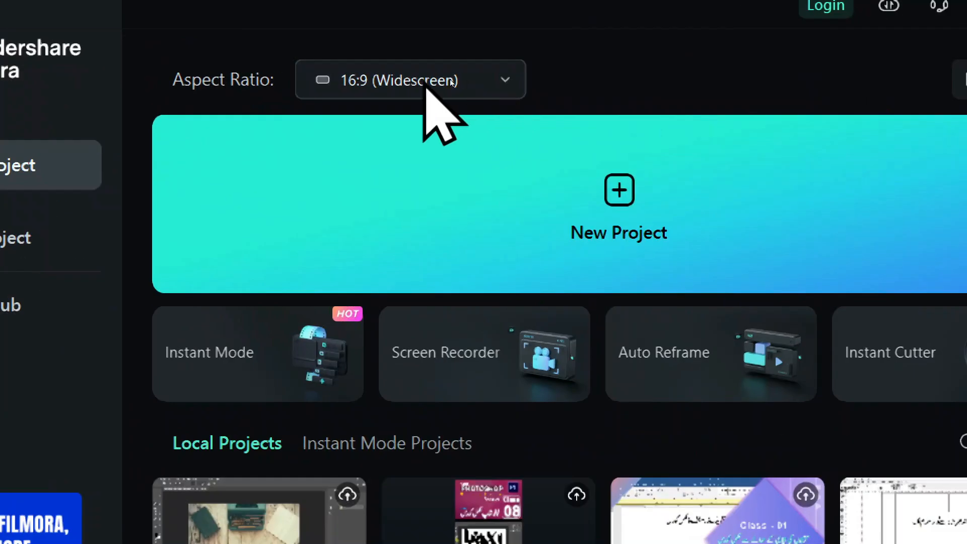
click(491, 80)
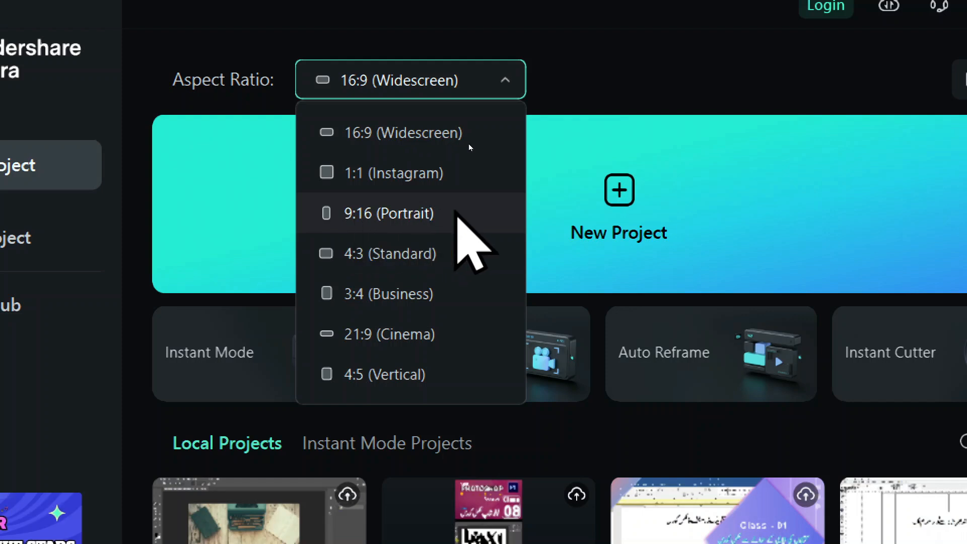
click(456, 213)
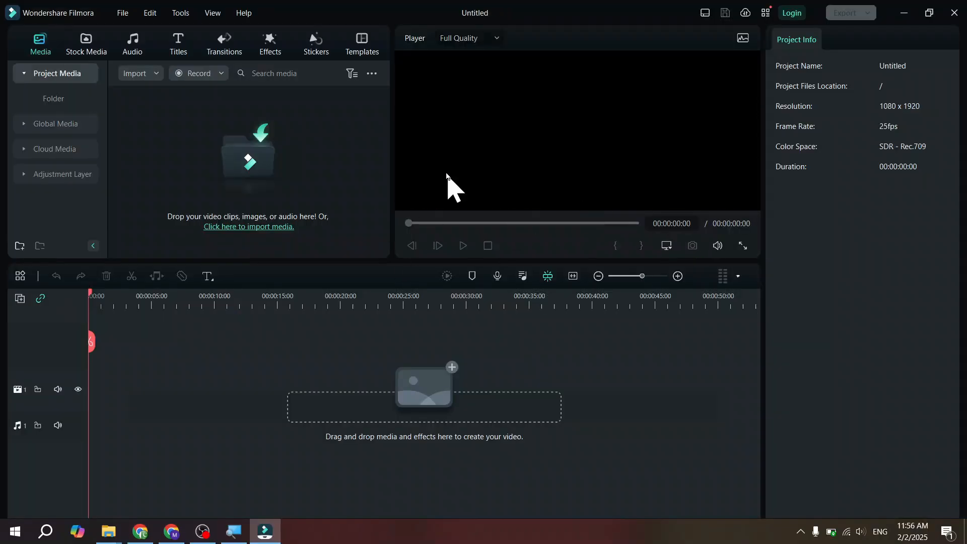
Step: Import the Design Stunning Social Media Posts MP4 and Thumbnail Social Media Post.jpeg from the Social Media Post folder into the Filmora project
key(alt+Tab)
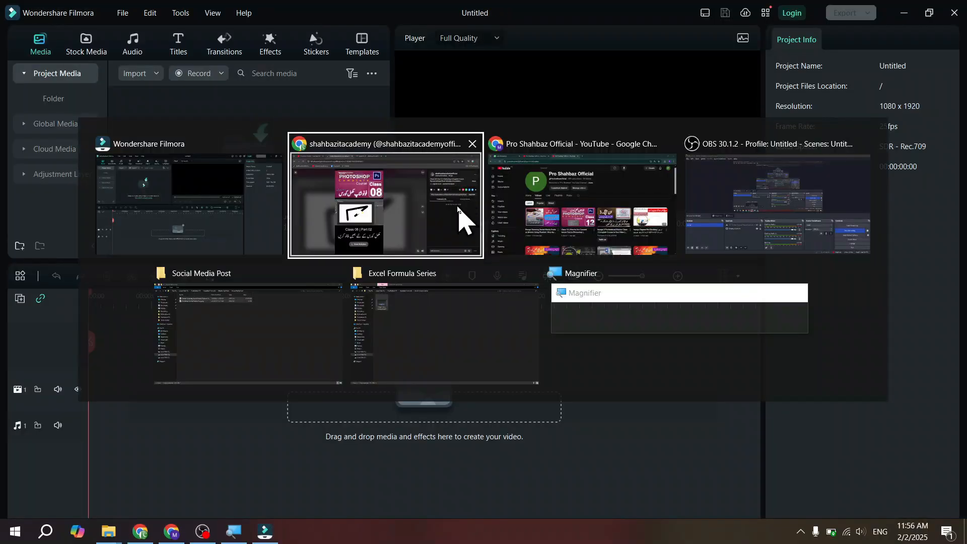
click(263, 342)
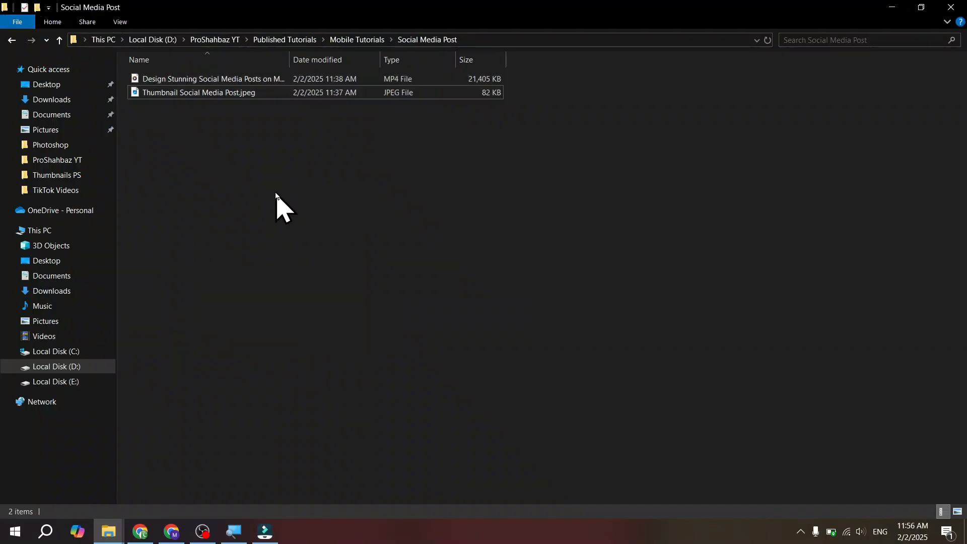
click(201, 94)
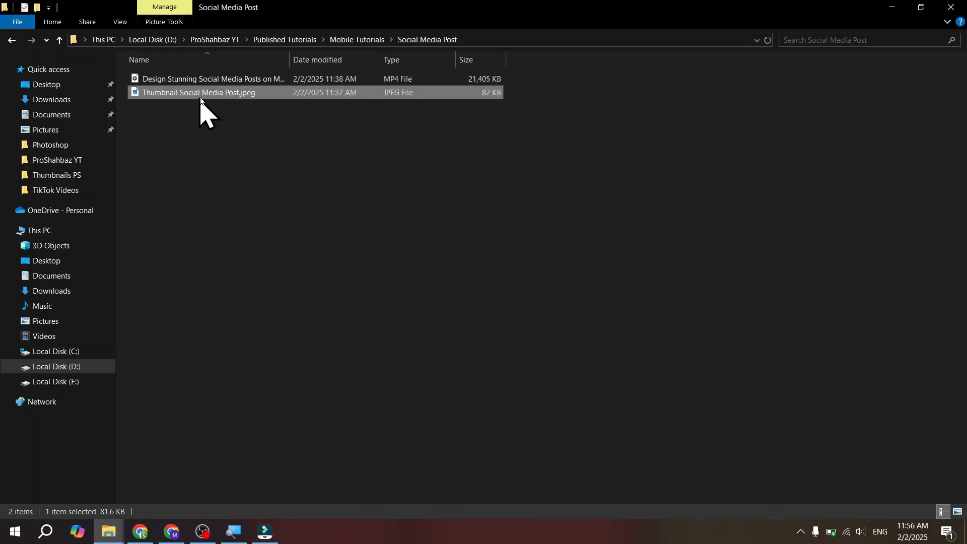
click(258, 82)
drag(247, 151, 210, 92)
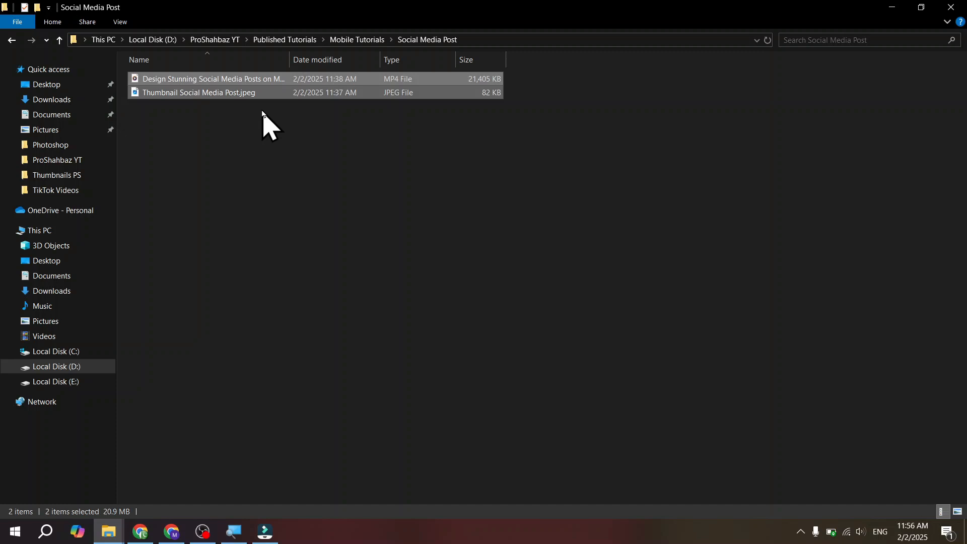
click(297, 155)
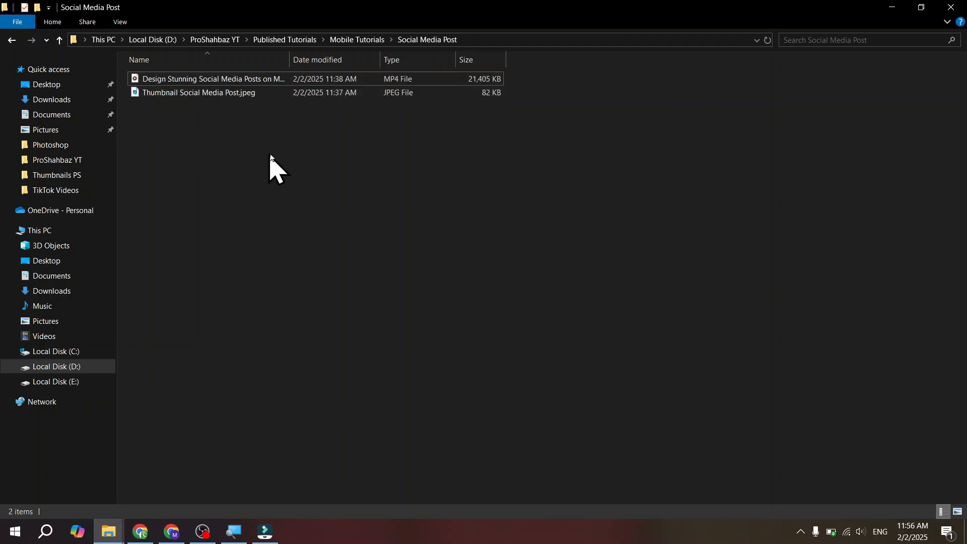
mouse_move(253, 158)
mouse_down()
mouse_move(186, 95)
mouse_move(248, 121)
mouse_move(259, 173)
mouse_move(254, 164)
mouse_up()
key(alt+Tab)
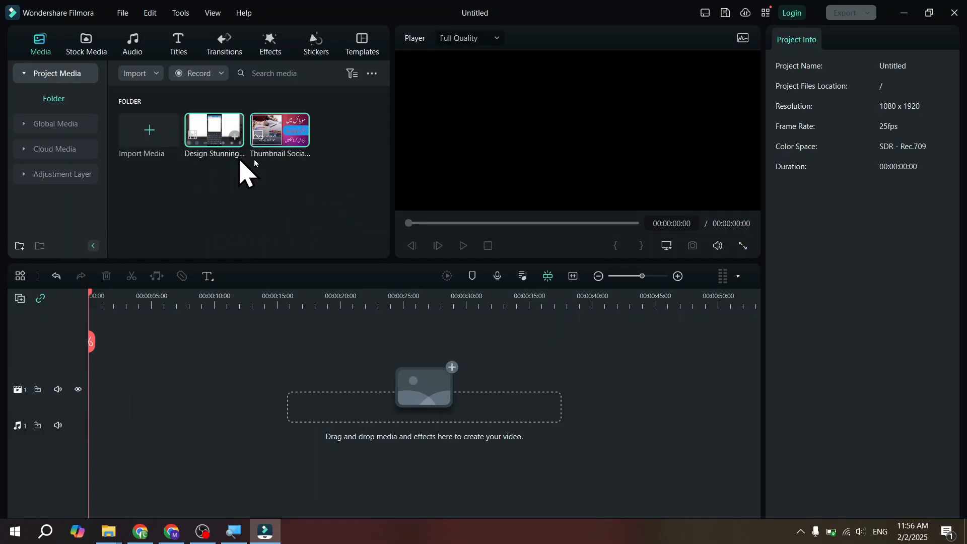
Step: Add the Design Stunning video to the timeline and jump the playhead between its start and end
click(235, 137)
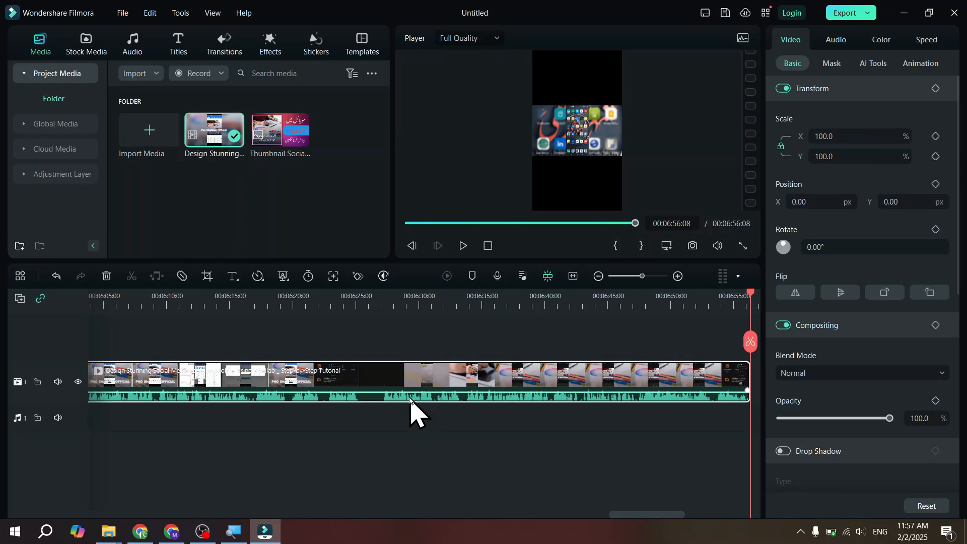
key(Home)
key(End)
key(Home)
key(End)
Step: Place the playhead at 00:06:38:05, deselect the clip, and return the playhead to the start of the timeline
click(406, 297)
click(521, 298)
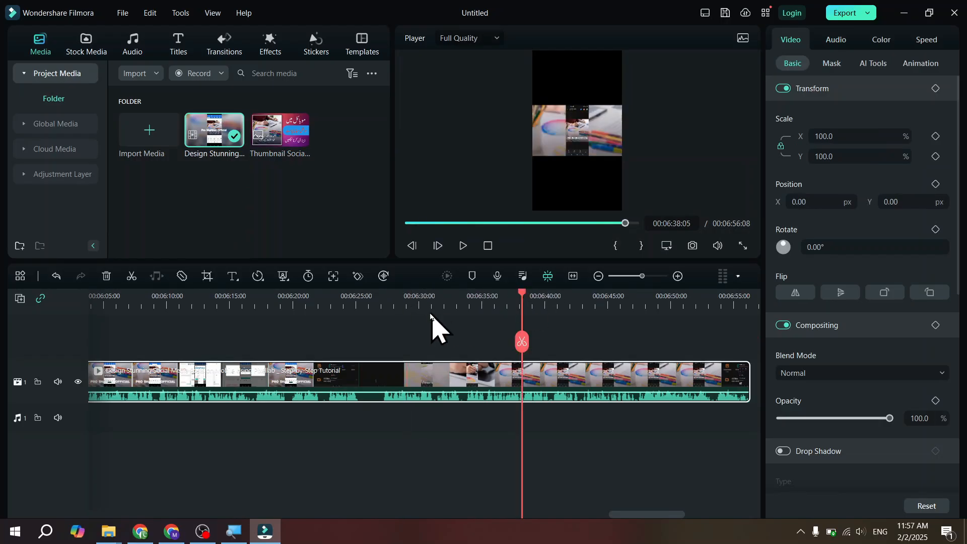
click(417, 323)
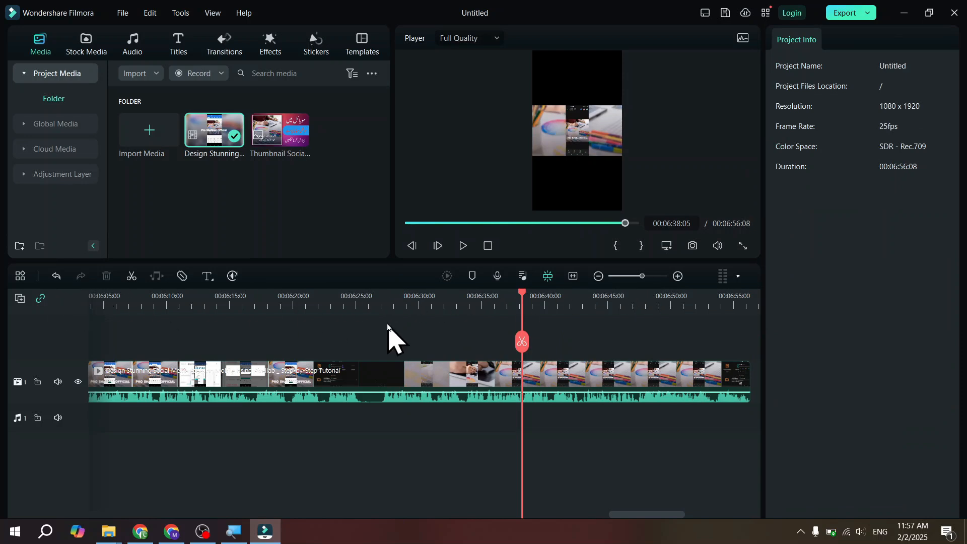
key(Home)
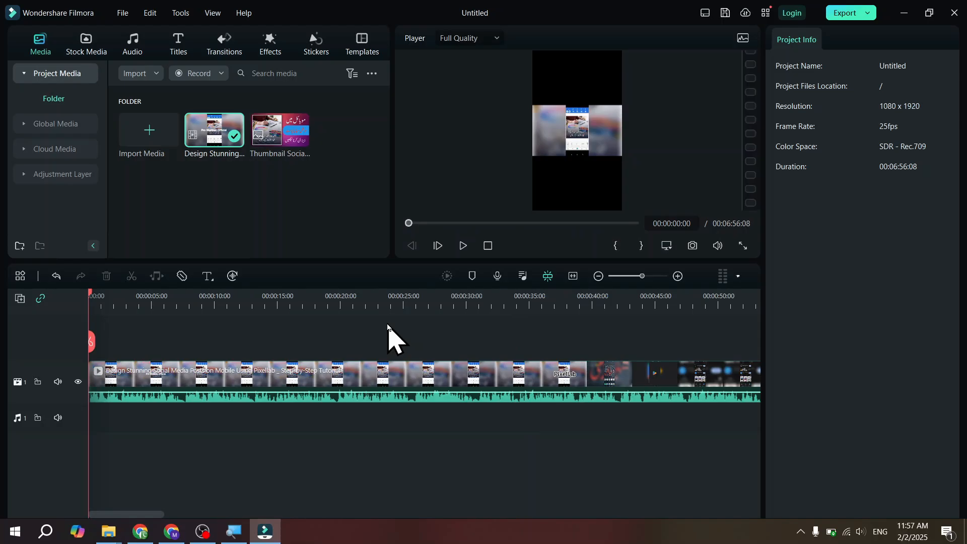
key(End)
key(Home)
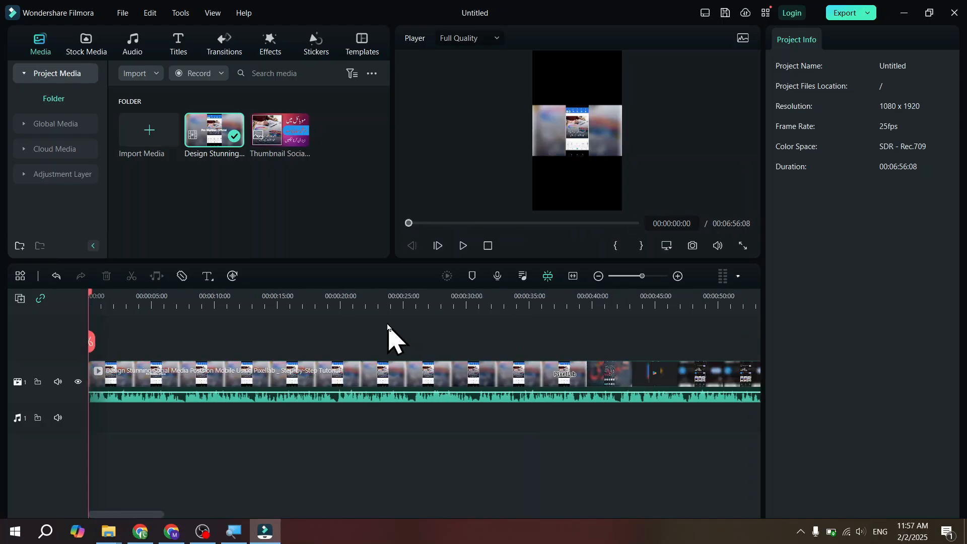
Step: Split the video clip at 00:00:23:17 and move the playhead to 00:00:33:08
click(386, 297)
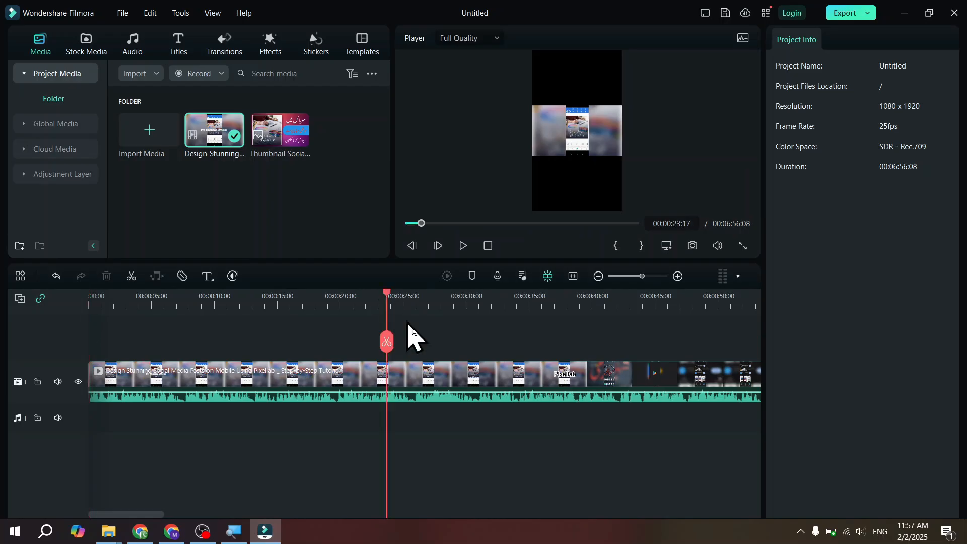
click(386, 342)
click(507, 300)
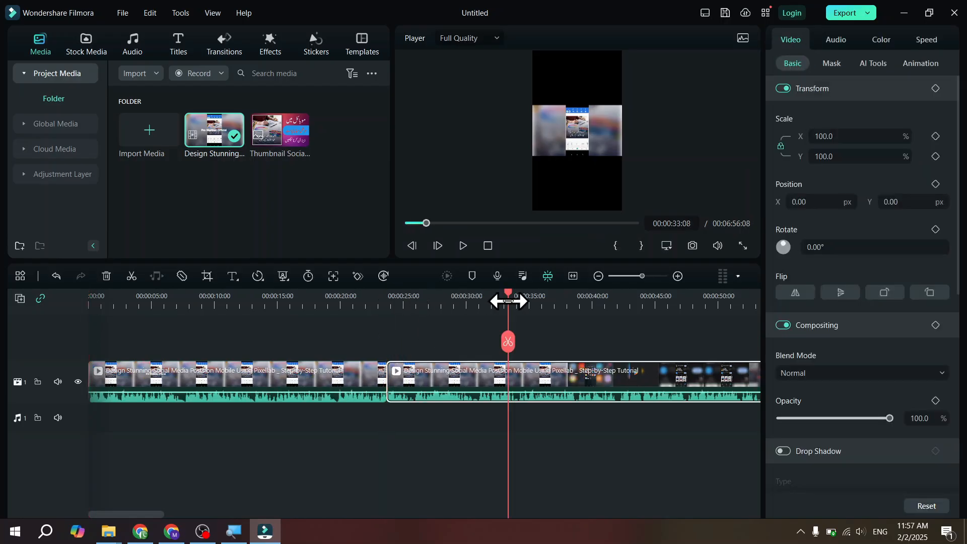
Step: Jump the playhead back and forth between the clip boundaries, and undo the split
key(Up)
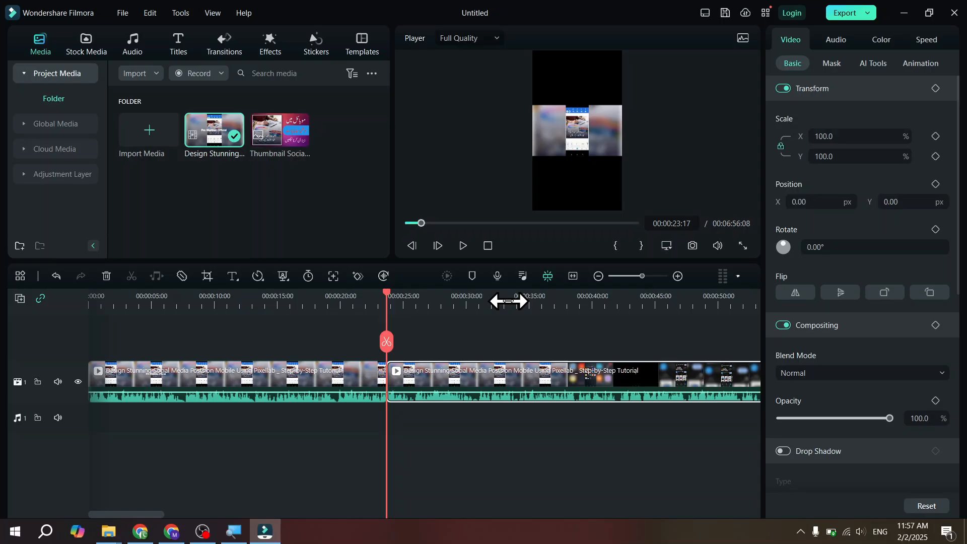
key(Up)
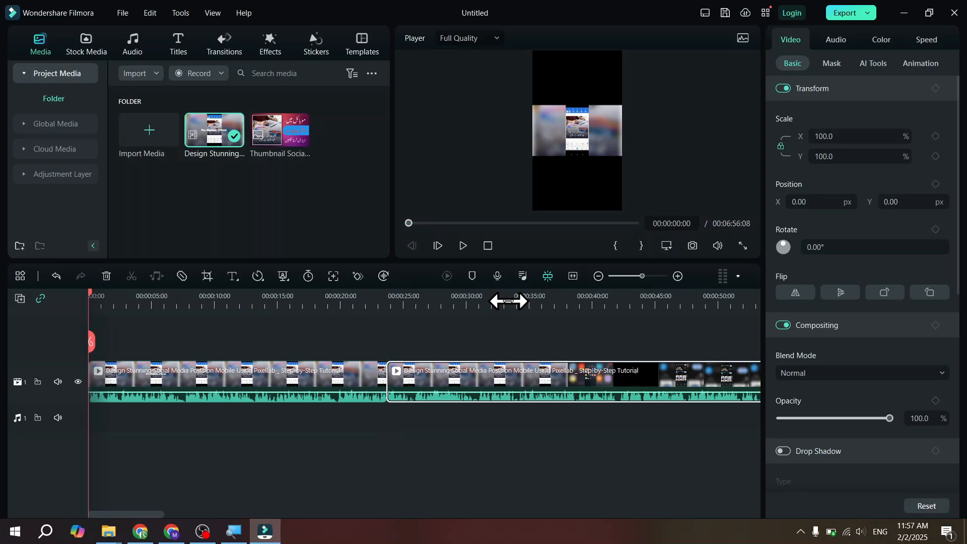
key(Down)
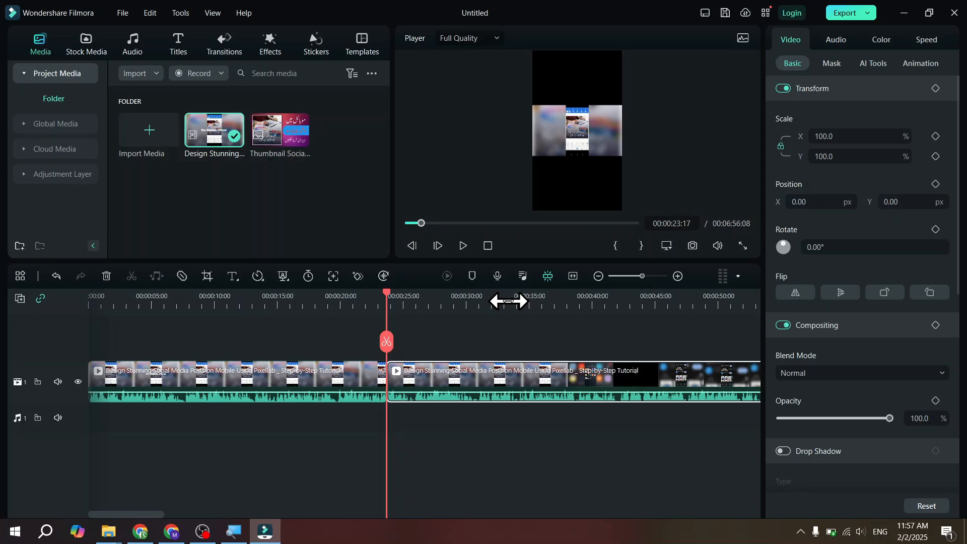
key(Down)
key(Up)
key(Up)
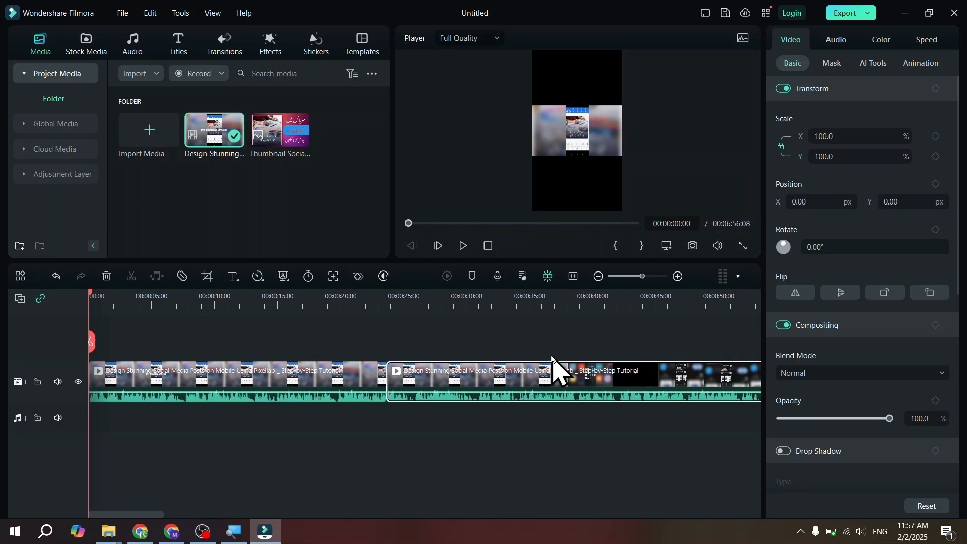
key(Down)
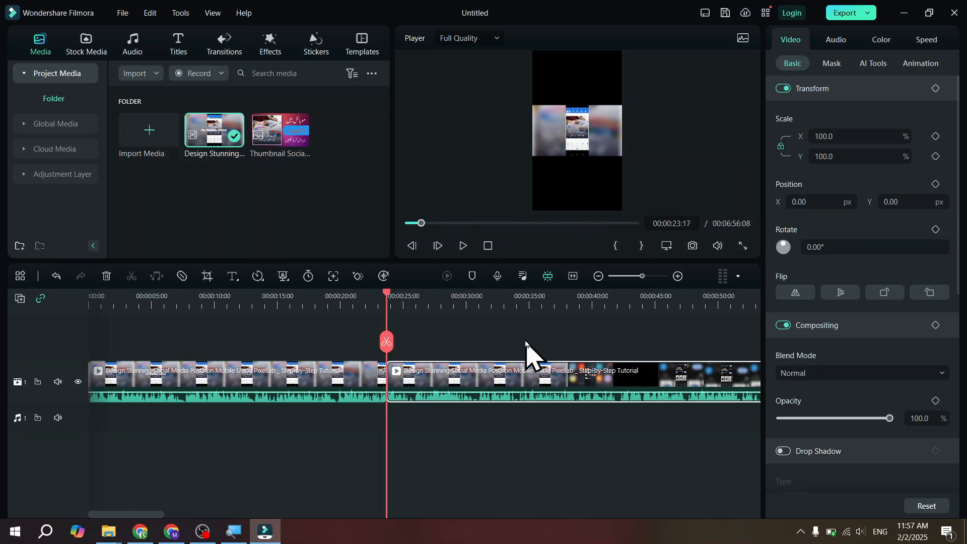
key(ctrl+z)
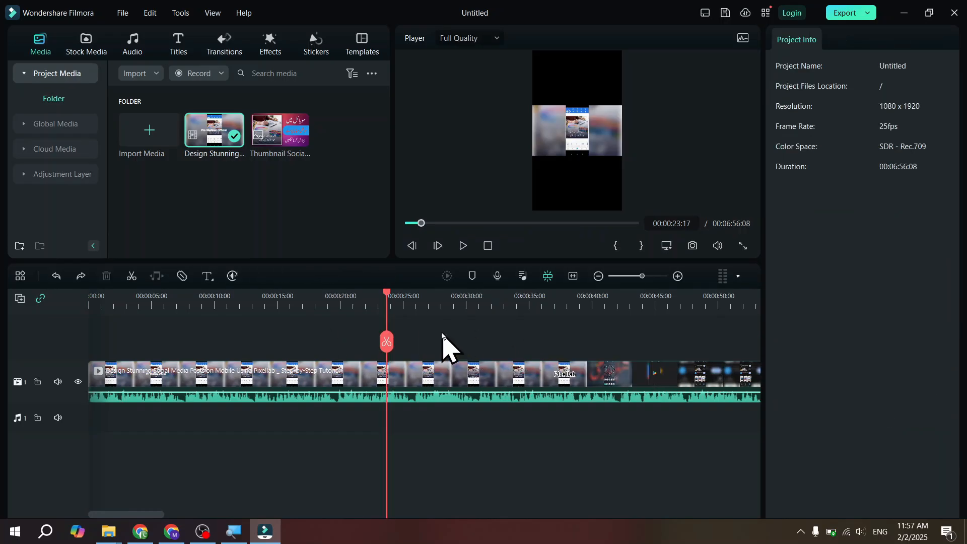
Step: Place the thumbnail image on a track above the video at the timeline start and extend it to about 52 seconds
key(Up)
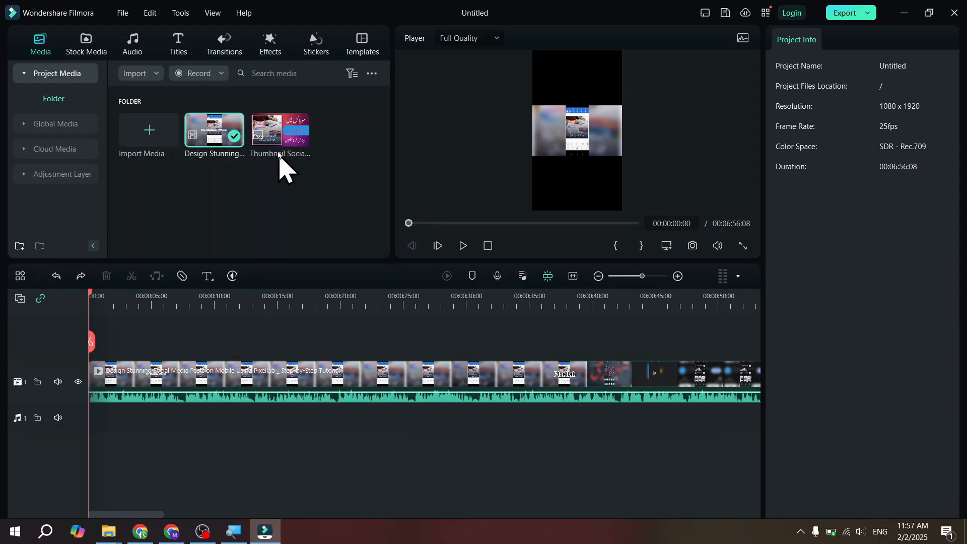
drag(276, 140, 93, 353)
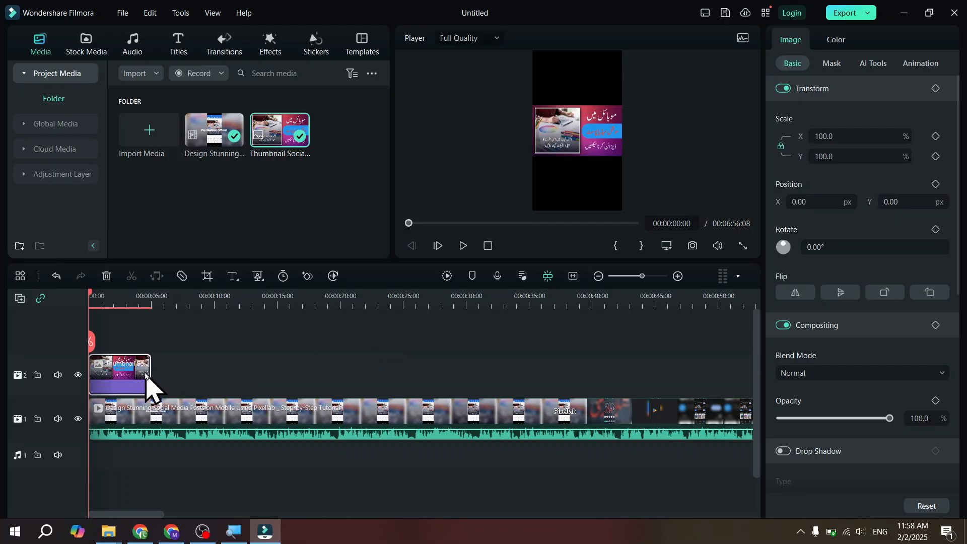
drag(145, 371, 678, 375)
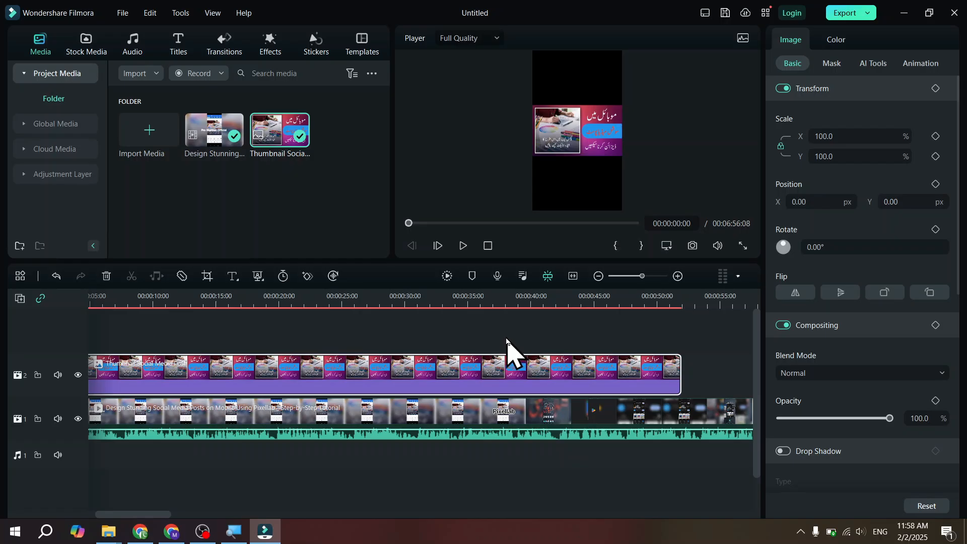
Step: Switch to the YouTube channel page in the browser, look through its uploaded videos, and return to Filmora
key(alt+Tab)
key(alt+Tab)
key(alt+Tab)
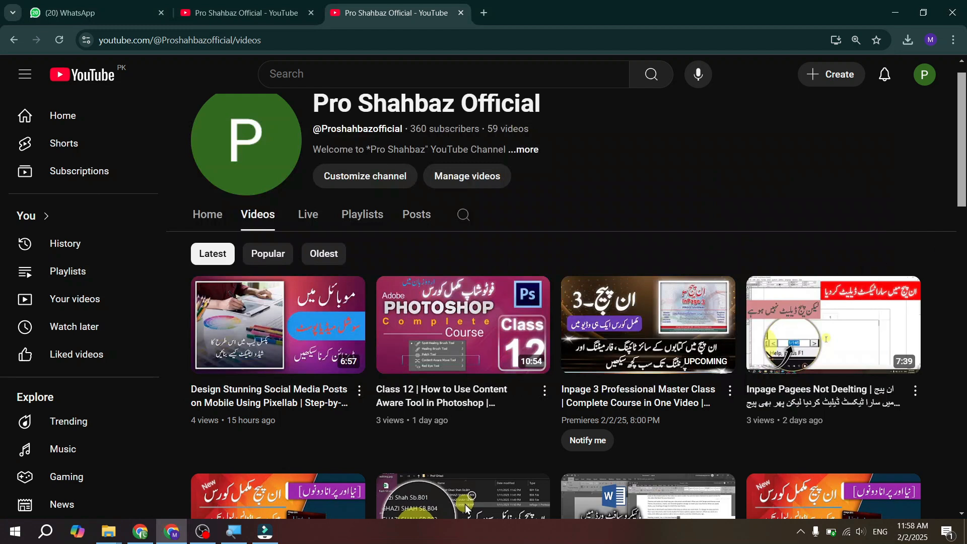
key(ctrl+a)
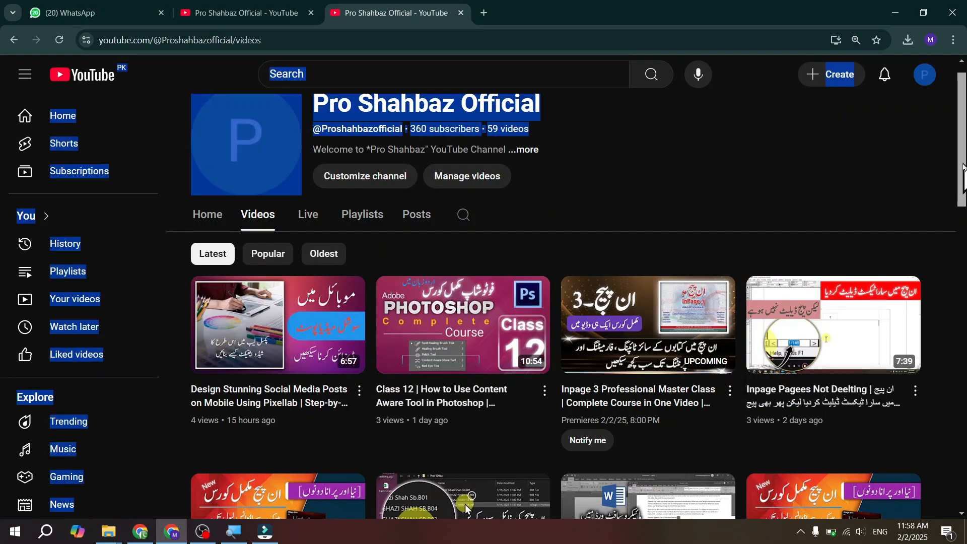
scroll(963, 171, down, 7)
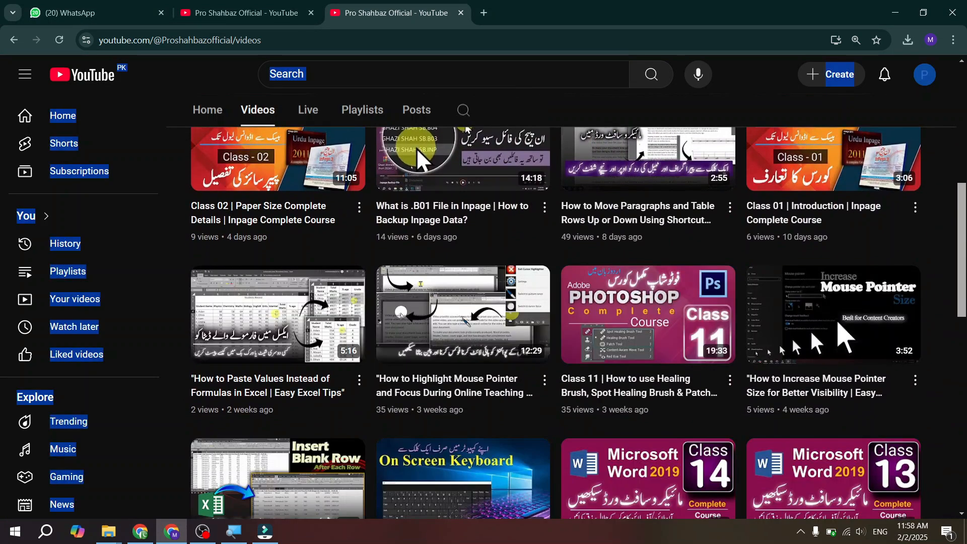
scroll(962, 171, down, 9)
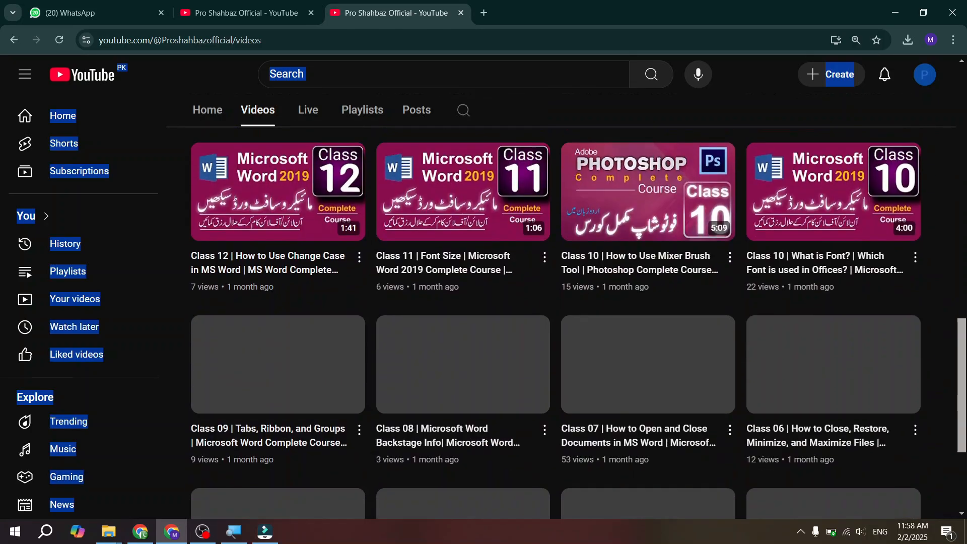
scroll(579, 310, down, 4)
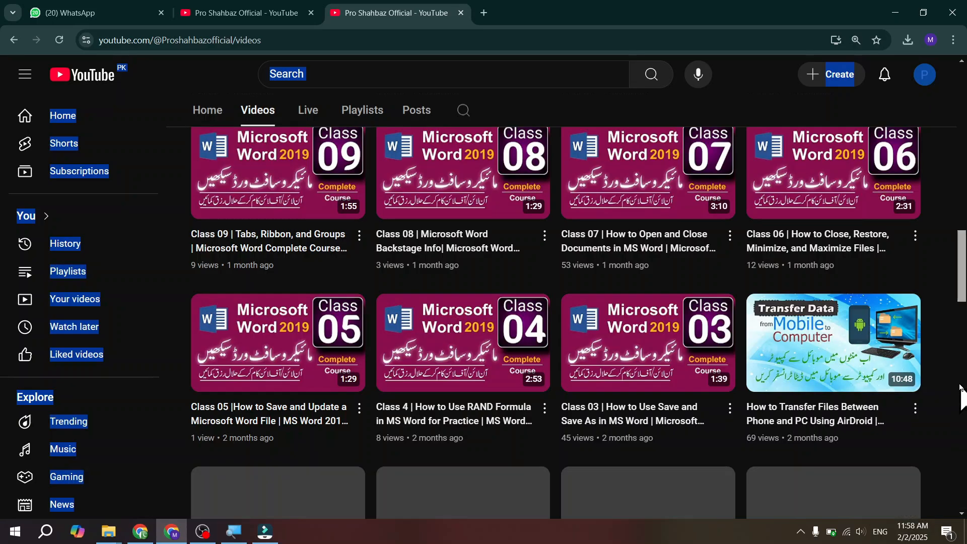
scroll(960, 297, down, 7)
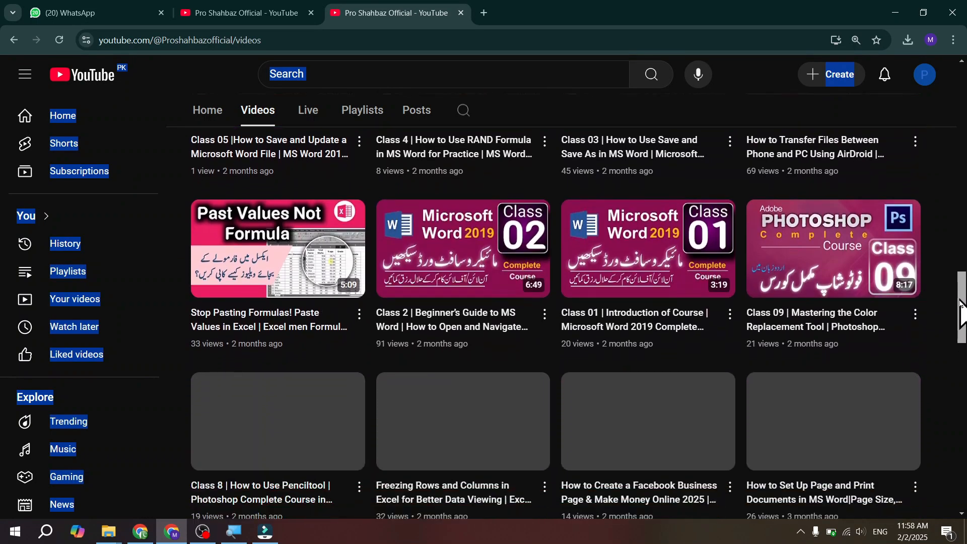
drag(960, 317, 961, 379)
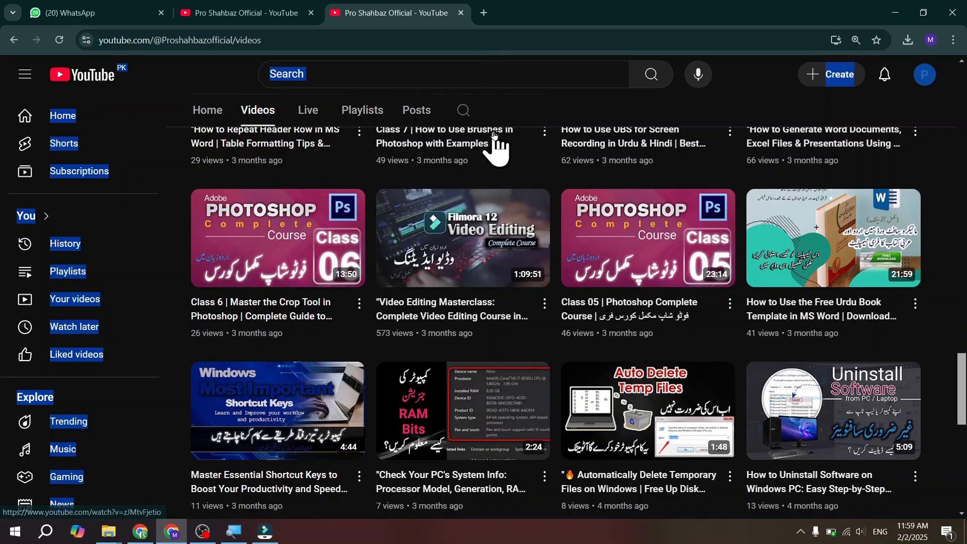
scroll(493, 136, up, 10)
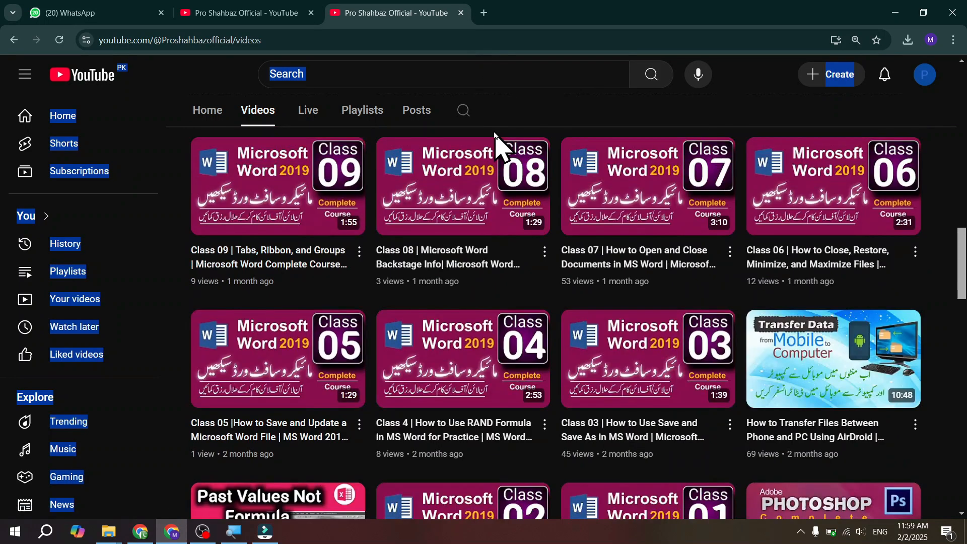
scroll(494, 135, up, 10)
key(alt+Tab)
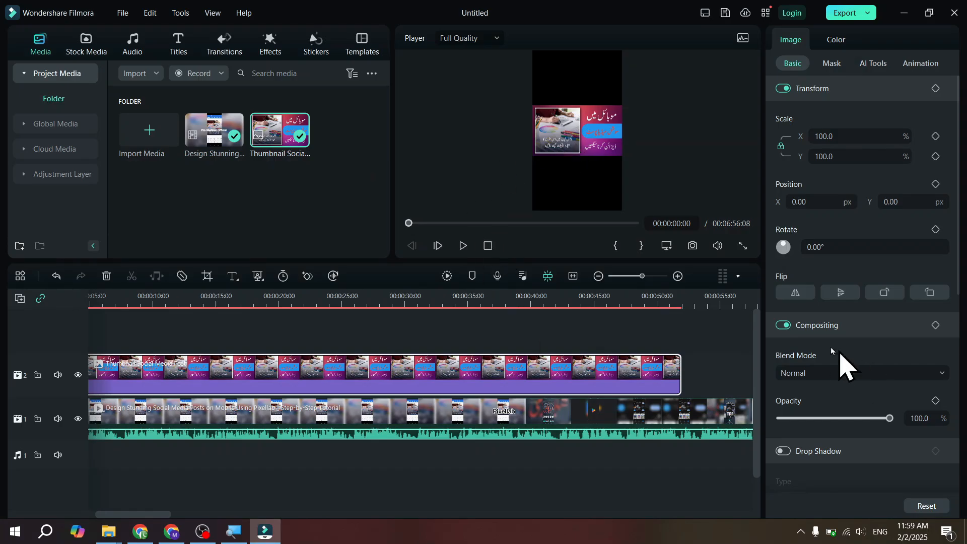
Step: Extend the thumbnail image on the upper track to end at 00:04:15:21 and move the playhead to its end
click(662, 301)
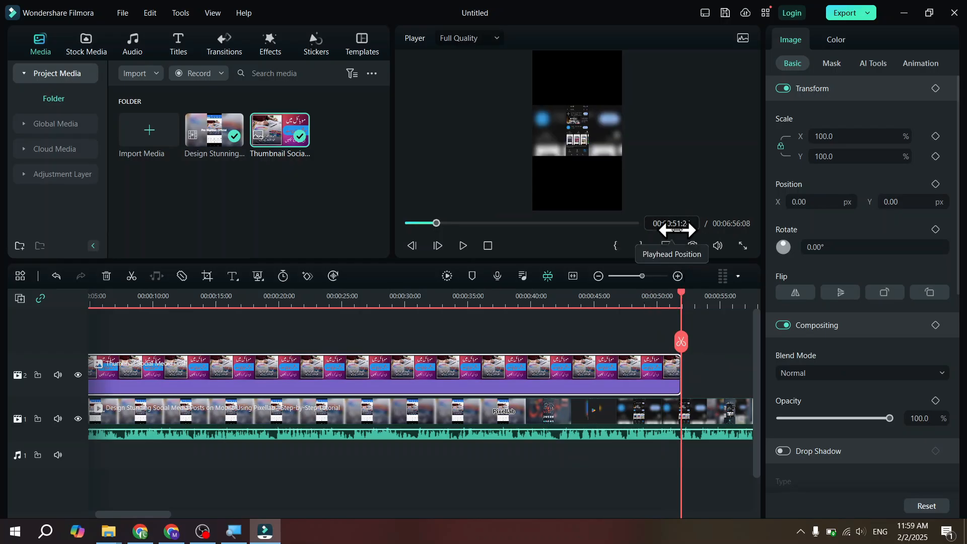
click(597, 276)
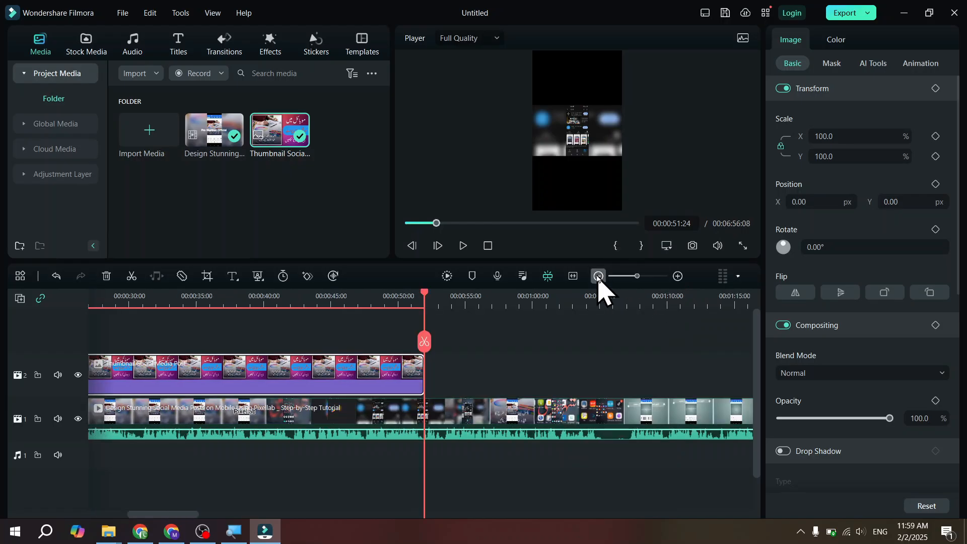
click(598, 276)
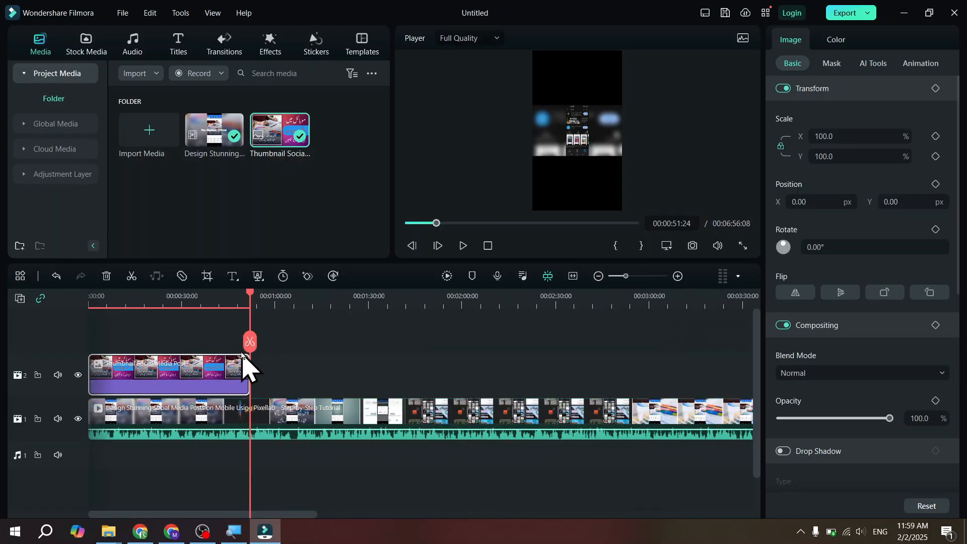
drag(247, 371, 524, 365)
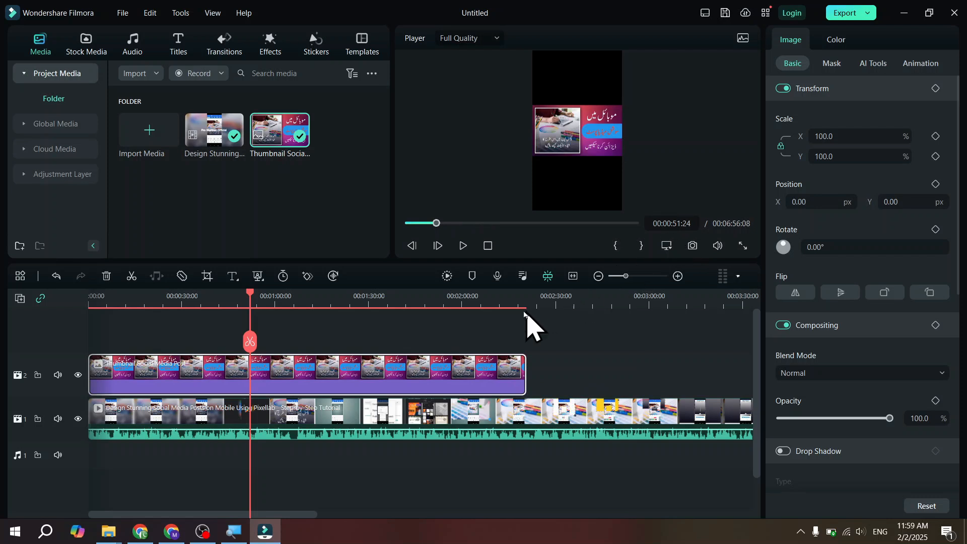
click(509, 301)
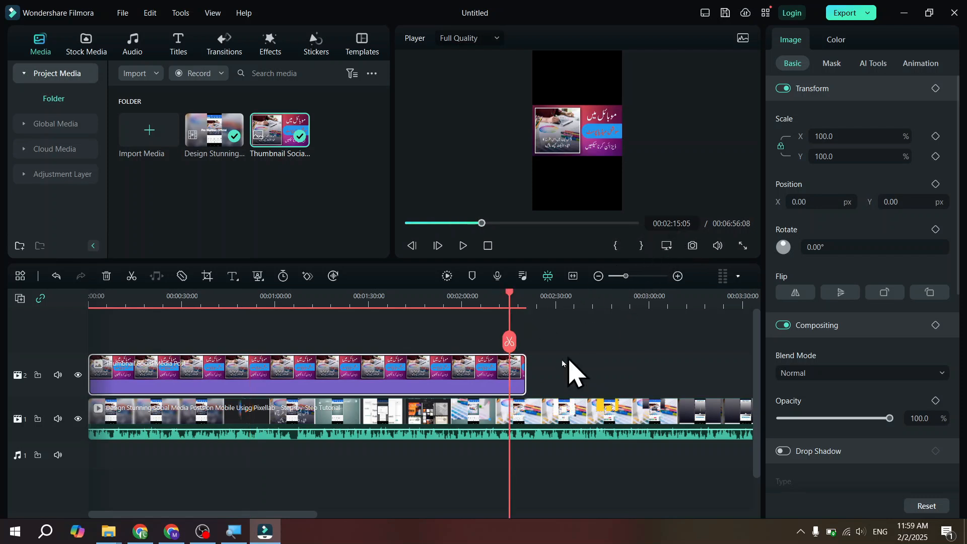
drag(525, 373, 709, 387)
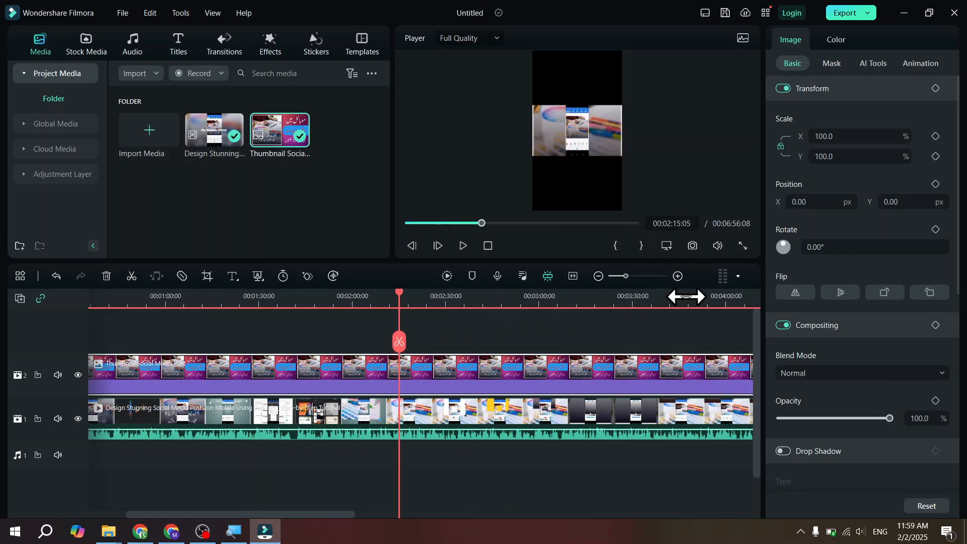
click(690, 296)
key(Down)
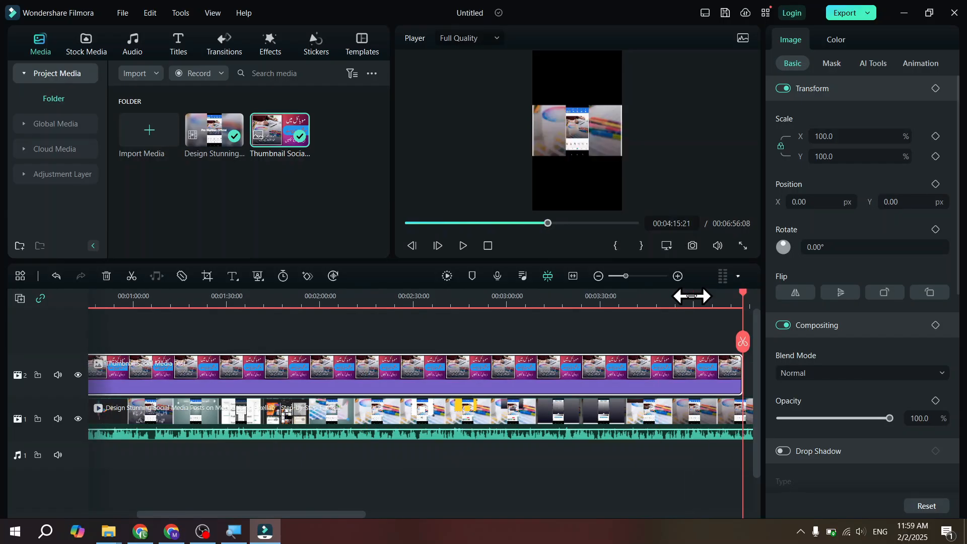
Step: Shorten the thumbnail image to end at about 00:02:52 and place the playhead at 00:02:48:23
drag(740, 370, 525, 372)
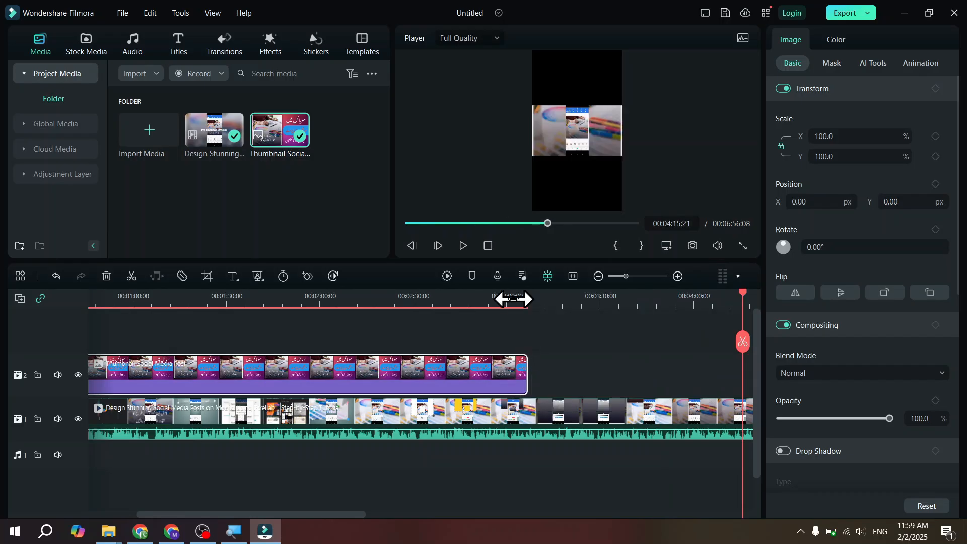
click(512, 299)
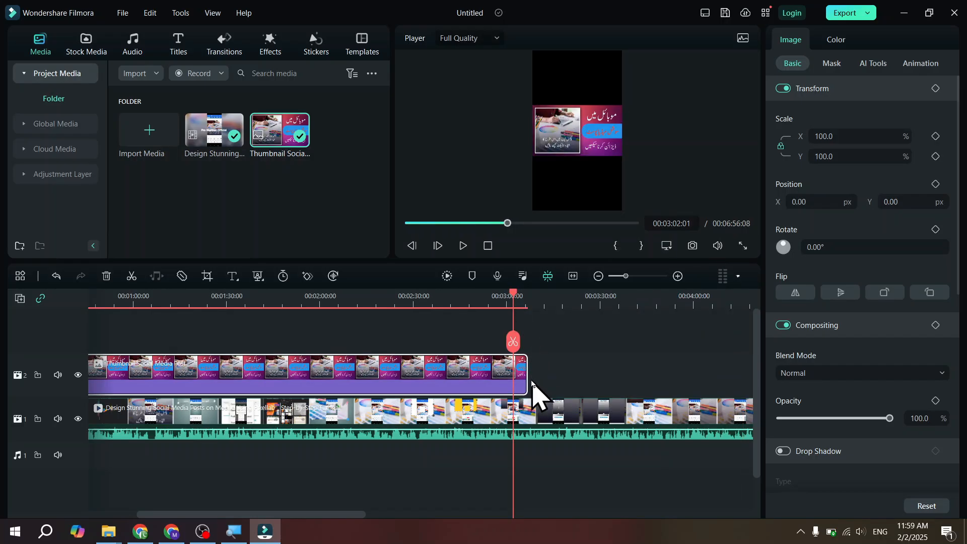
drag(527, 376, 433, 373)
drag(524, 371, 481, 369)
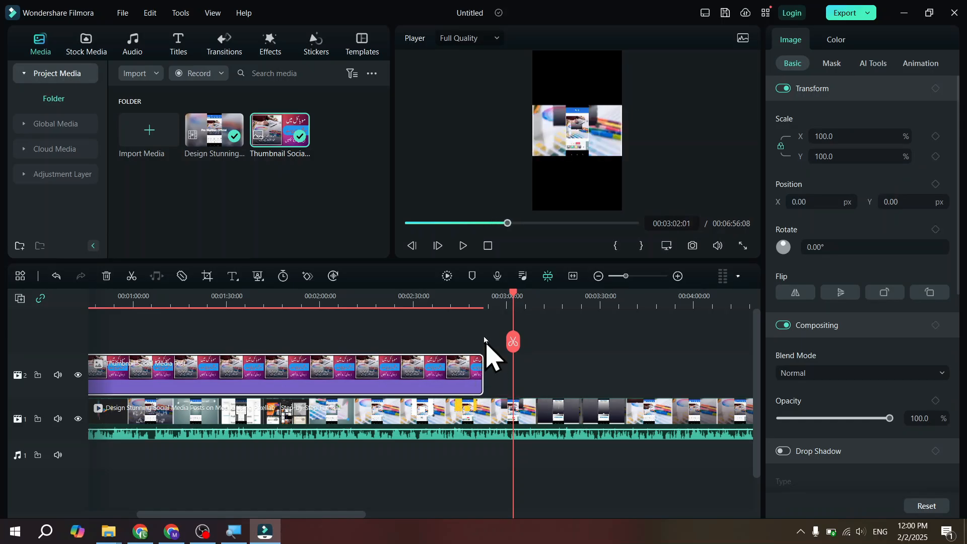
click(472, 297)
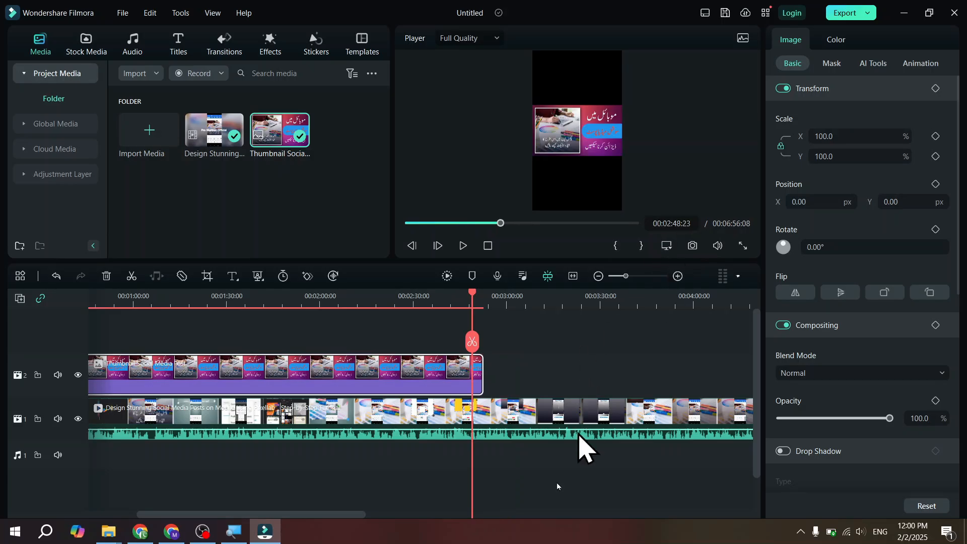
Step: Move the thumbnail image straight up in the preview to sit above the video footage, at a Y position of 631.52 px
click(341, 510)
drag(341, 510, 209, 502)
drag(589, 136, 585, 71)
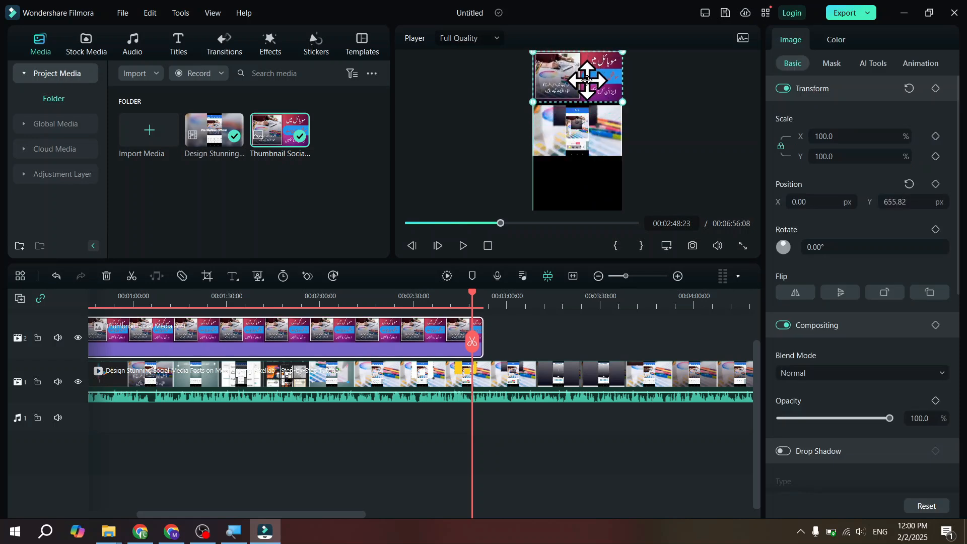
key(Down)
key(Down)
key(Down)
key(Down)
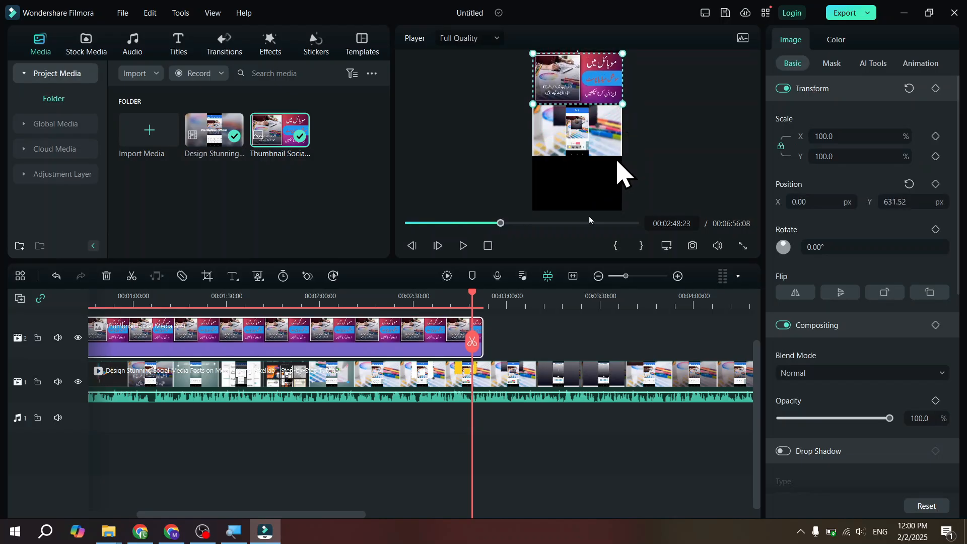
scroll(522, 410, up, 1)
click(548, 276)
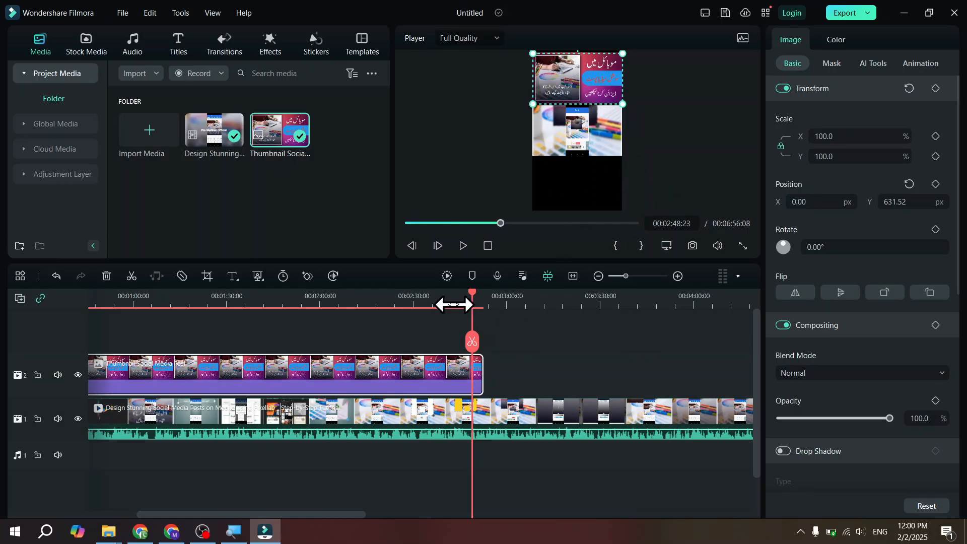
Step: Return the playhead to the start of the timeline and add a Quick Text title there
click(246, 299)
key(Home)
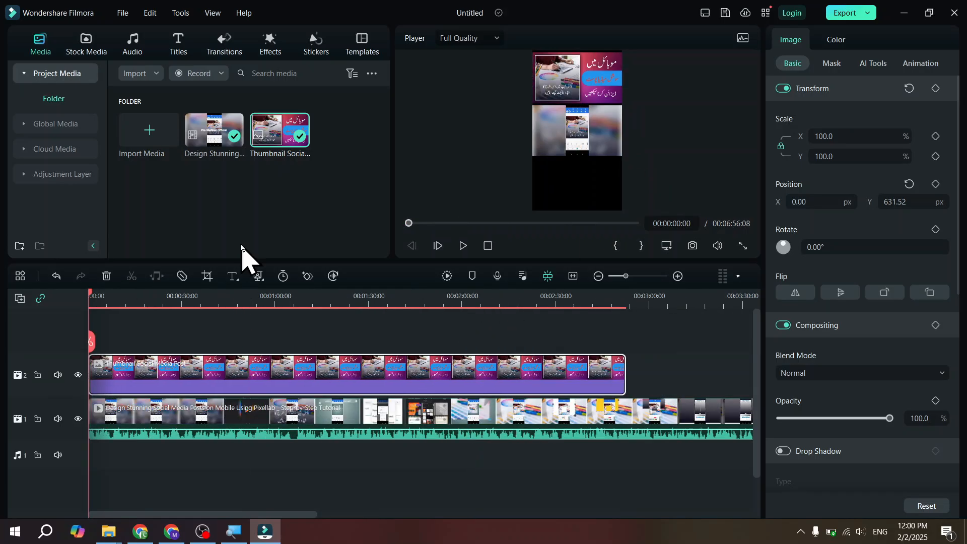
click(167, 49)
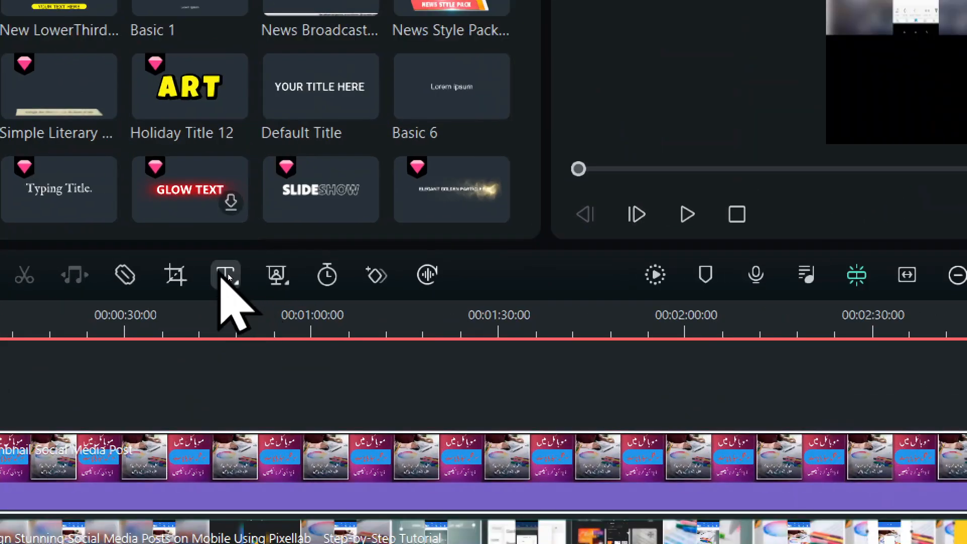
click(228, 276)
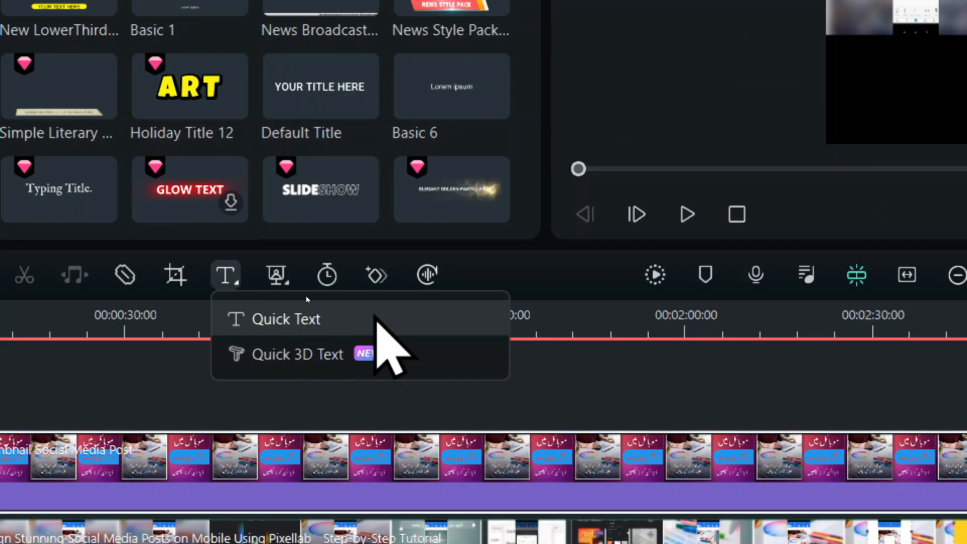
click(375, 318)
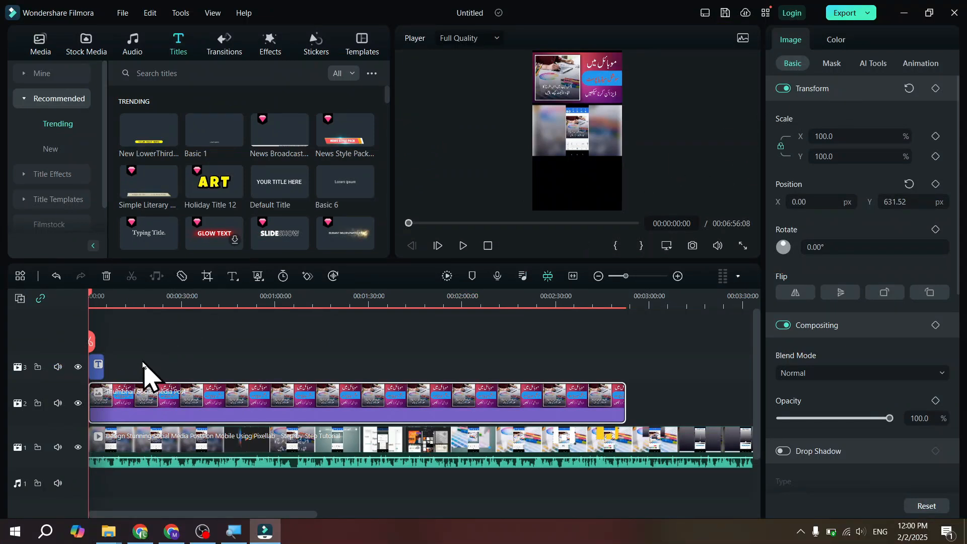
Step: Replace the new title's placeholder text with "Social Media Post | Part 01"
click(95, 365)
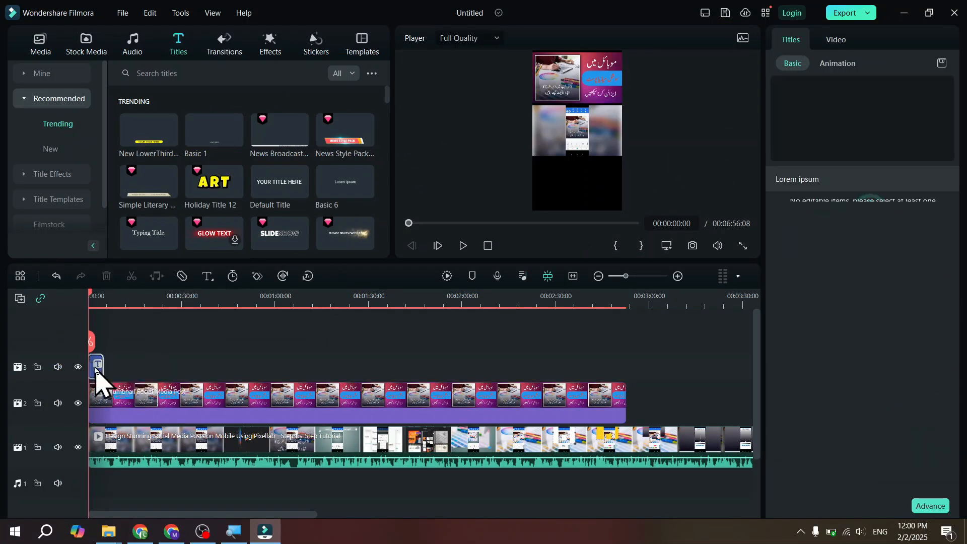
click(909, 123)
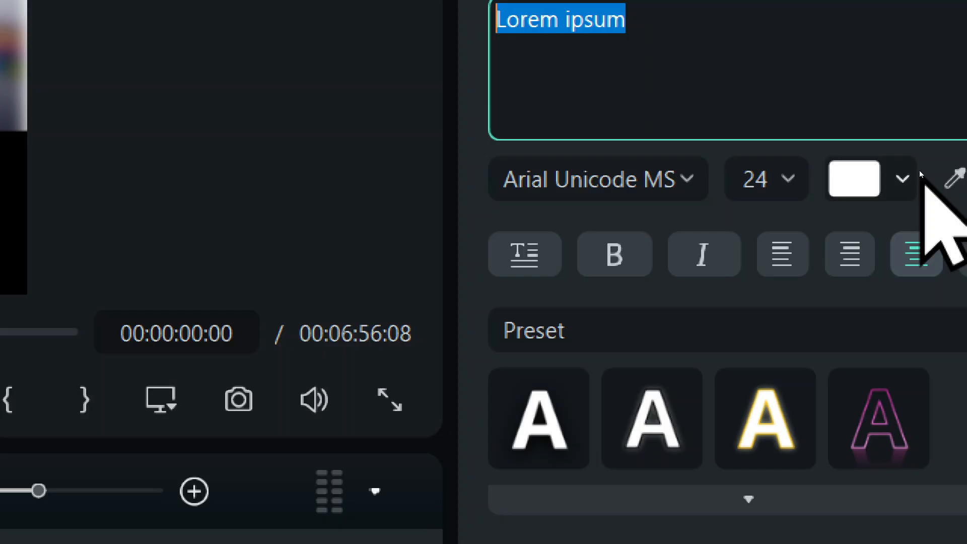
text(So)
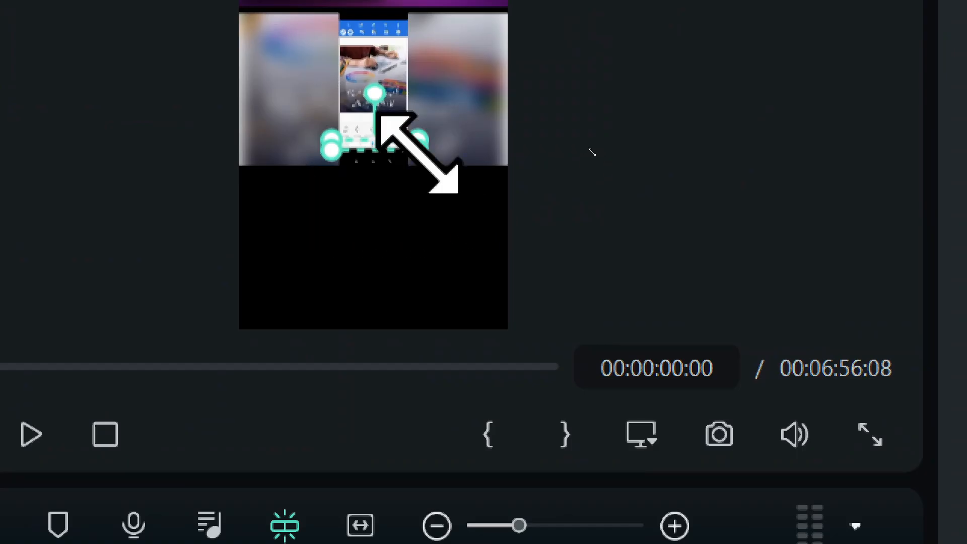
Step: Place the title just below the video footage and scale it to font size 63 so it fits the frame width
drag(422, 158, 477, 200)
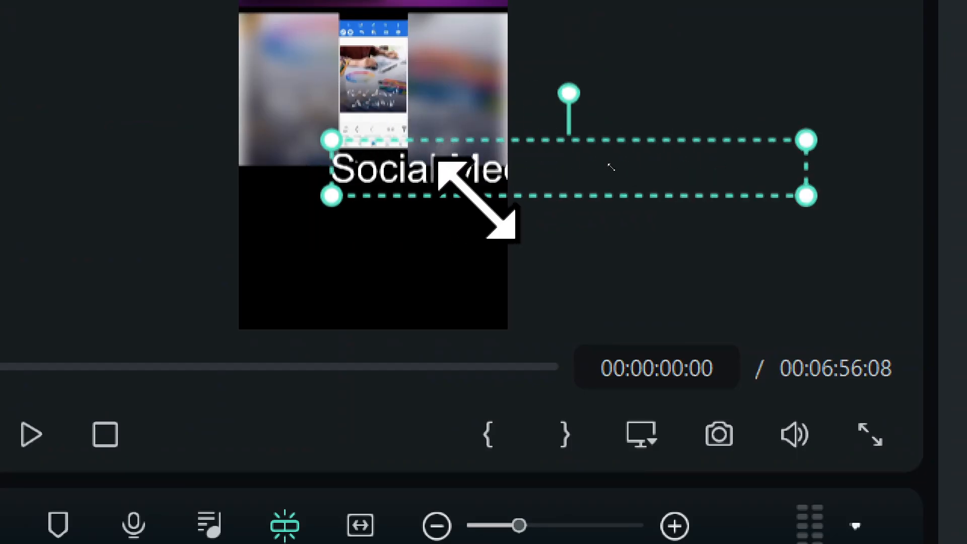
drag(620, 162, 522, 207)
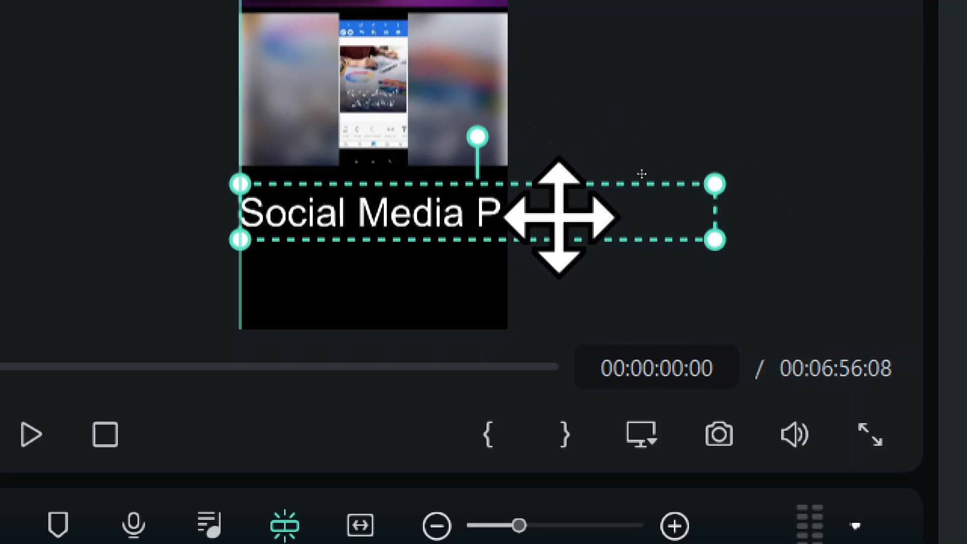
drag(714, 239, 468, 211)
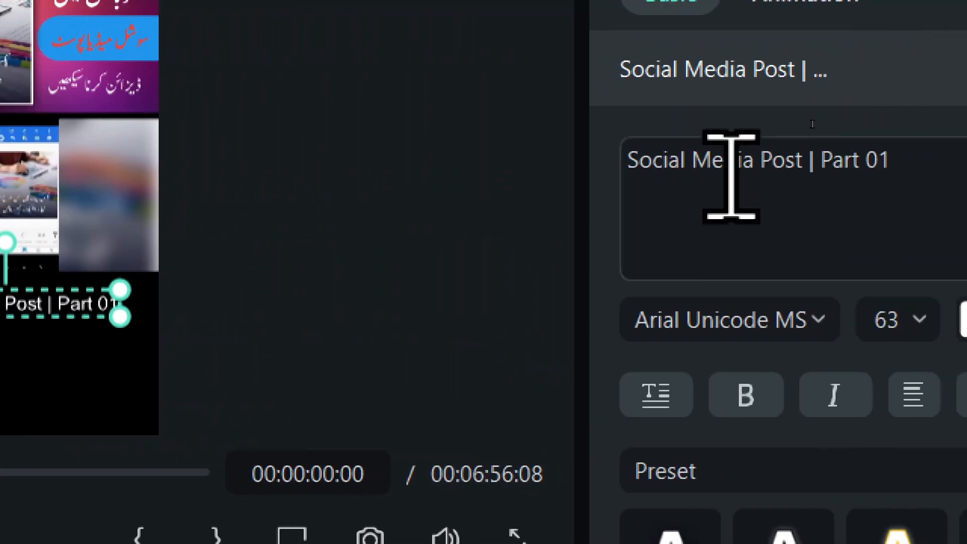
Step: Replace "Social Media Post" in the title with "Post Designing" so the text reads "Post Designing | Part 01"
double_click(769, 169)
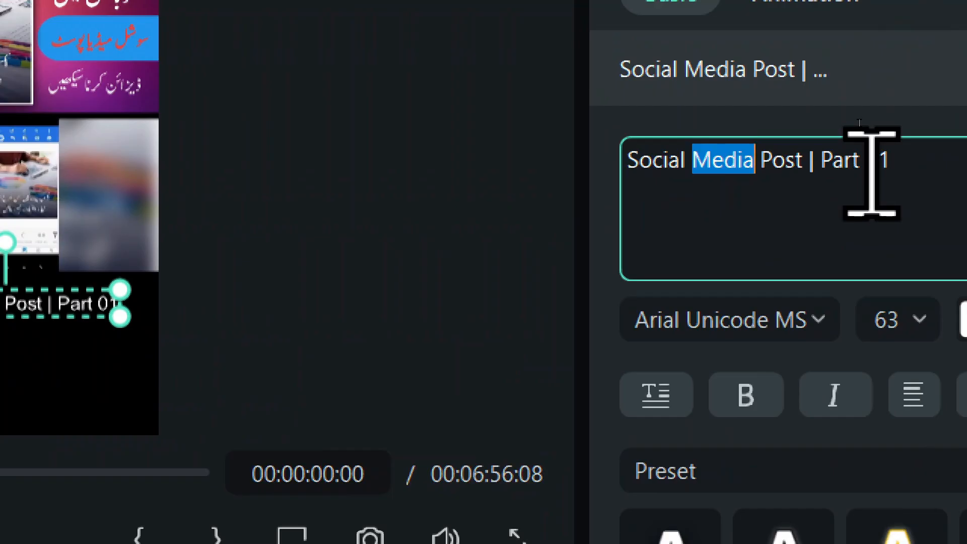
key(BackSpace)
key(BackSpace)
key(BackSpace)
key(BackSpace)
key(BackSpace)
key(BackSpace)
key(BackSpace)
key(BackSpace)
key(BackSpace)
key(Delete)
key(Delete)
key(Delete)
key(Delete)
key(Delete)
text(Post )
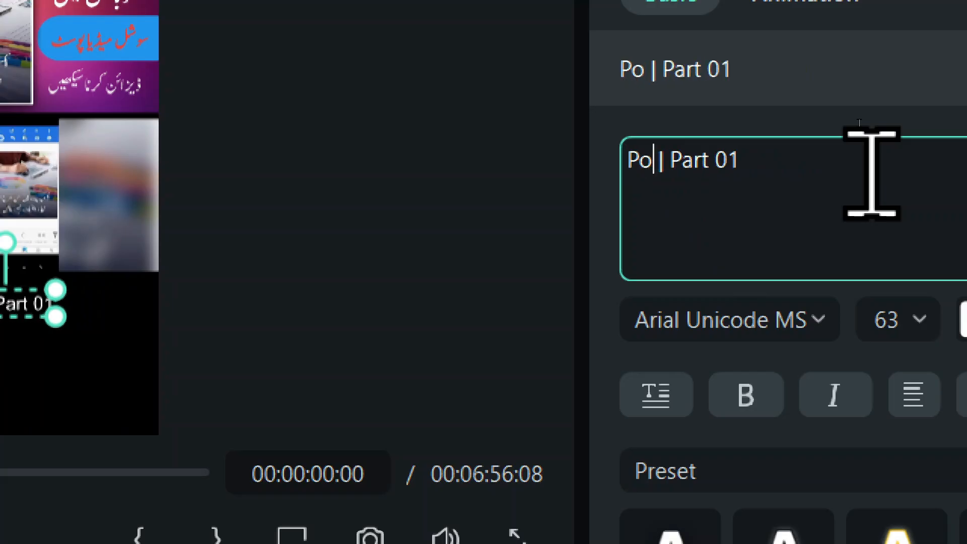
text(Designing)
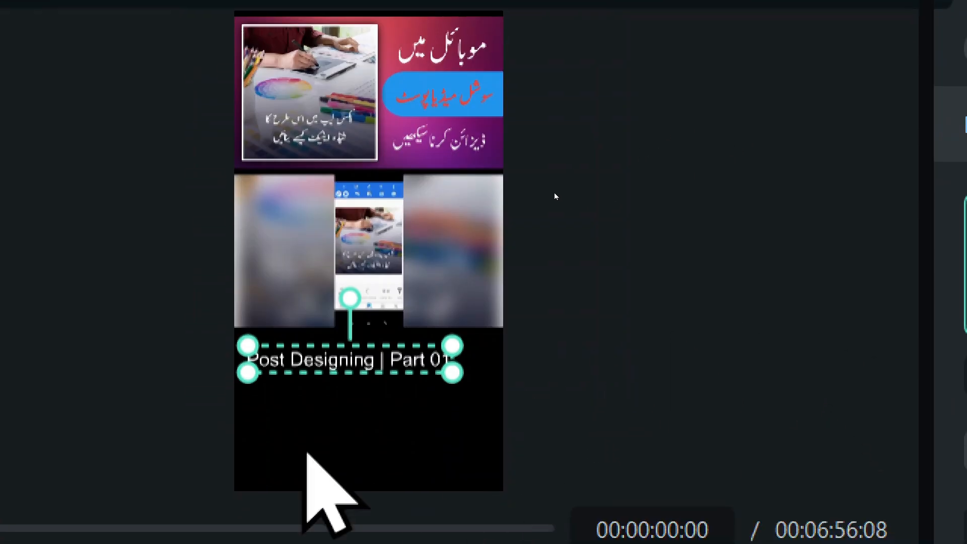
Step: Move the shortened title so it sits horizontally centred just below the video footage in the preview
click(366, 376)
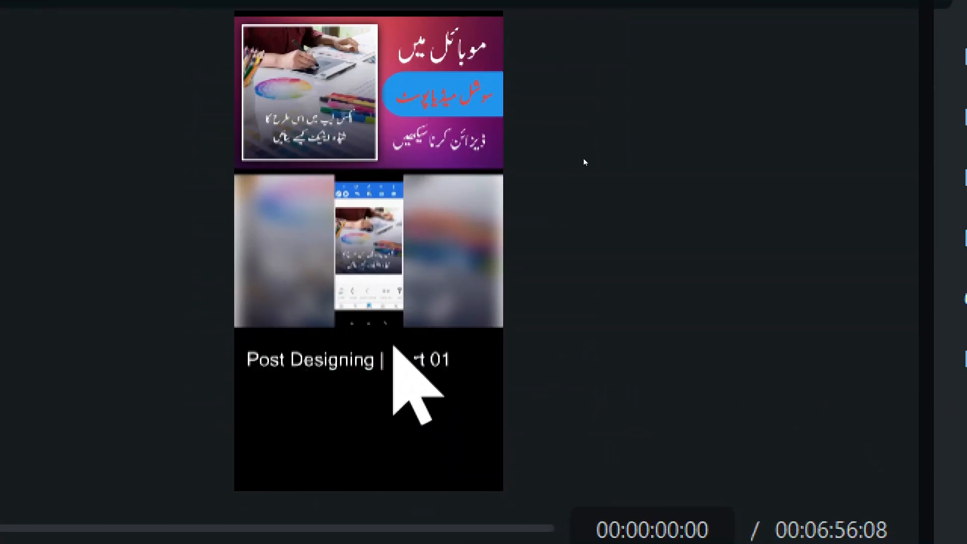
drag(352, 363, 363, 347)
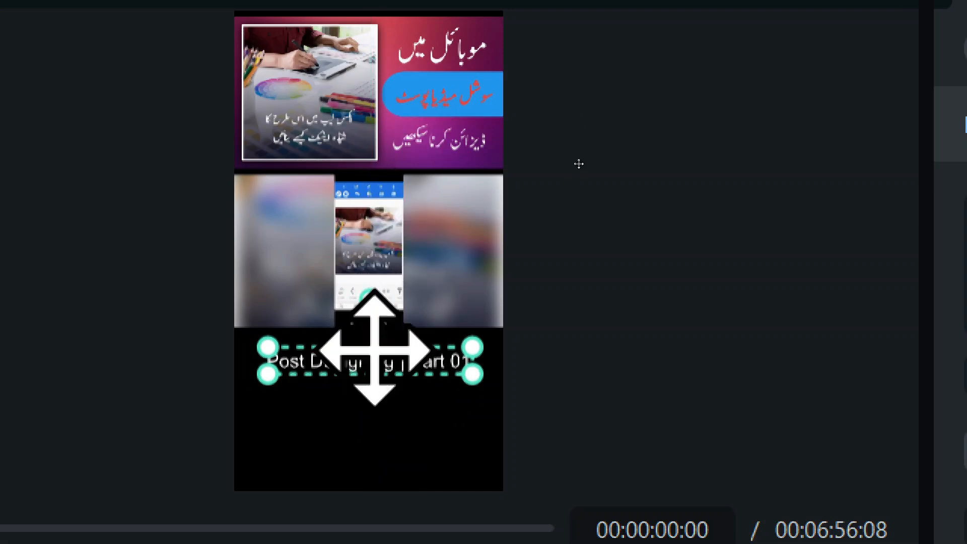
mouse_move(381, 378)
mouse_down()
mouse_move(394, 371)
mouse_move(382, 371)
mouse_up()
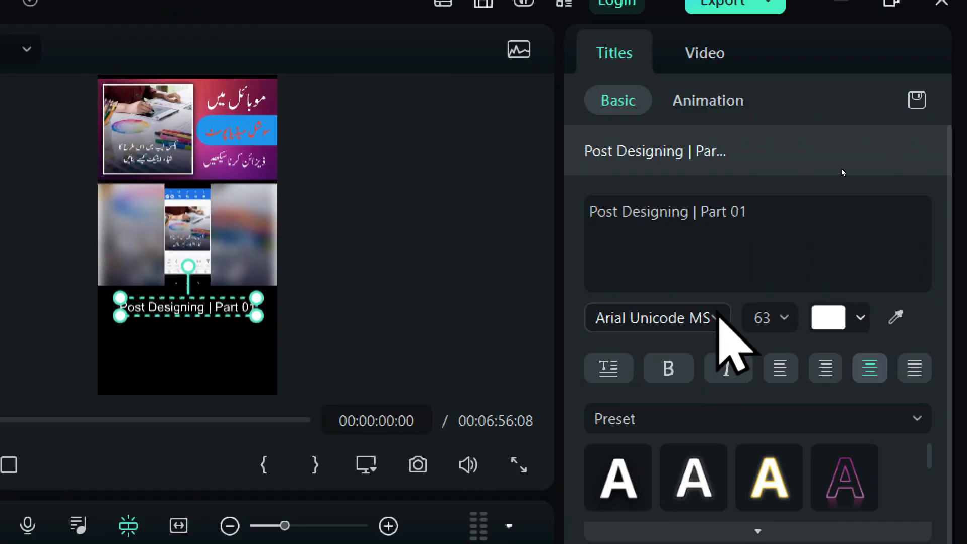
Step: Change the title's font to Arial Black Normal
click(741, 317)
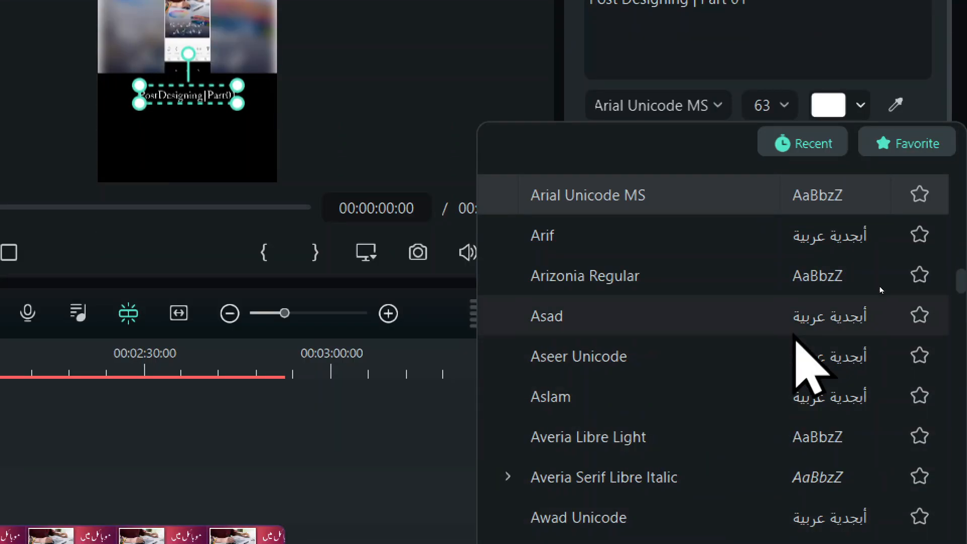
scroll(879, 286, down, 5)
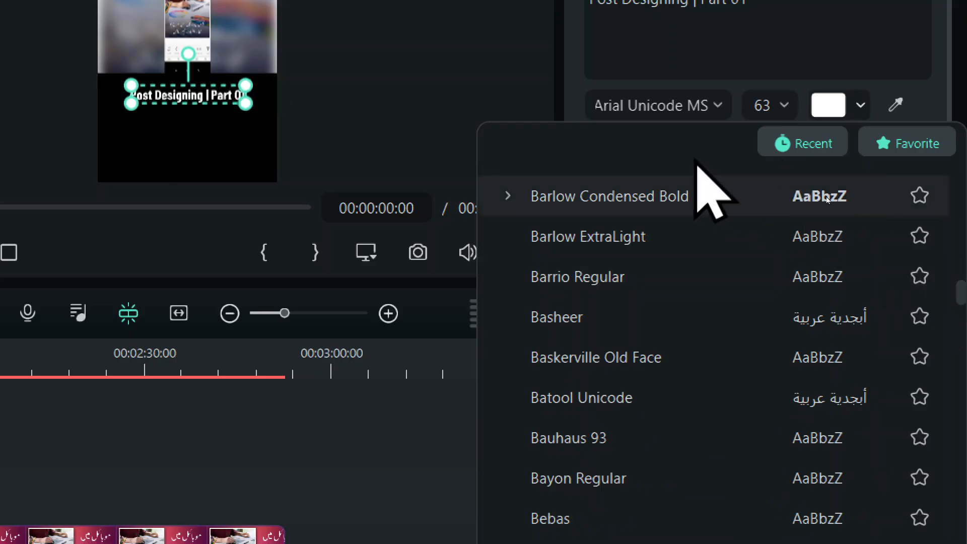
double_click(661, 121)
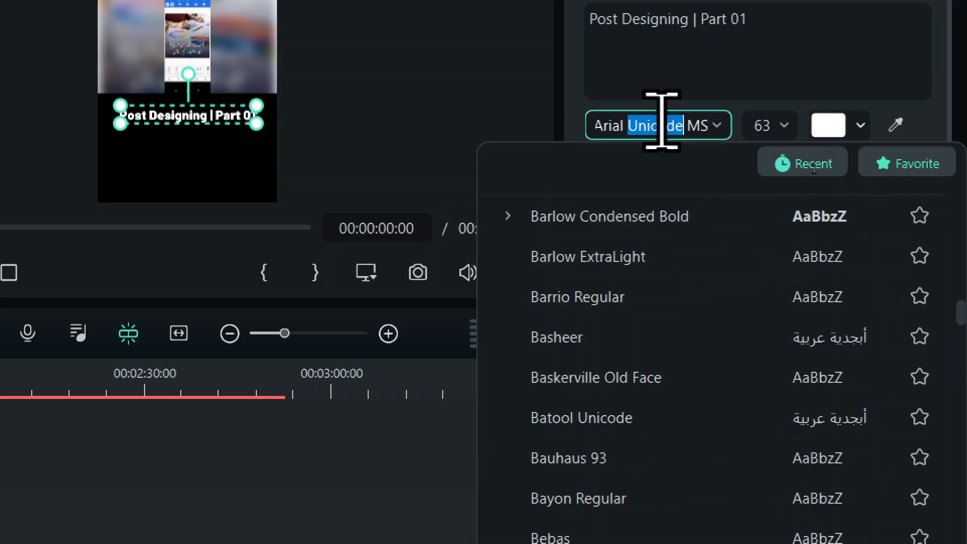
key(ctrl+a)
text(ari)
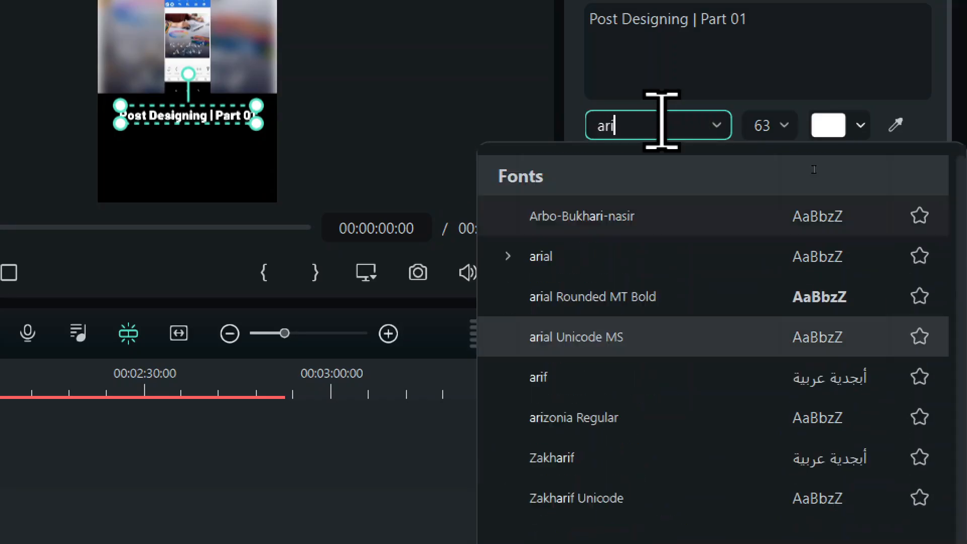
text(al black)
click(791, 237)
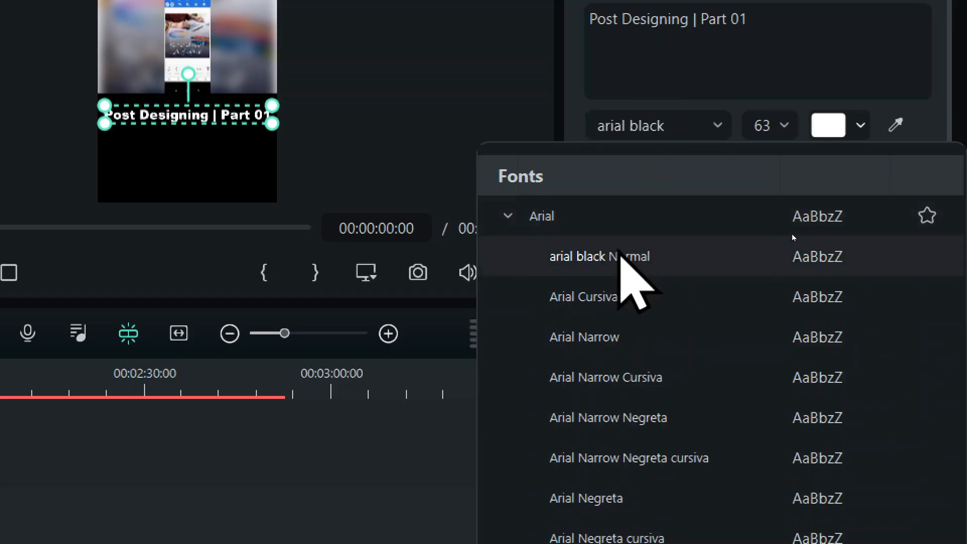
click(179, 184)
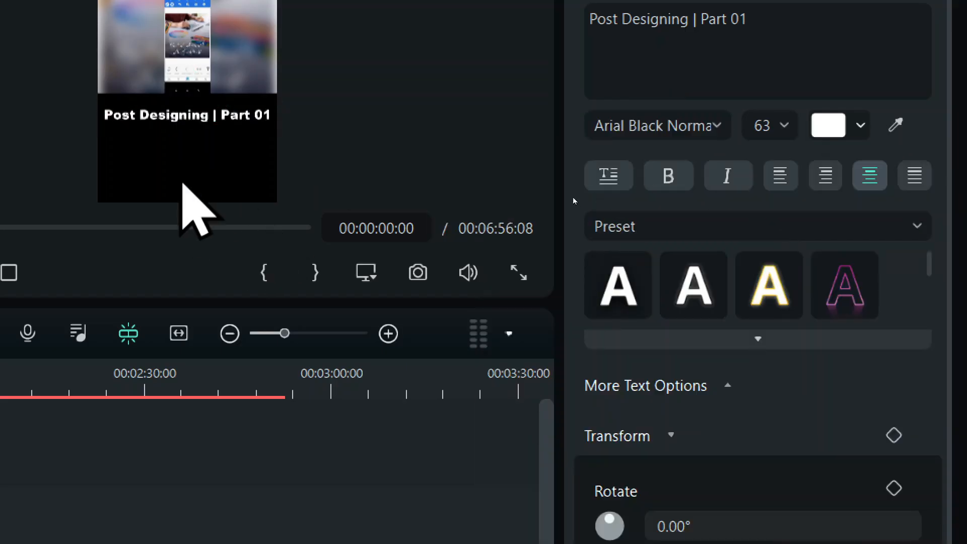
Step: Apply the silver-gradient text preset with a reflection to the title, keeping the white text colour
click(225, 115)
click(851, 282)
click(859, 340)
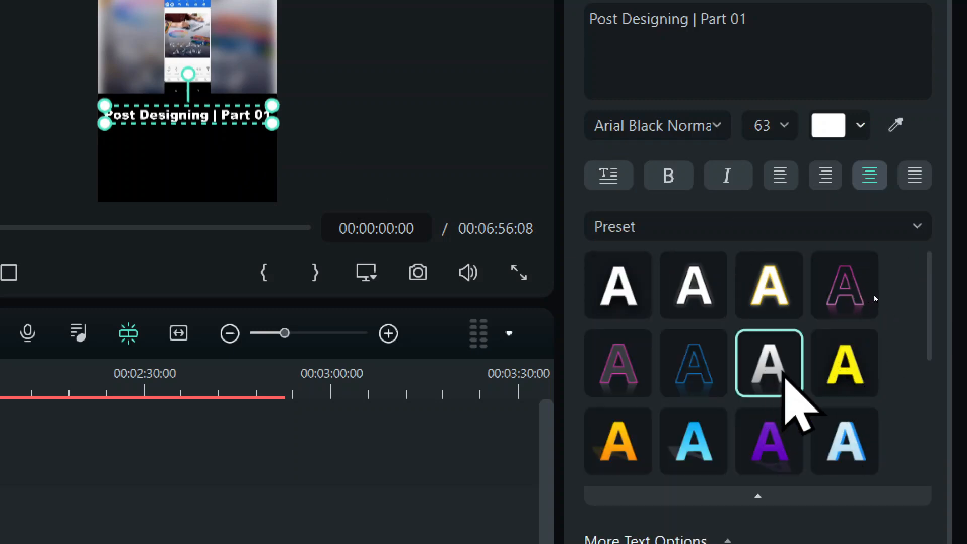
click(784, 376)
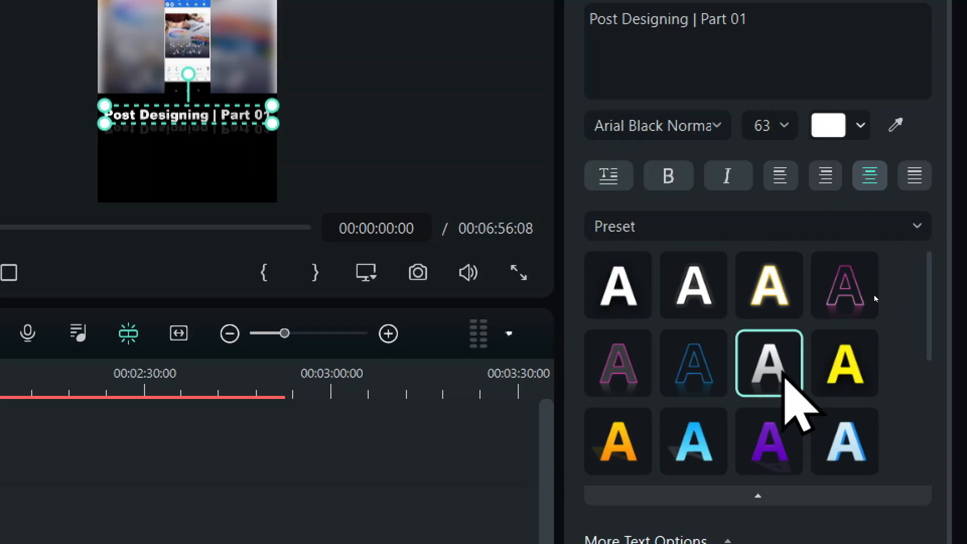
click(860, 125)
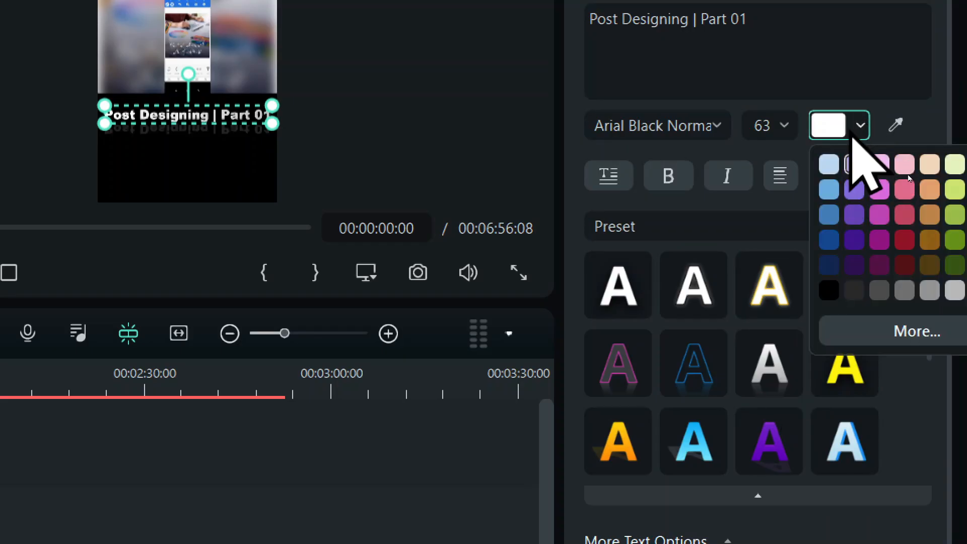
click(861, 126)
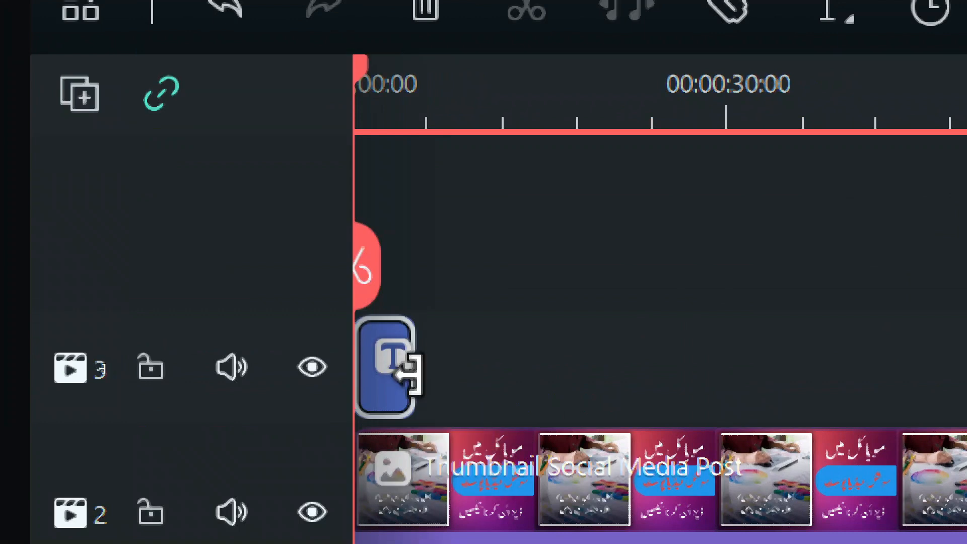
Step: Extend the title clip on the timeline until it ends together with the thumbnail clip
drag(411, 373, 691, 378)
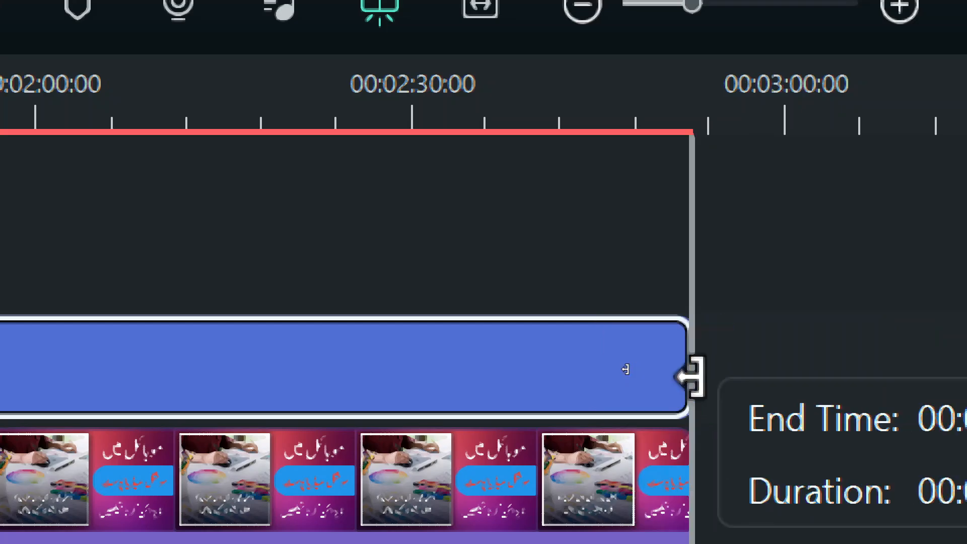
drag(691, 378, 690, 377)
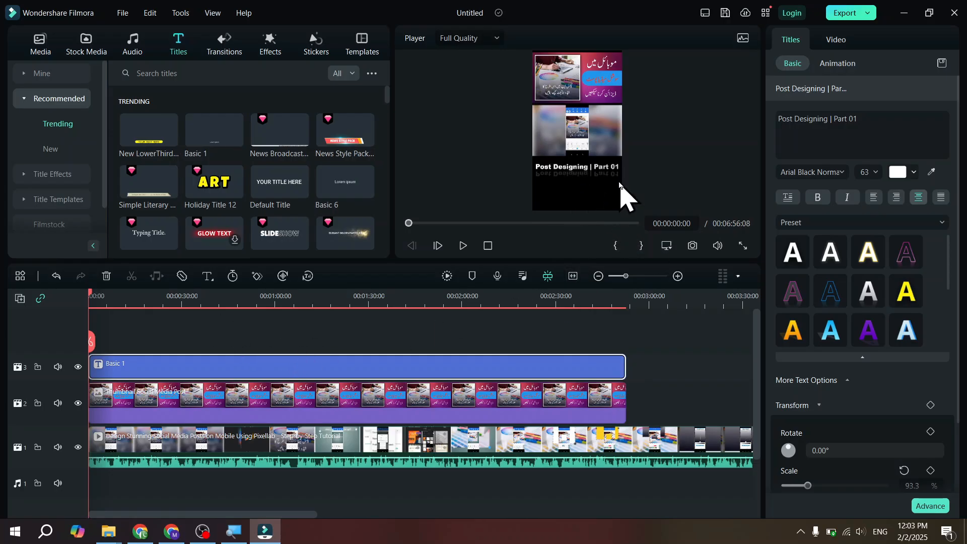
Step: Copy the title clip, try pasting it at the start of the timeline, and undo that paste
right_click(529, 365)
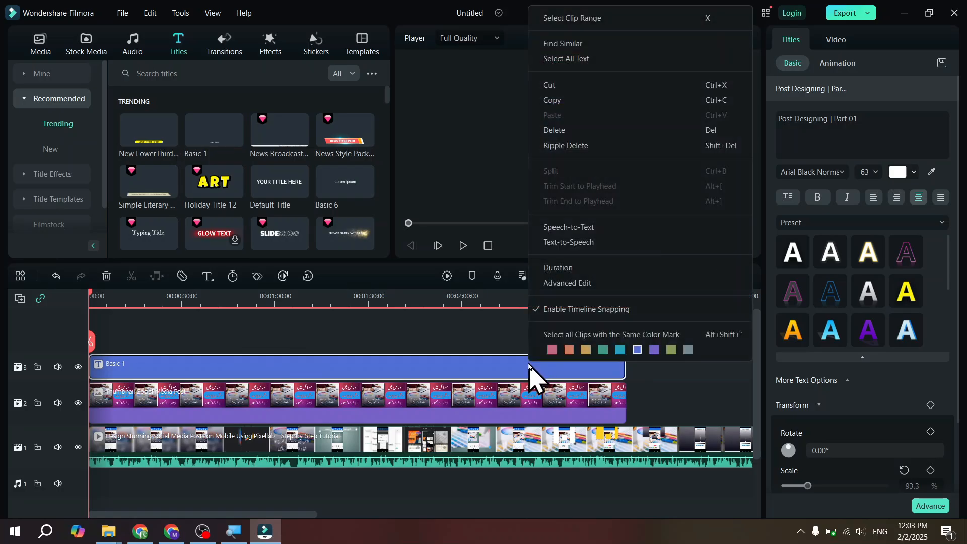
click(593, 102)
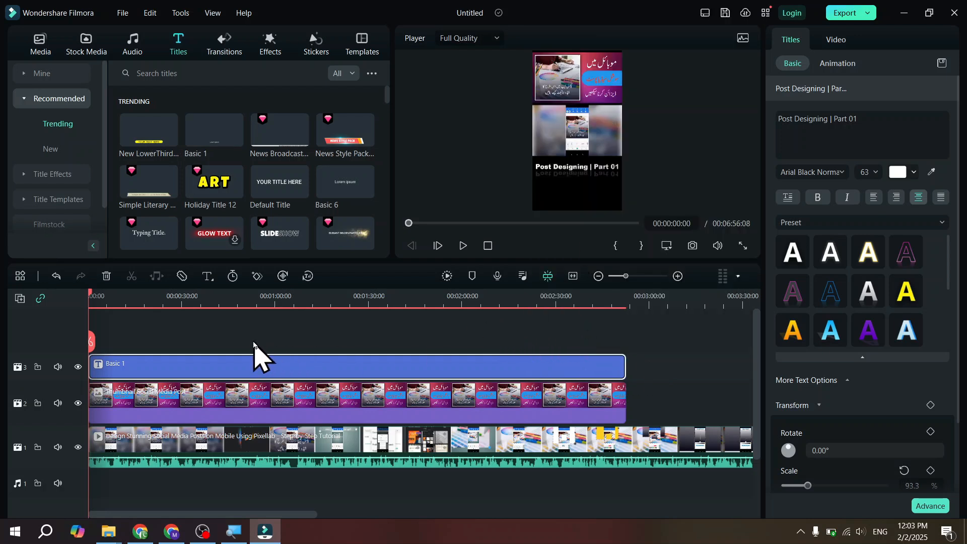
key(ctrl+v)
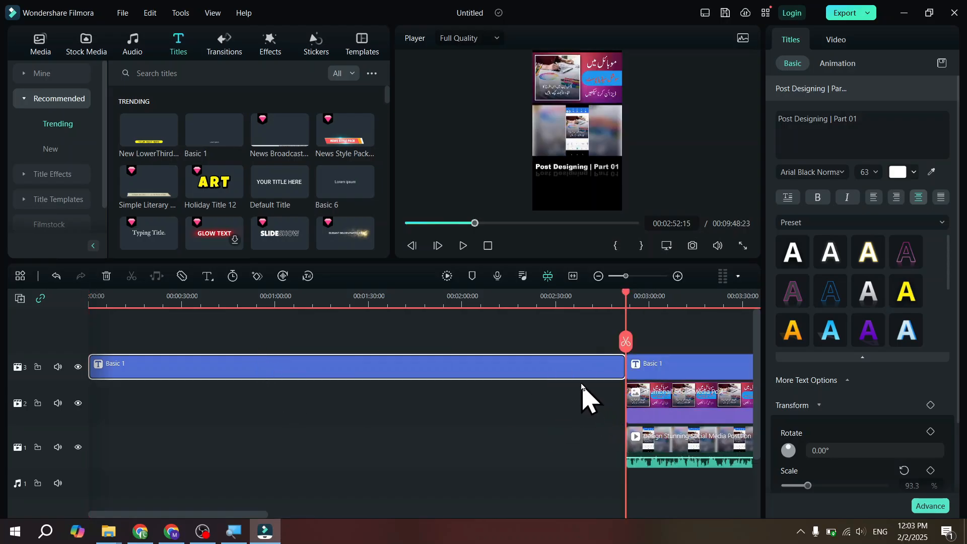
key(ctrl+z)
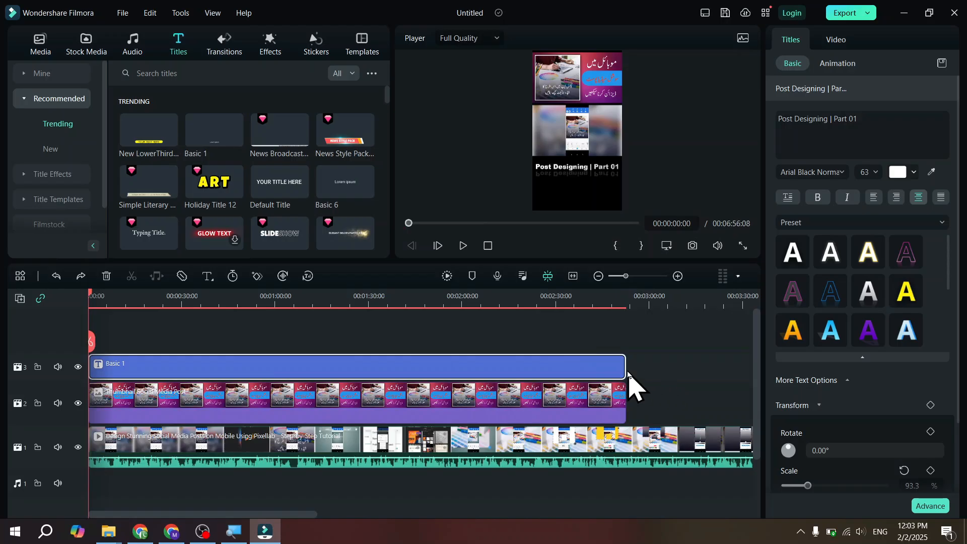
Step: Paste the copied title at the thumbnail's end and move the copy onto a new track above the original, starting at the timeline's beginning
mouse_move(532, 367)
mouse_down()
mouse_move(531, 348)
mouse_move(532, 367)
mouse_up()
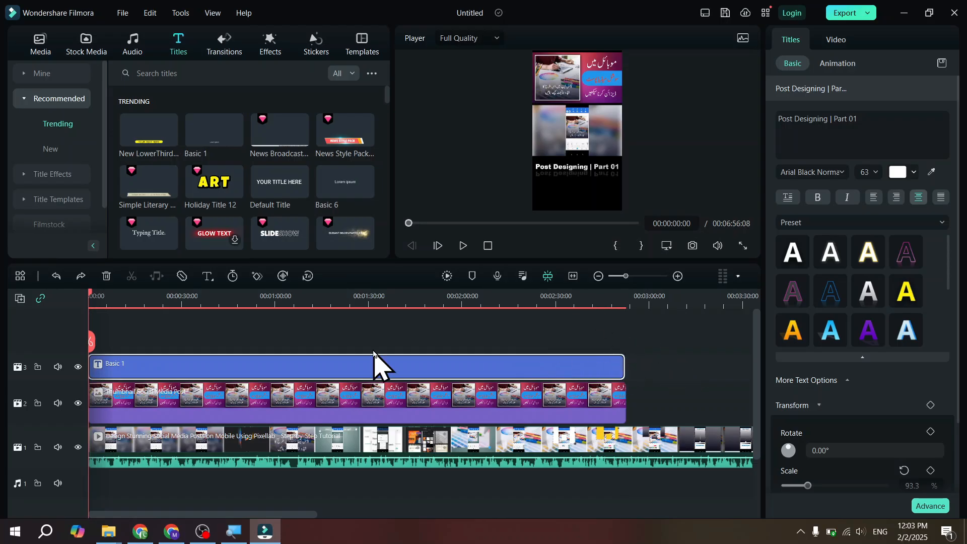
click(616, 344)
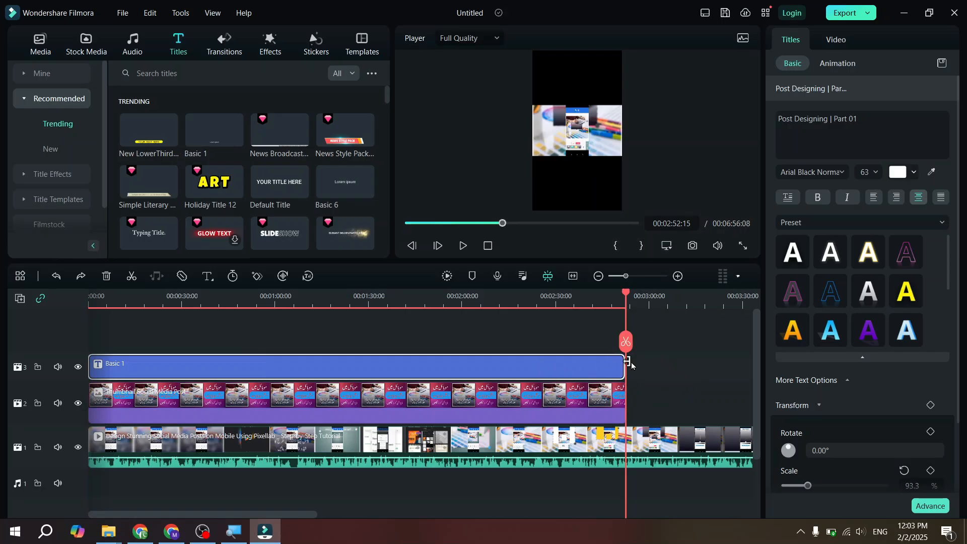
click(663, 364)
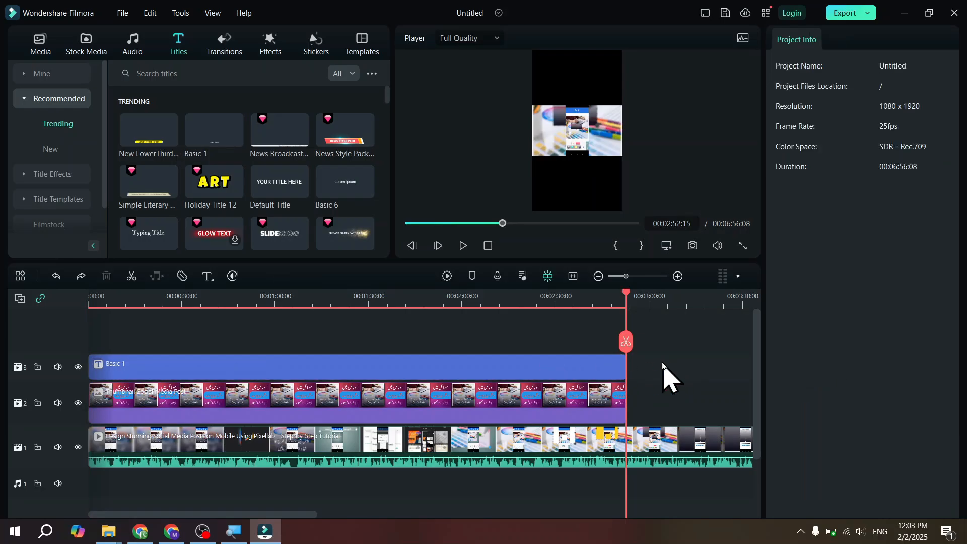
key(ctrl+v)
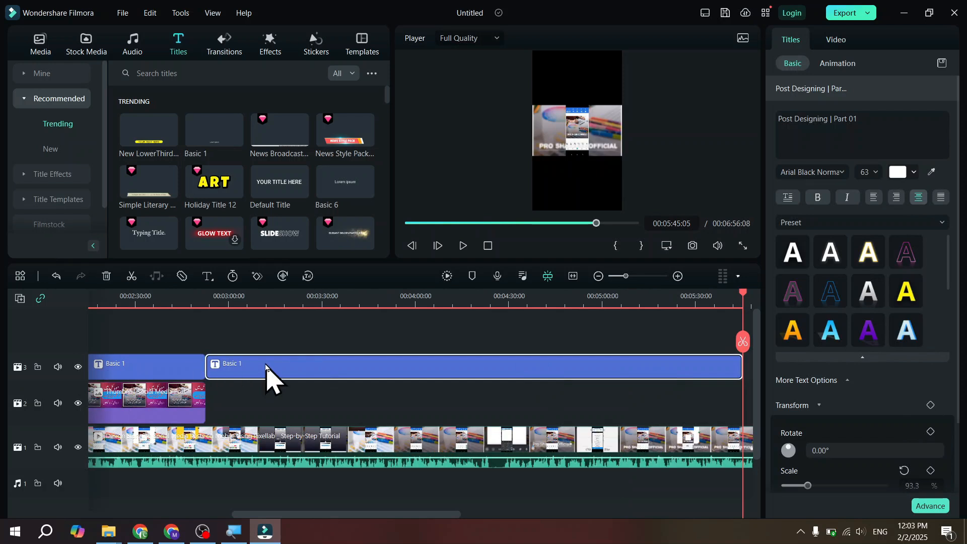
key(ctrl+z)
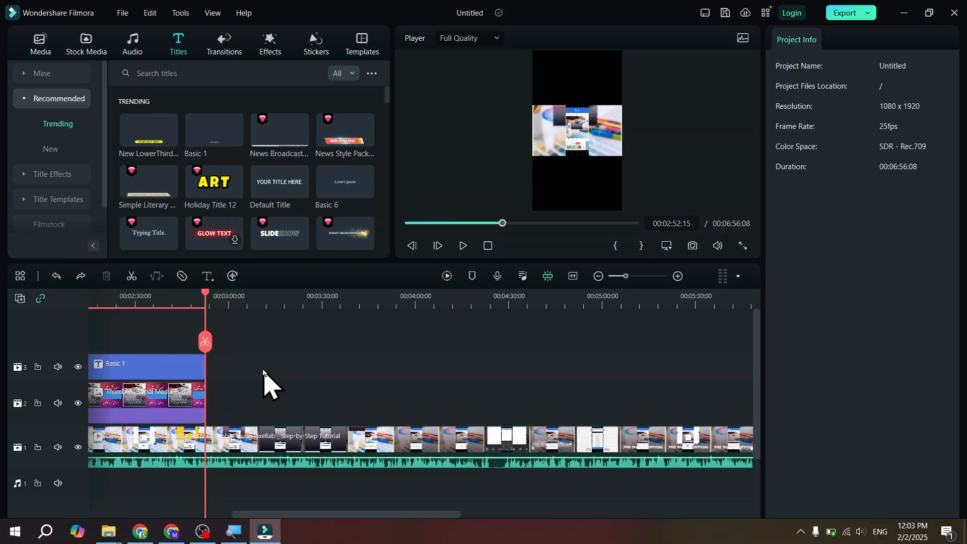
key(ctrl+v)
drag(301, 363, 31, 345)
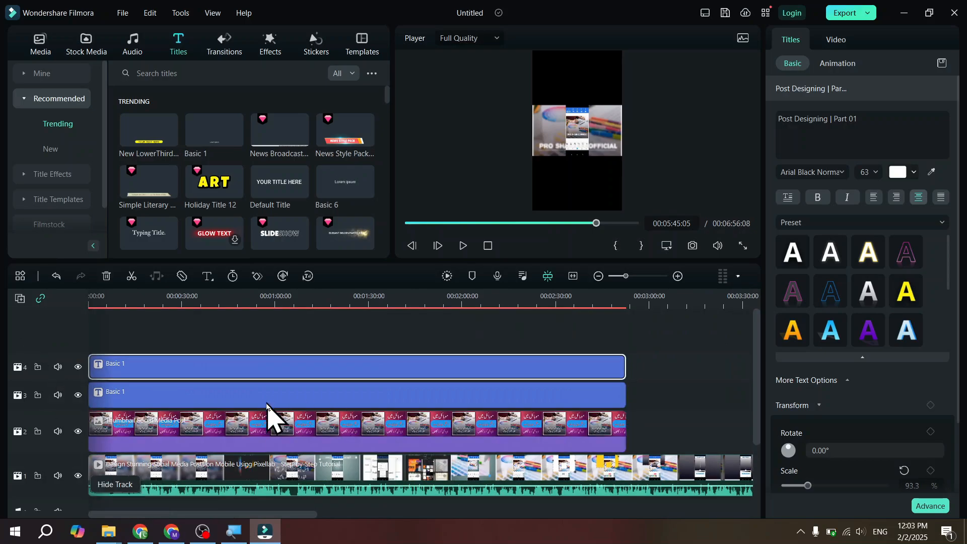
click(595, 150)
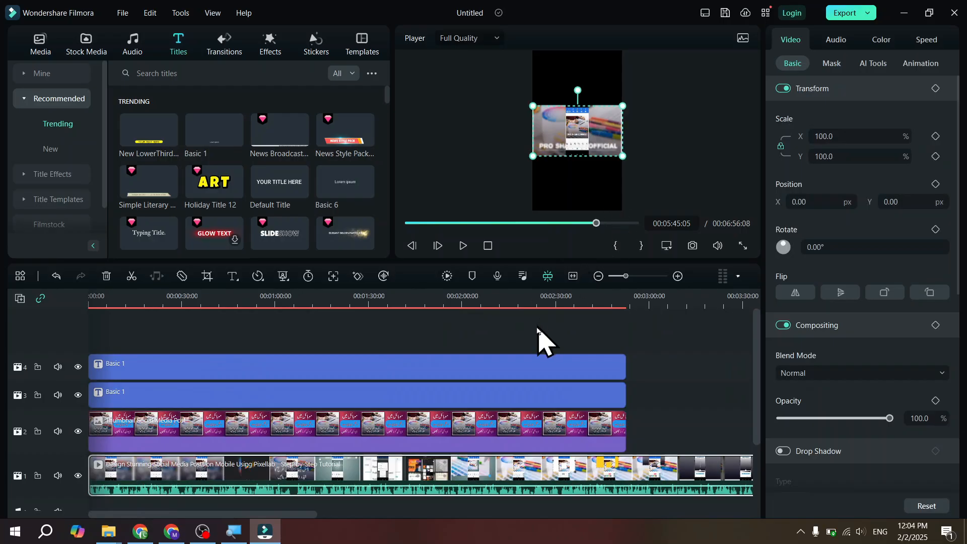
click(534, 367)
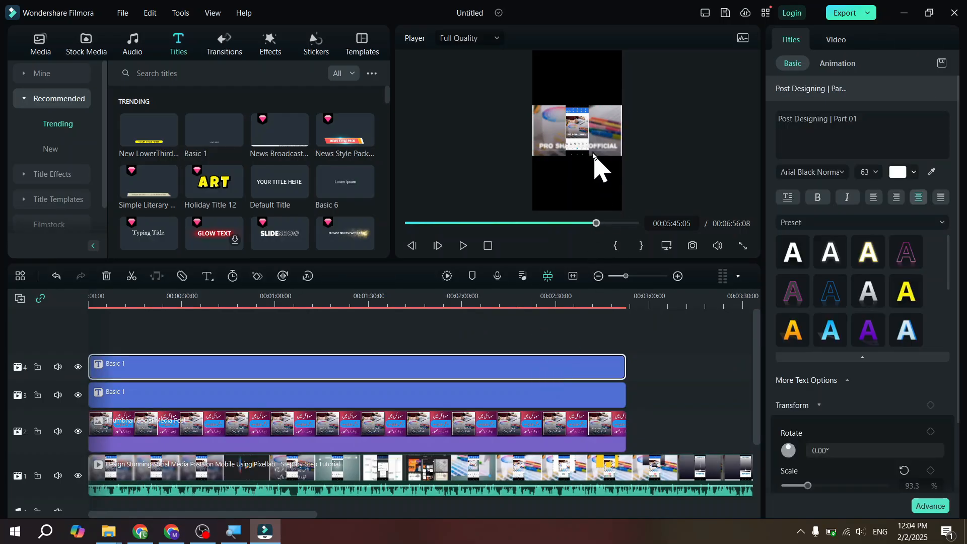
drag(596, 151, 589, 168)
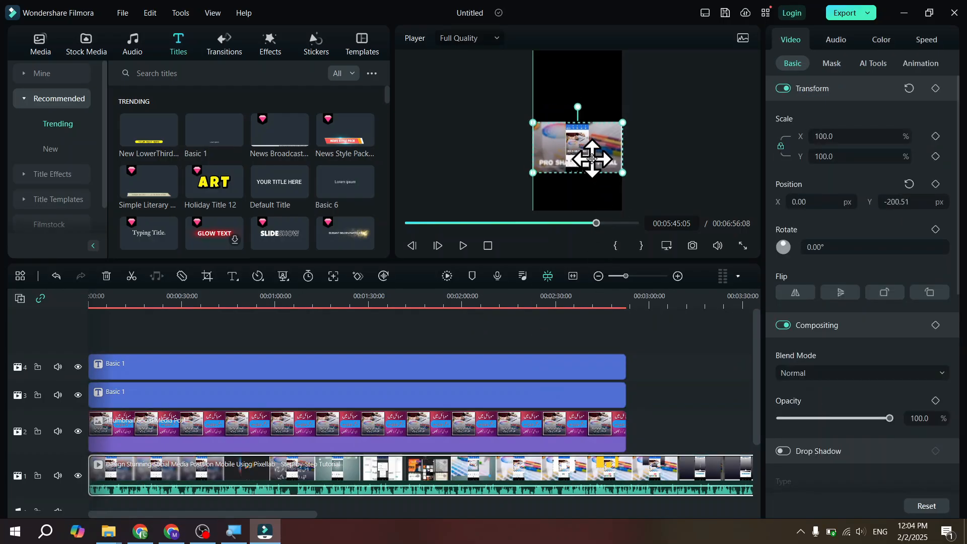
key(ctrl+z)
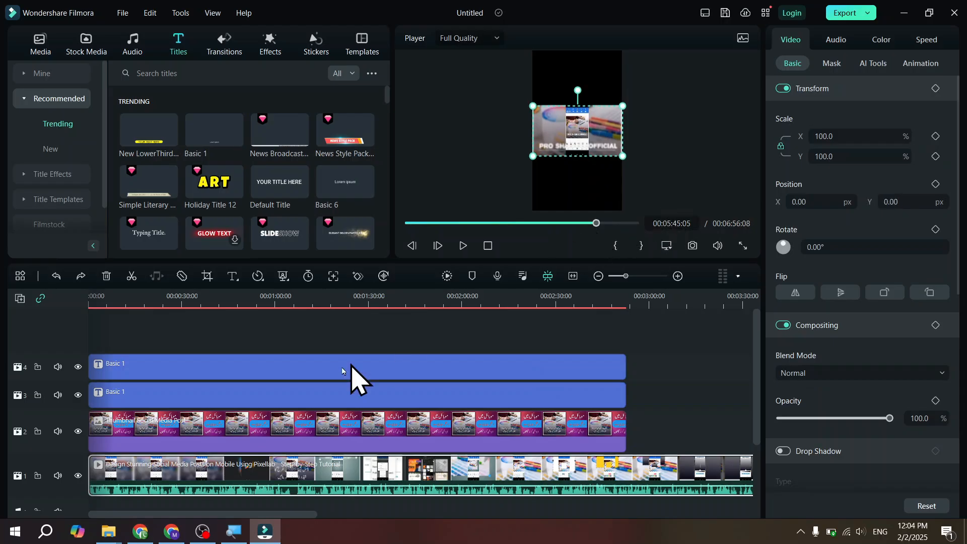
Step: Place the playhead at 00:00:06:17 and move the duplicate title straight down in the preview to sit directly below the original title
click(352, 370)
click(108, 327)
click(107, 304)
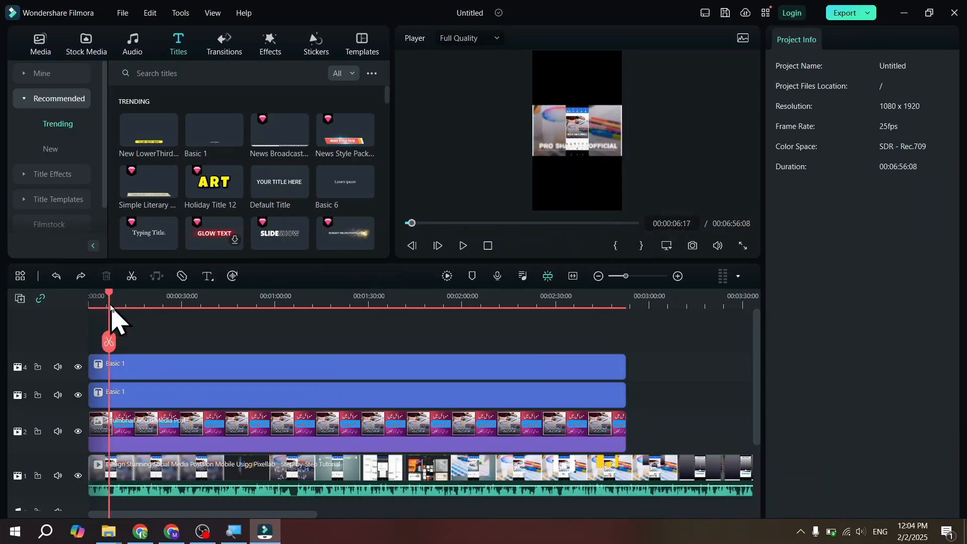
click(578, 173)
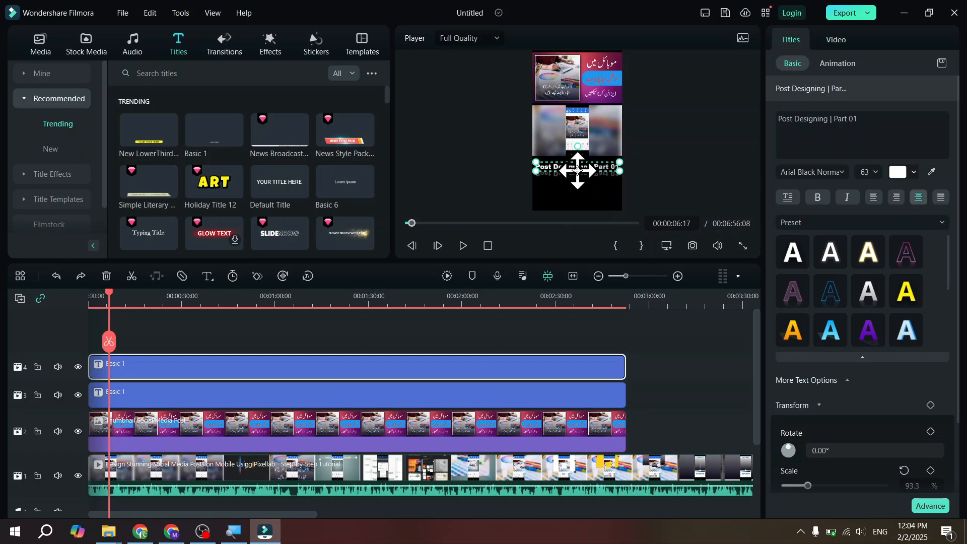
drag(578, 171, 580, 182)
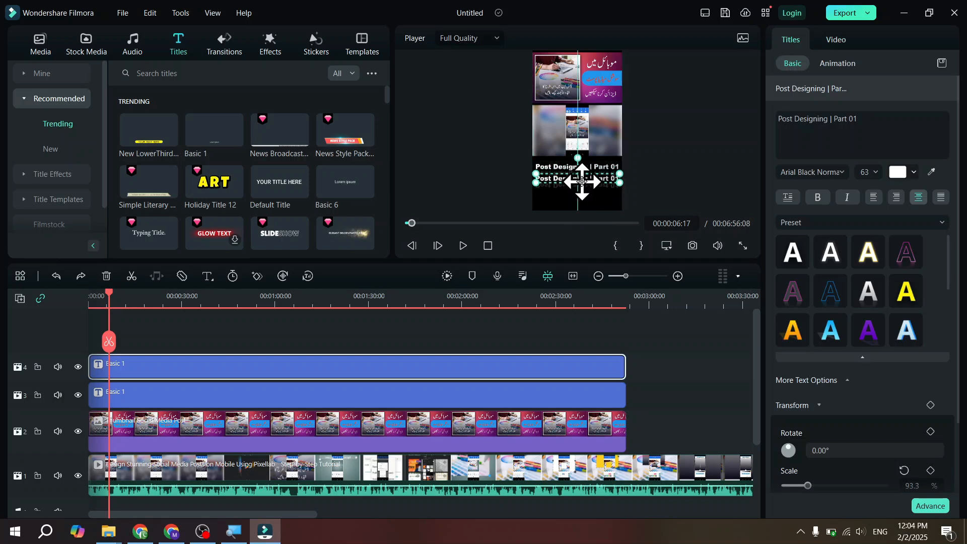
Step: Replace the duplicate title's text with "Follow for More"
drag(896, 130, 735, 132)
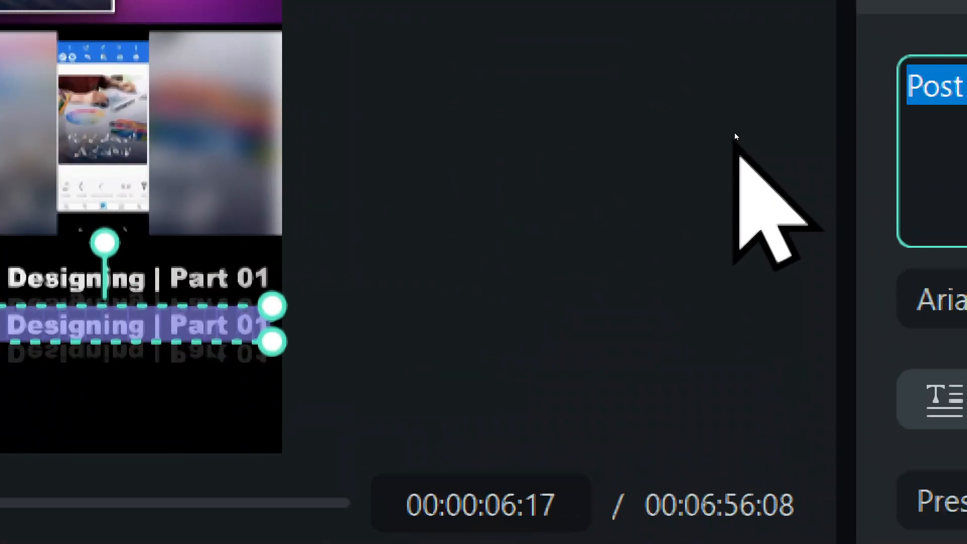
text(Follow for Mor)
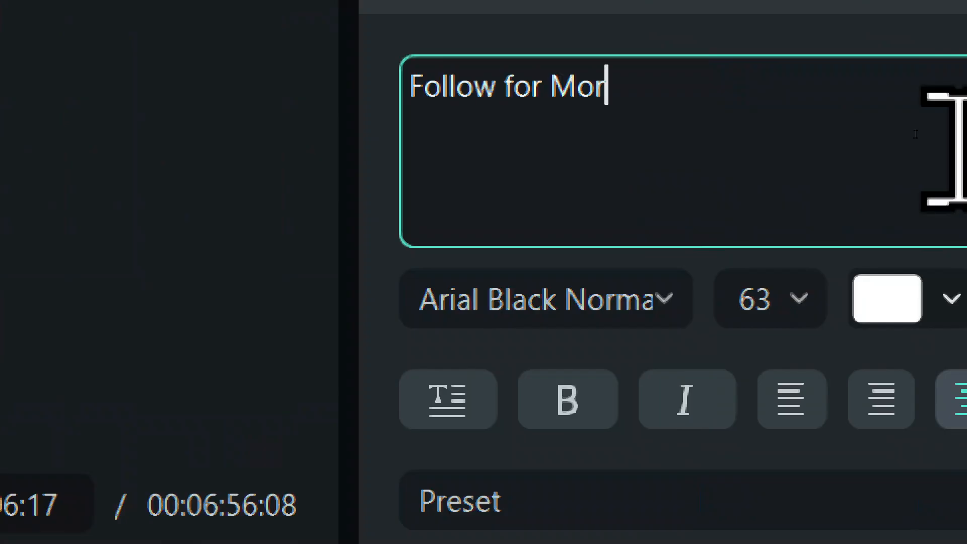
text(e)
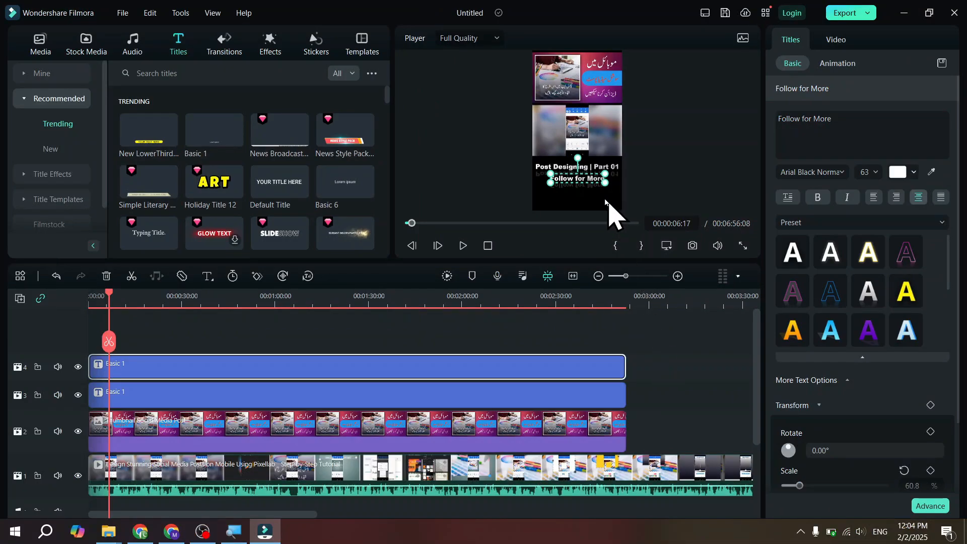
click(612, 332)
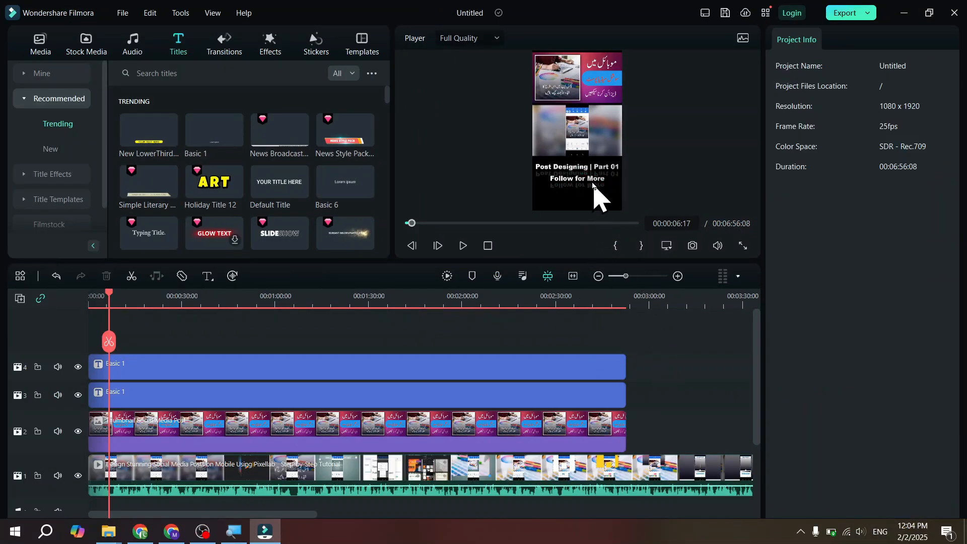
Step: Set the text colour of the "Follow for More" title to dark red
click(593, 180)
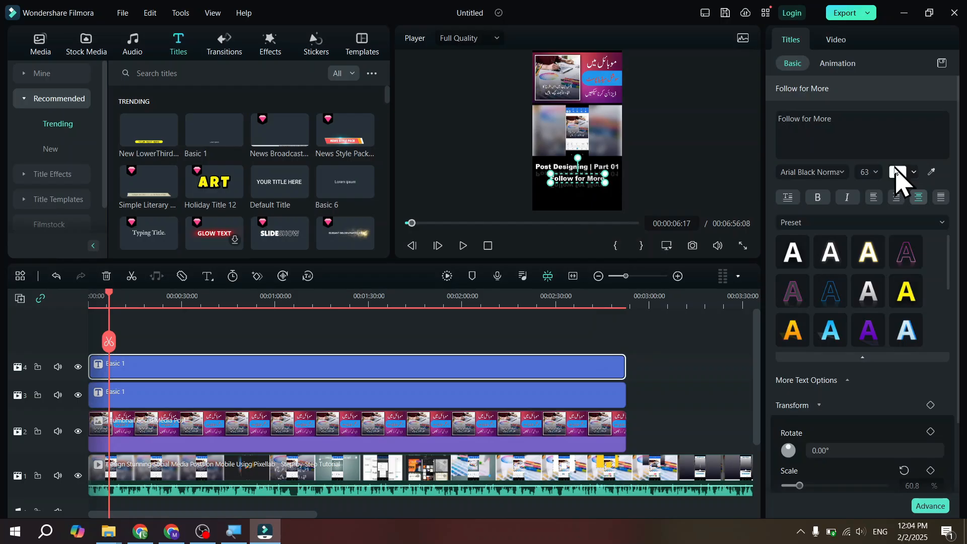
click(913, 172)
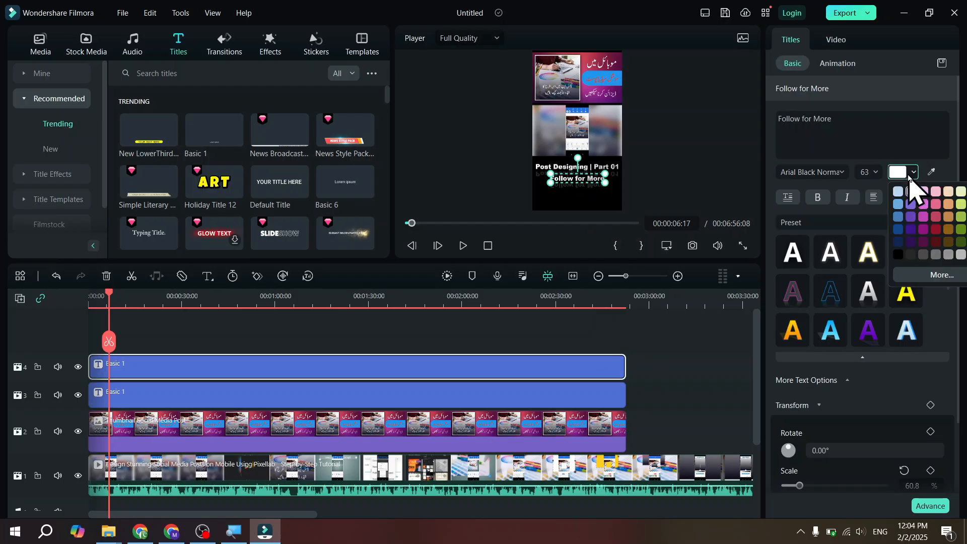
click(935, 230)
click(720, 370)
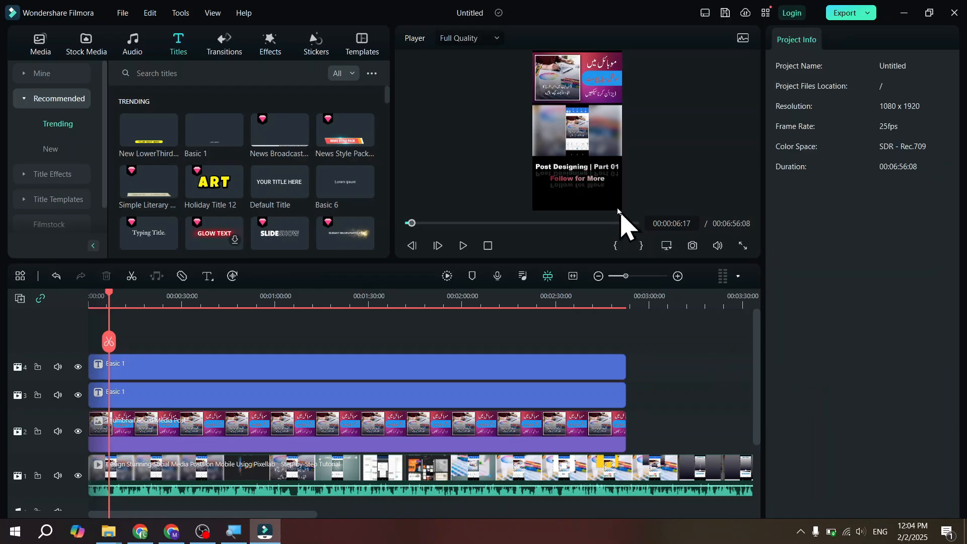
click(592, 179)
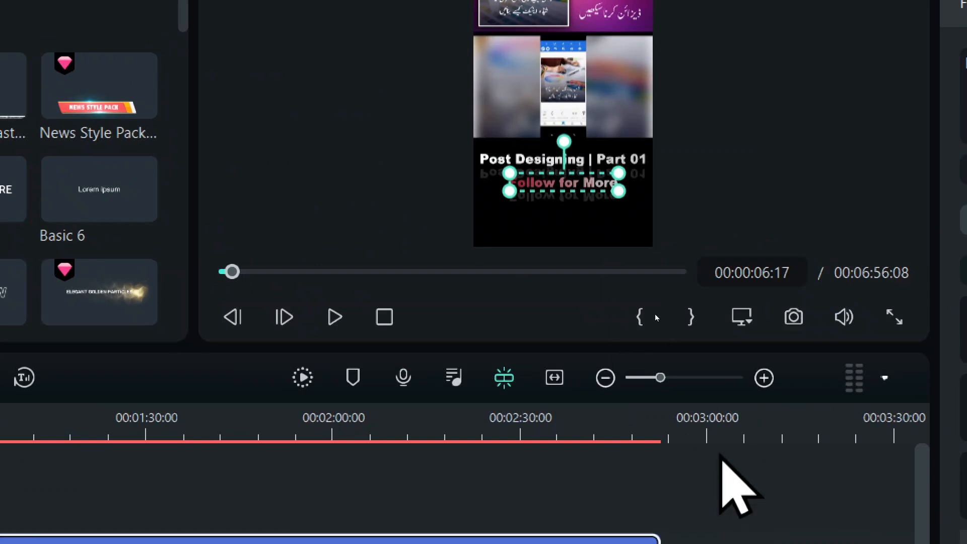
click(720, 455)
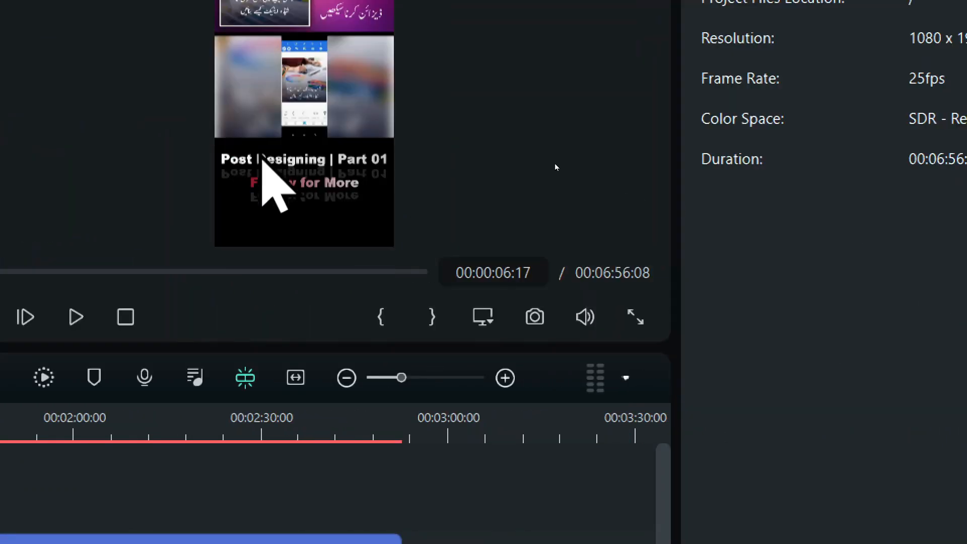
Step: Browse the text style presets for the "Post Designing | Part 01" title and apply the plain white one
click(263, 161)
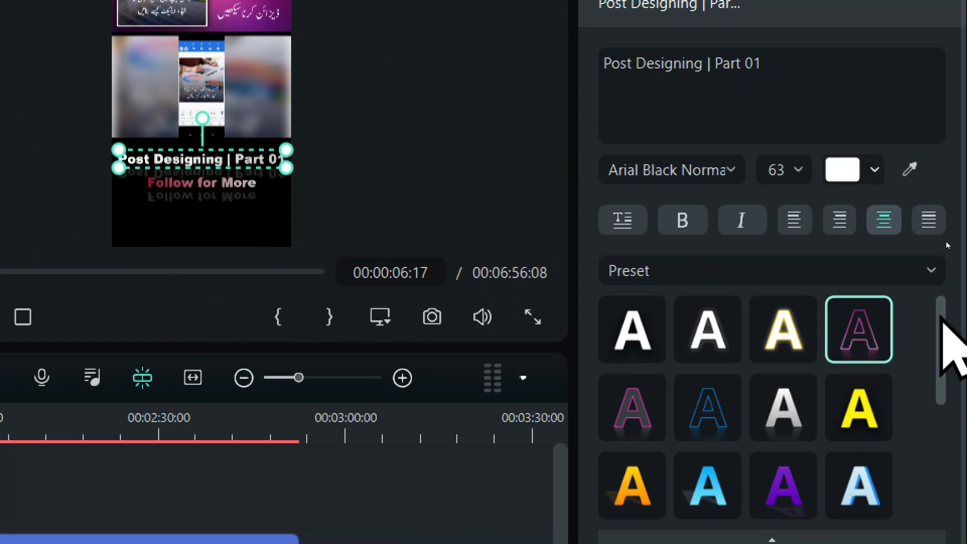
click(930, 268)
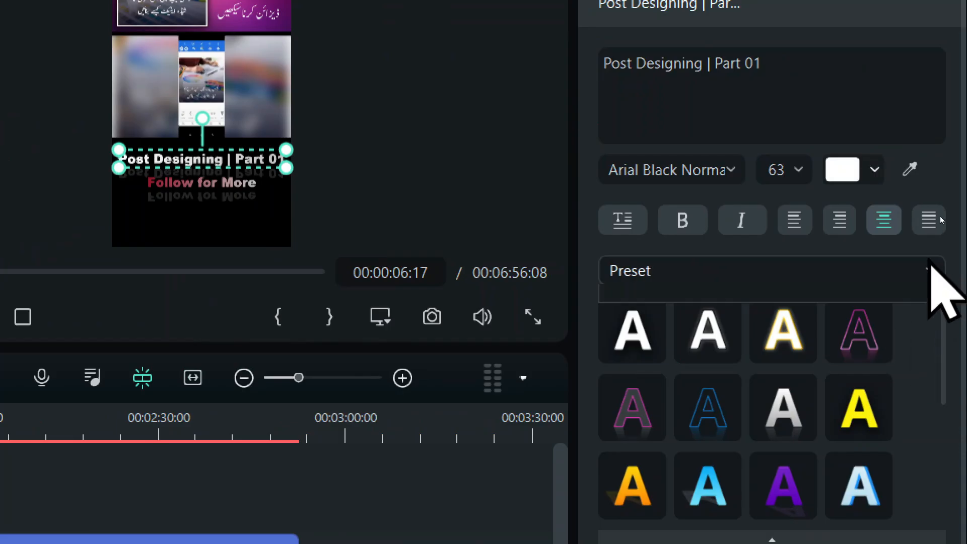
drag(943, 346, 941, 466)
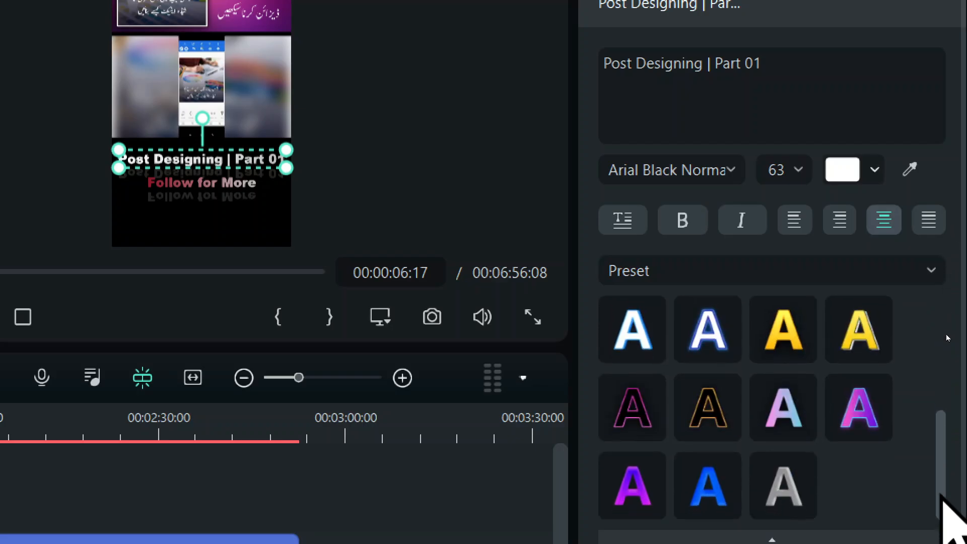
click(807, 504)
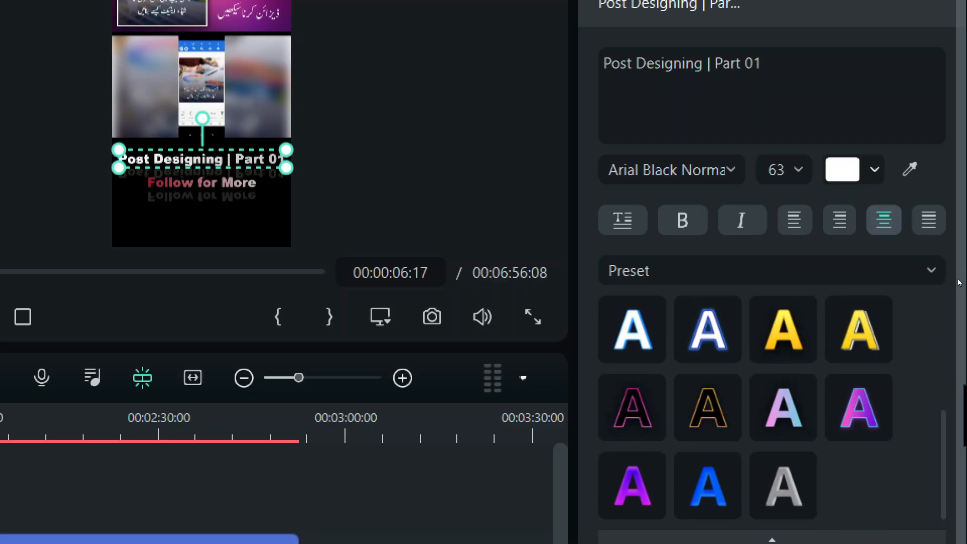
drag(938, 504, 944, 316)
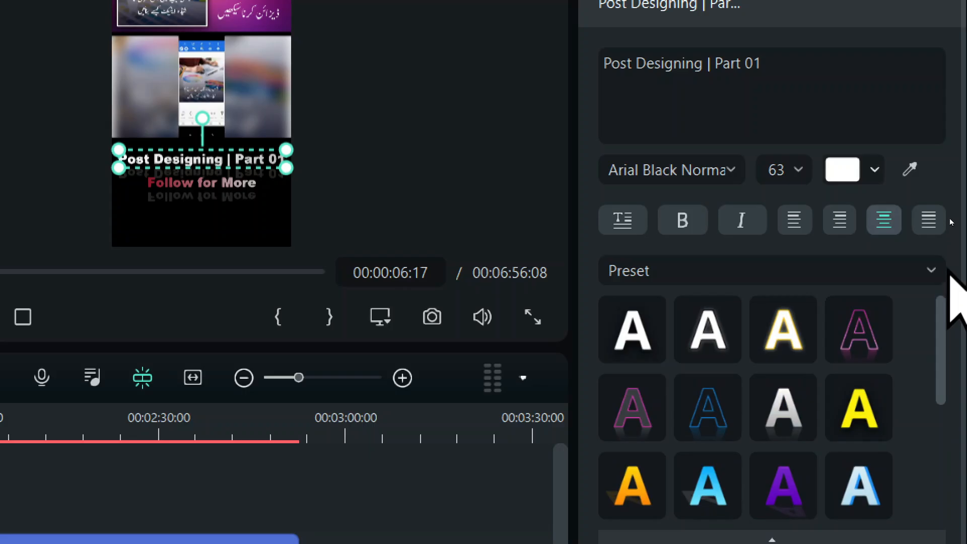
click(625, 332)
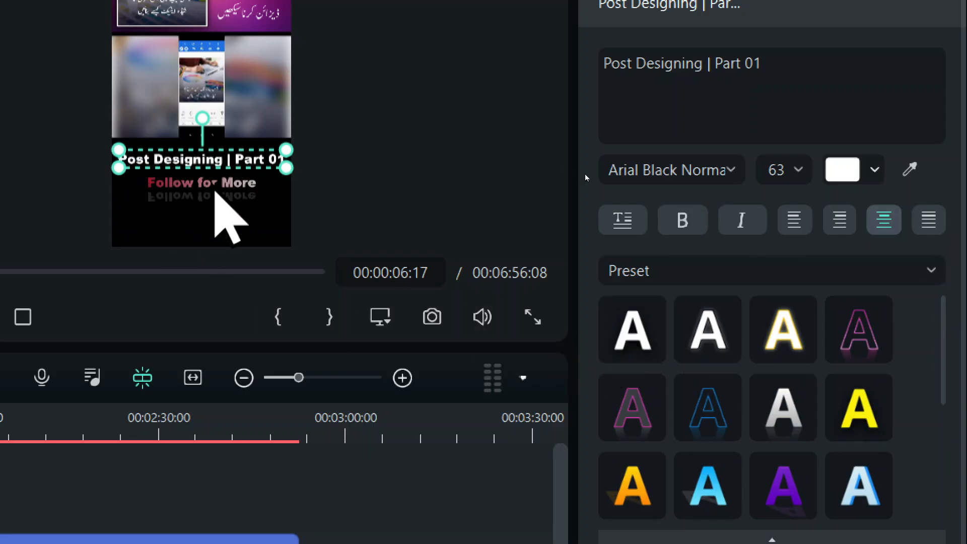
Step: Apply the plain white preset to the "Follow for More" title and recolour its text dark magenta
click(221, 182)
click(234, 186)
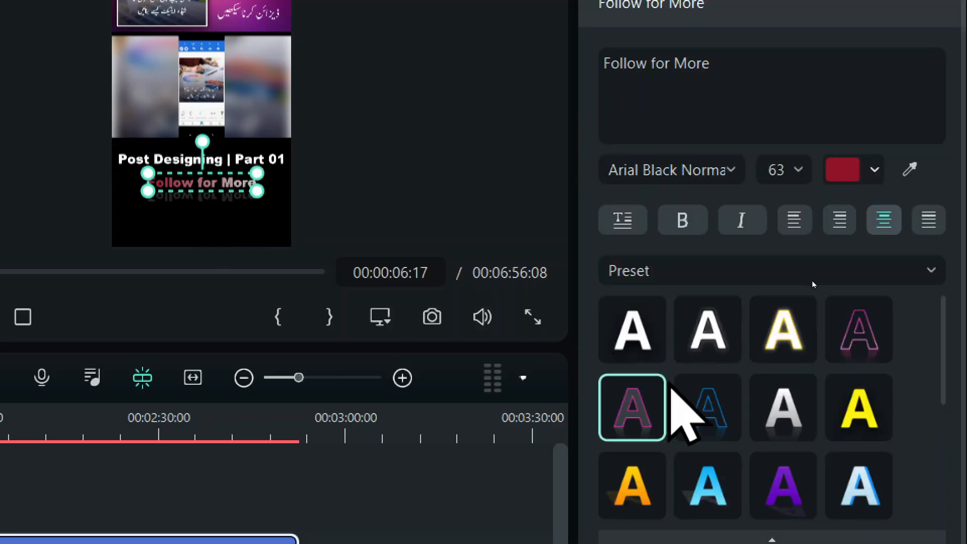
click(633, 327)
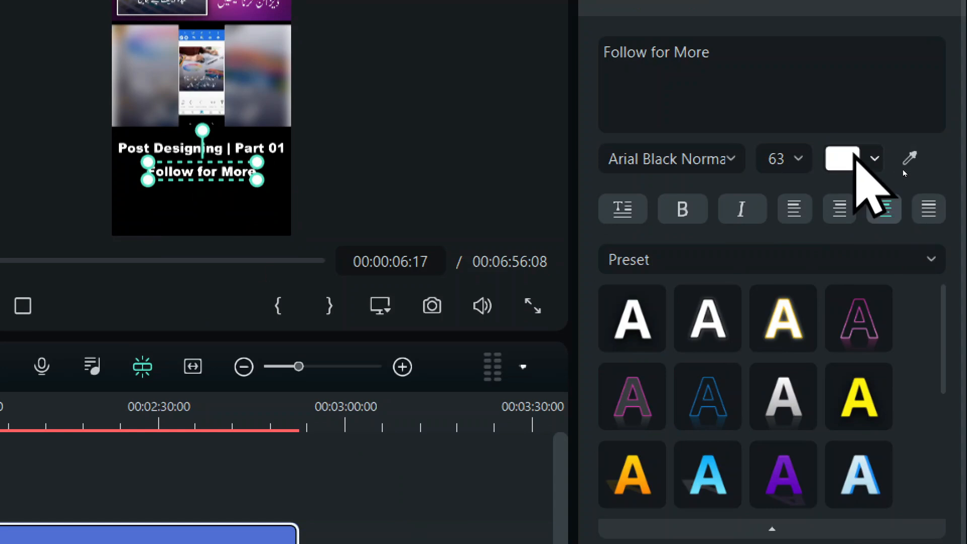
click(852, 160)
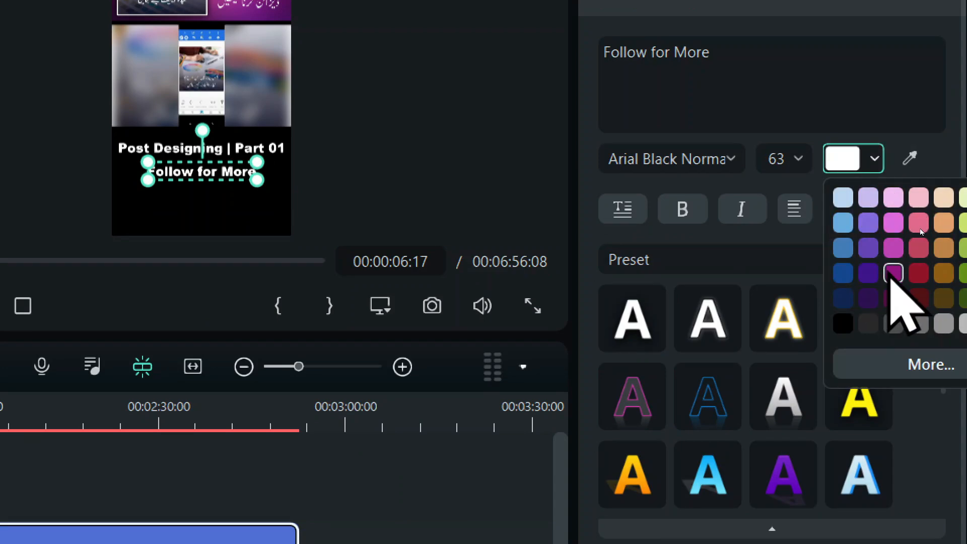
click(893, 272)
click(413, 481)
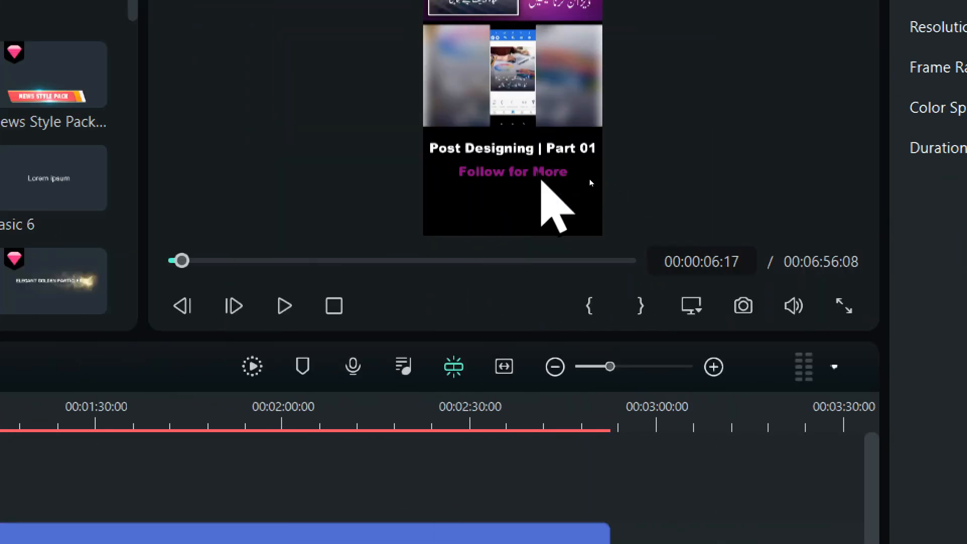
Step: Nudge the "Follow for More" title up in the preview so it sits closer beneath the part-number title
click(588, 179)
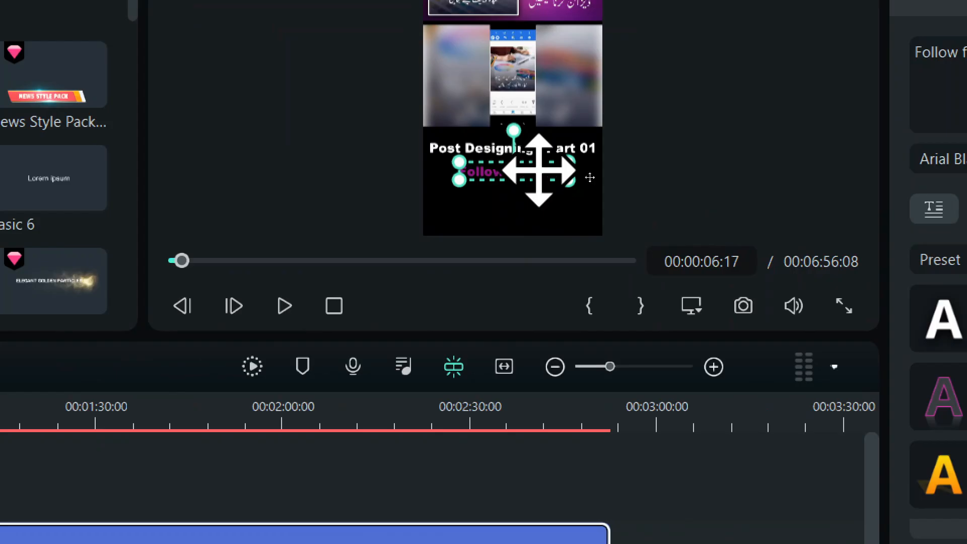
key(Up)
key(Up)
key(Up)
key(Up)
key(Up)
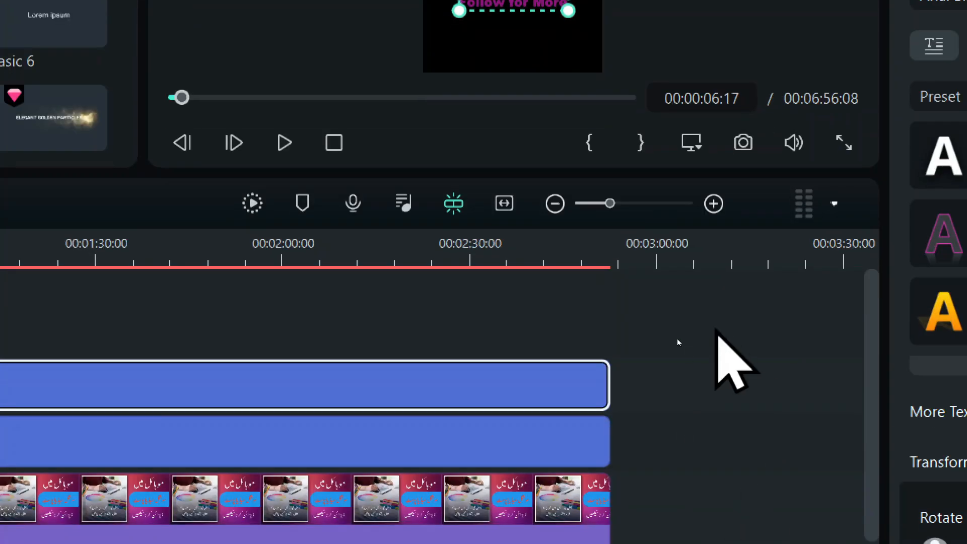
click(644, 448)
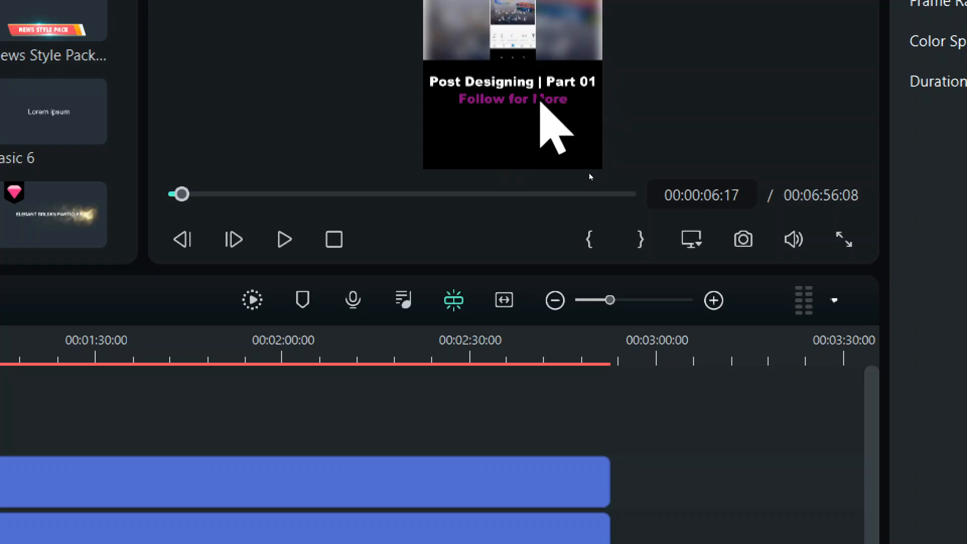
click(540, 100)
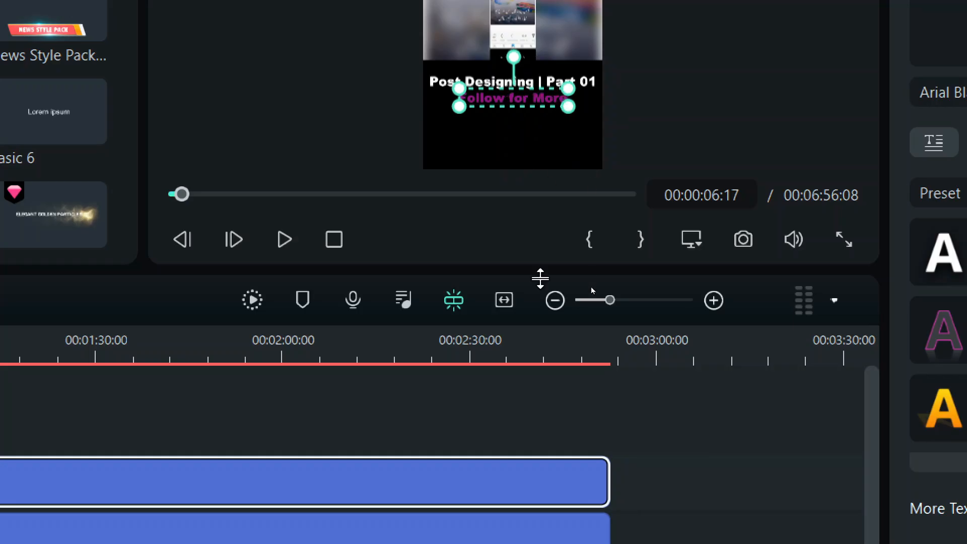
click(543, 423)
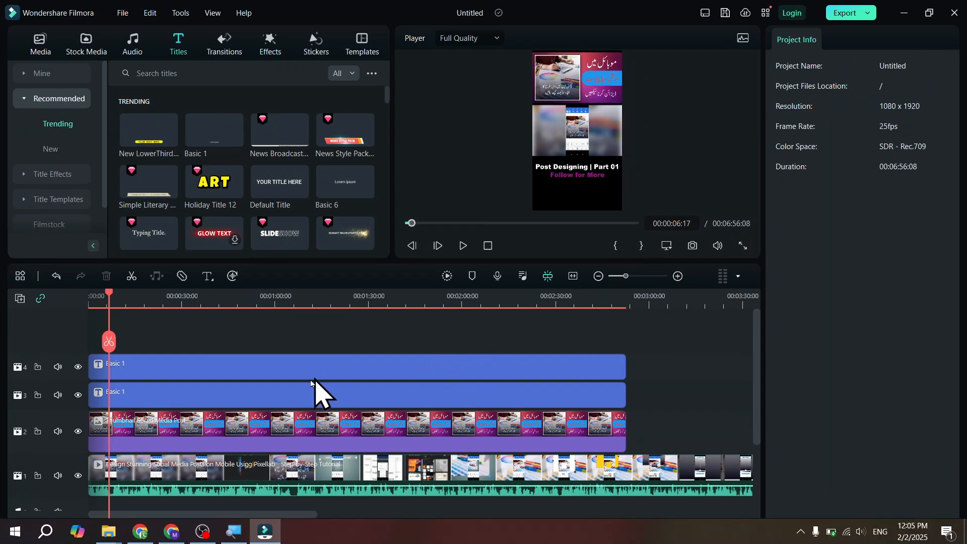
Step: Apply the Type Writer animation to the "Post Designing | Part 01" title
click(393, 396)
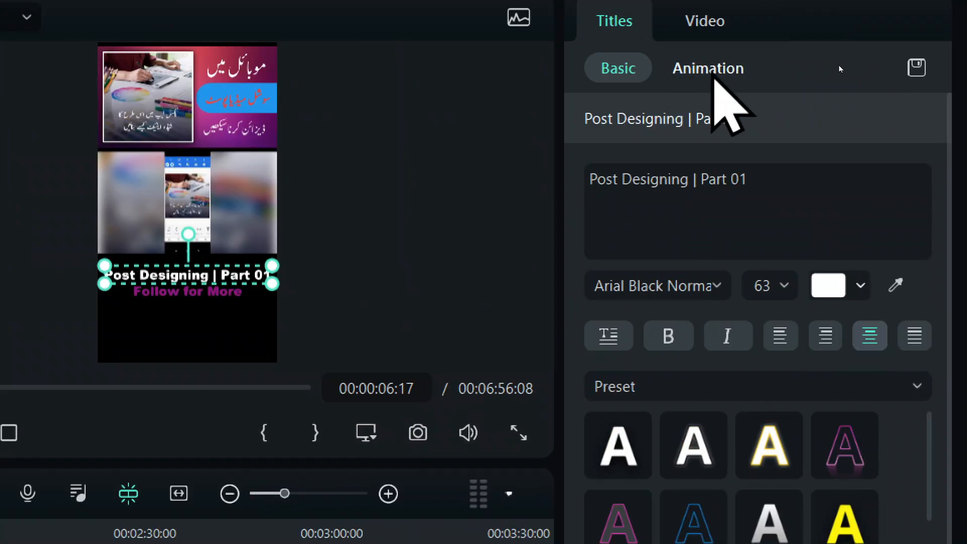
click(714, 74)
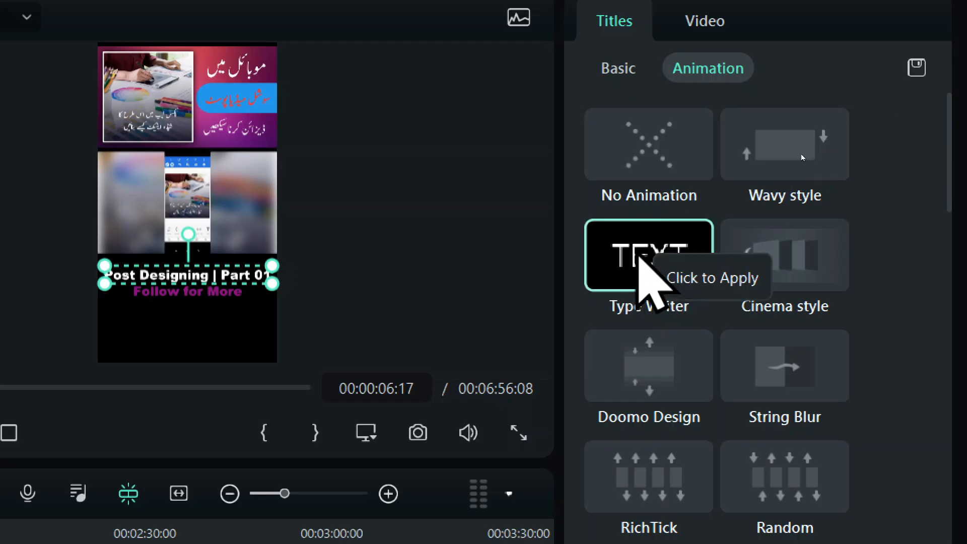
click(641, 257)
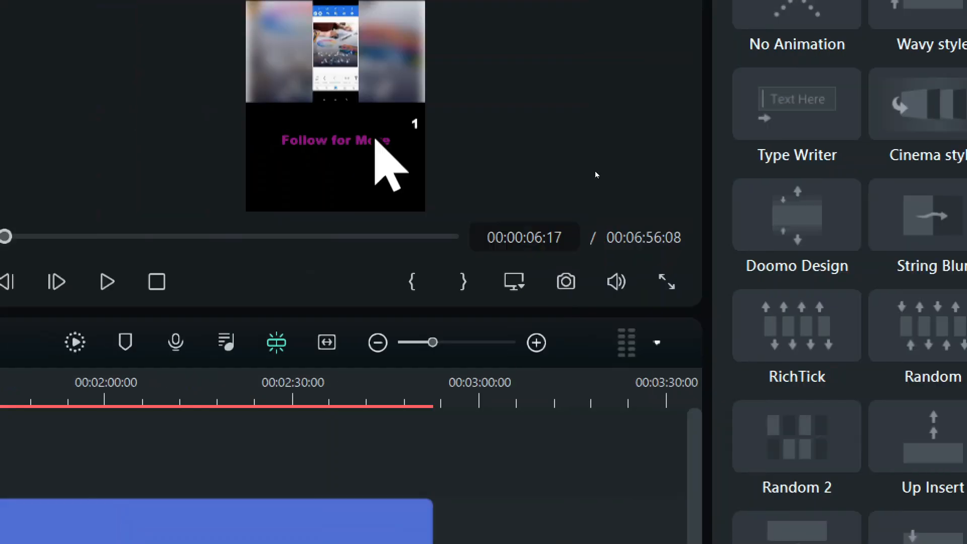
Step: Apply the Type Writer animation to the "Follow for More" title
click(266, 136)
click(375, 142)
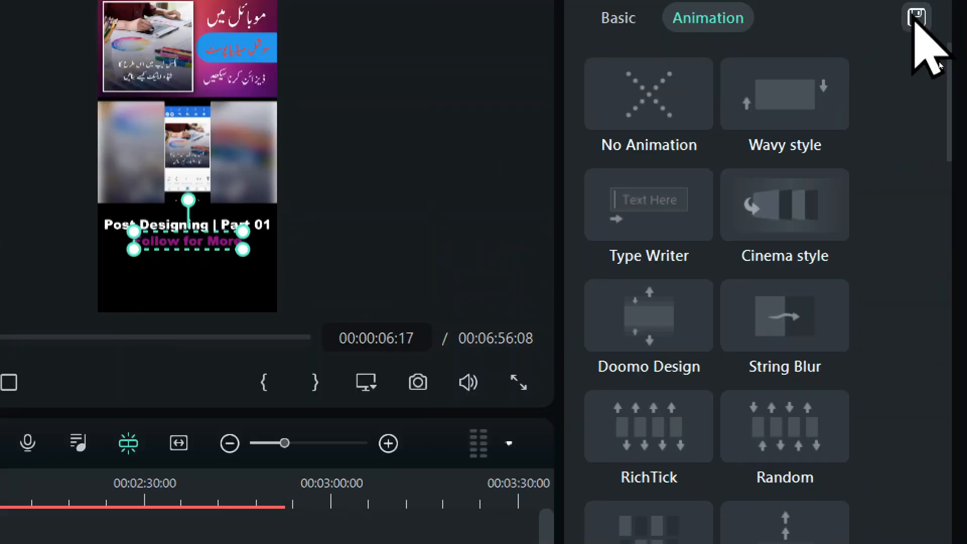
click(925, 8)
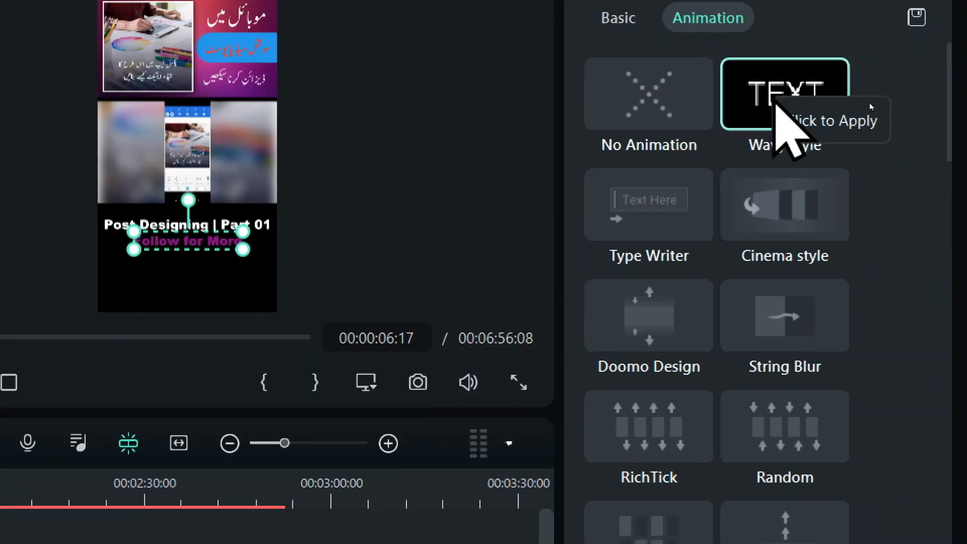
click(775, 104)
click(680, 145)
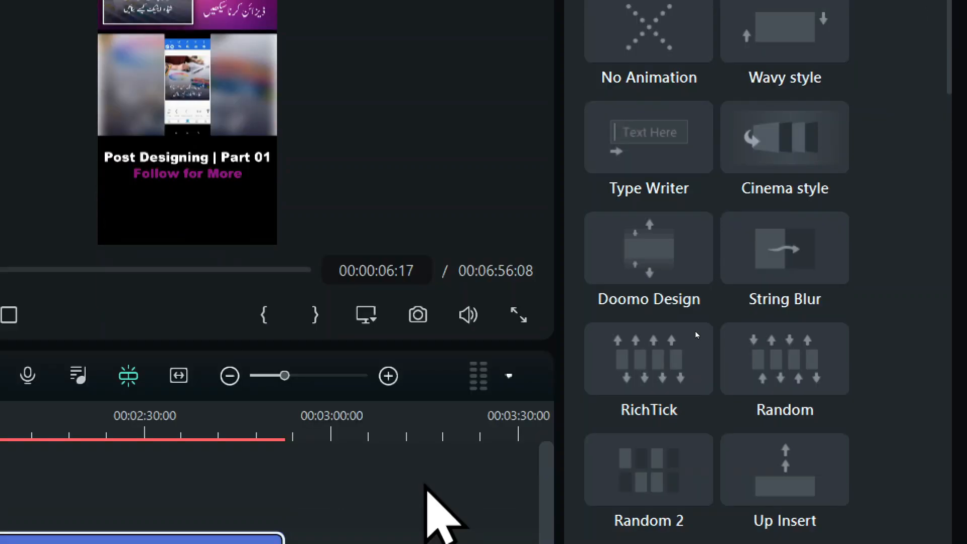
click(425, 485)
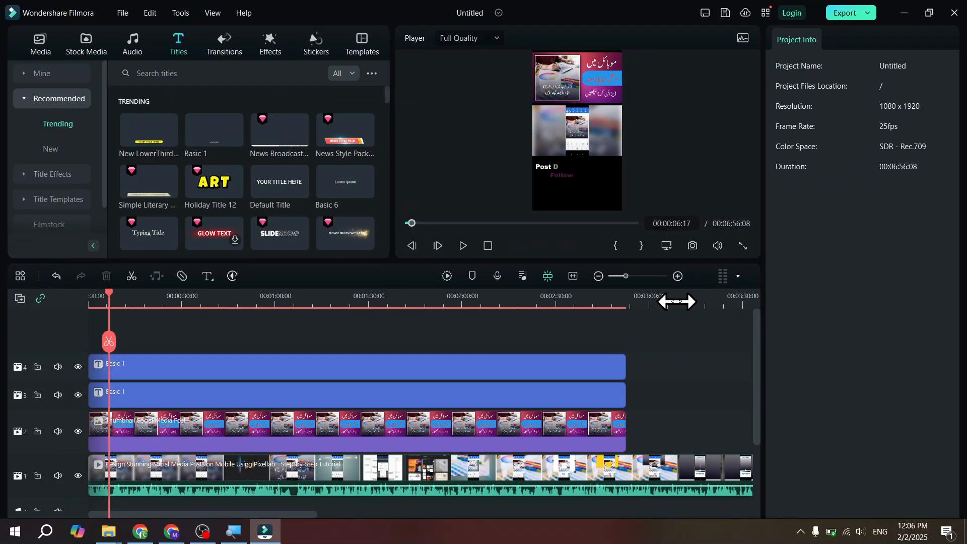
Step: Preview the short full screen from its beginning to check the title animations, and return to the editor
key(Home)
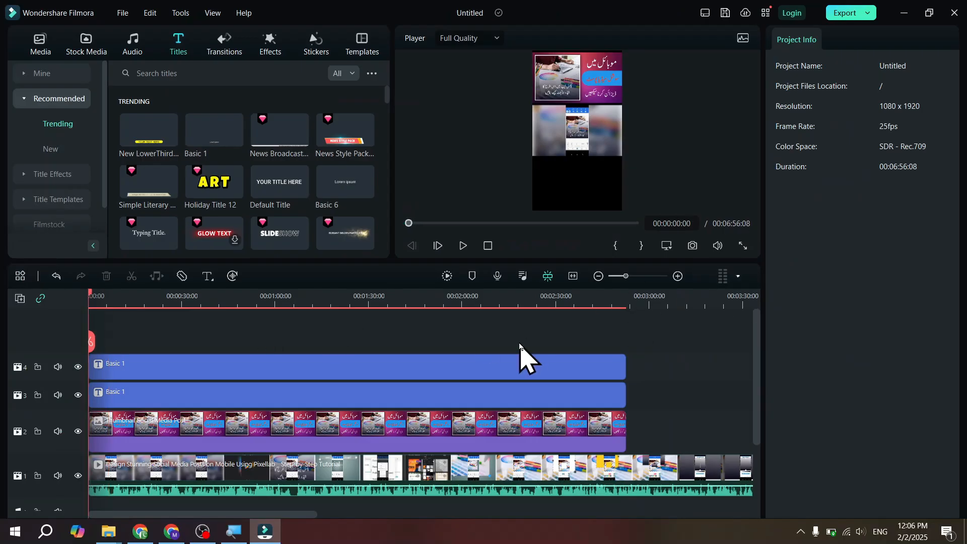
click(744, 251)
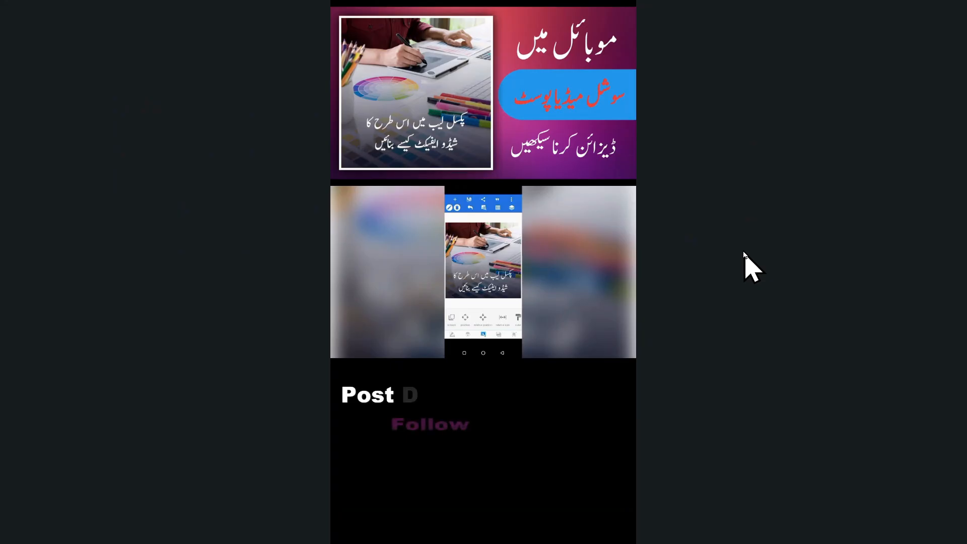
key(Escape)
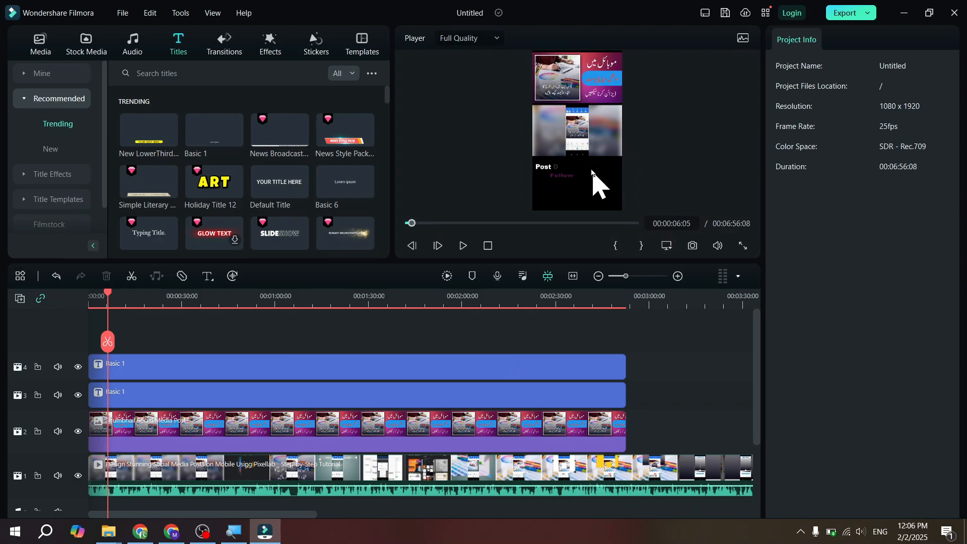
Step: Apply the Cinema style animation to the "Follow for More" title
click(574, 363)
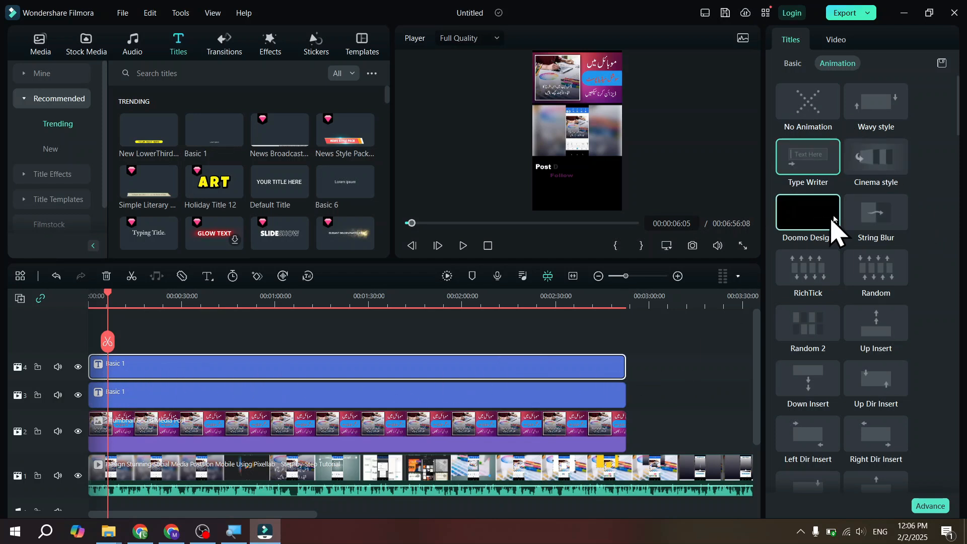
click(792, 64)
click(825, 65)
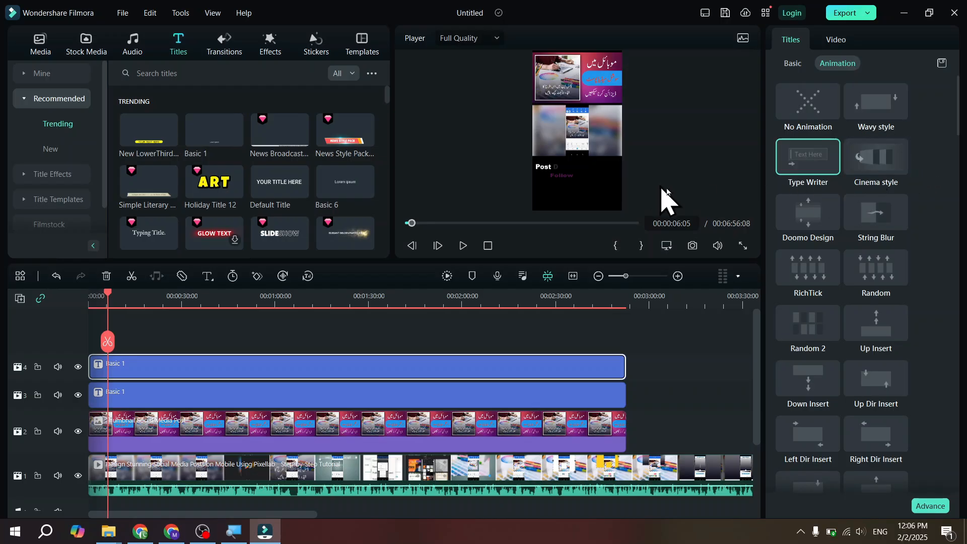
click(873, 160)
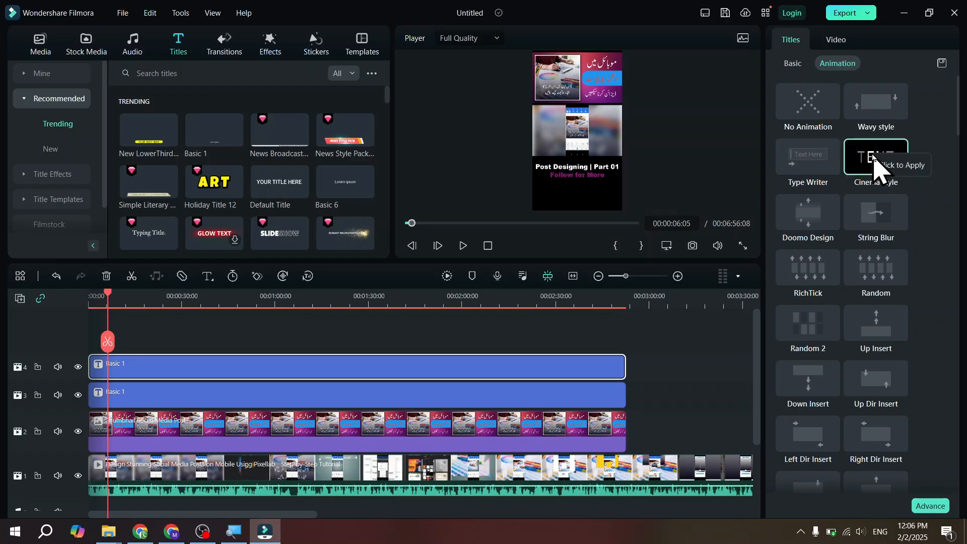
click(630, 330)
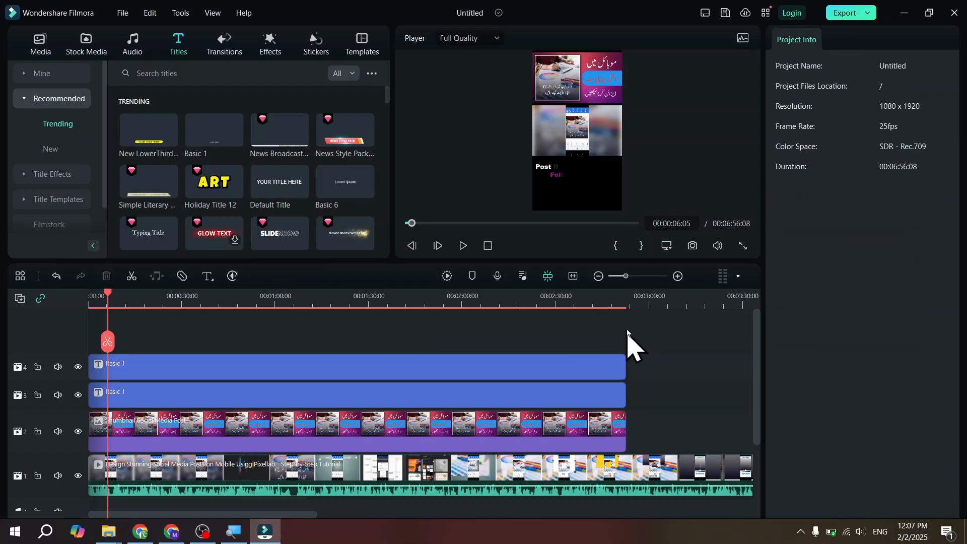
Step: Play passages around the end of the titles to find a cut point and stop the playhead at 00:02:11:22
click(743, 245)
key(Escape)
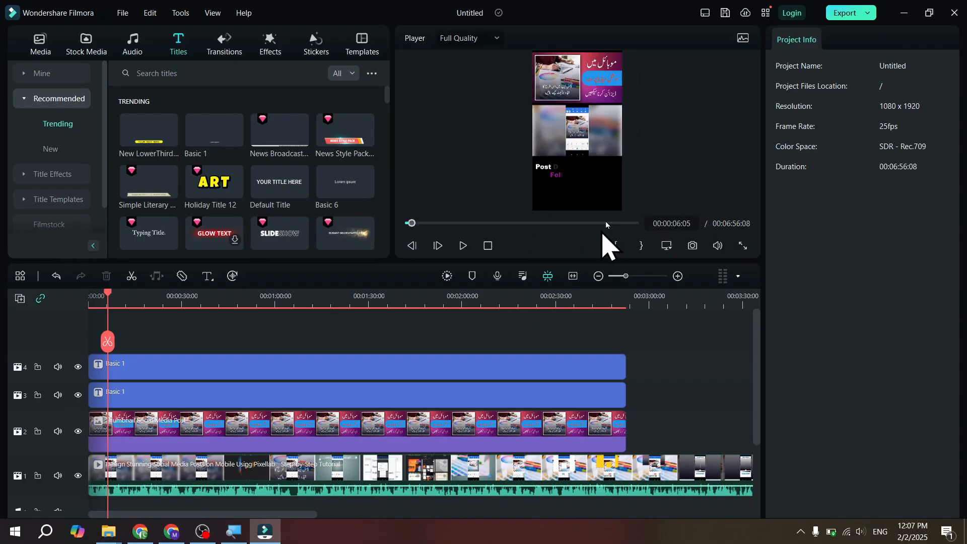
click(599, 300)
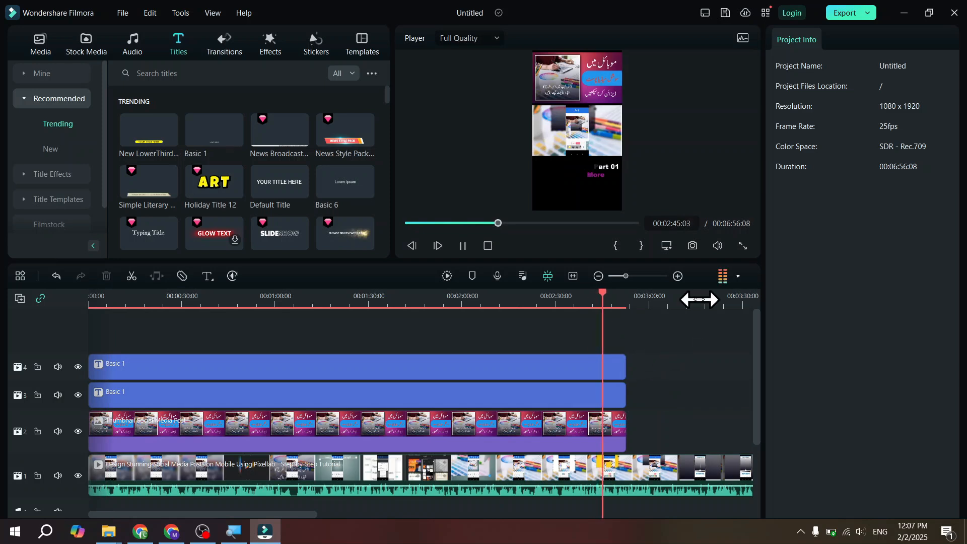
key(space)
click(623, 303)
key(space)
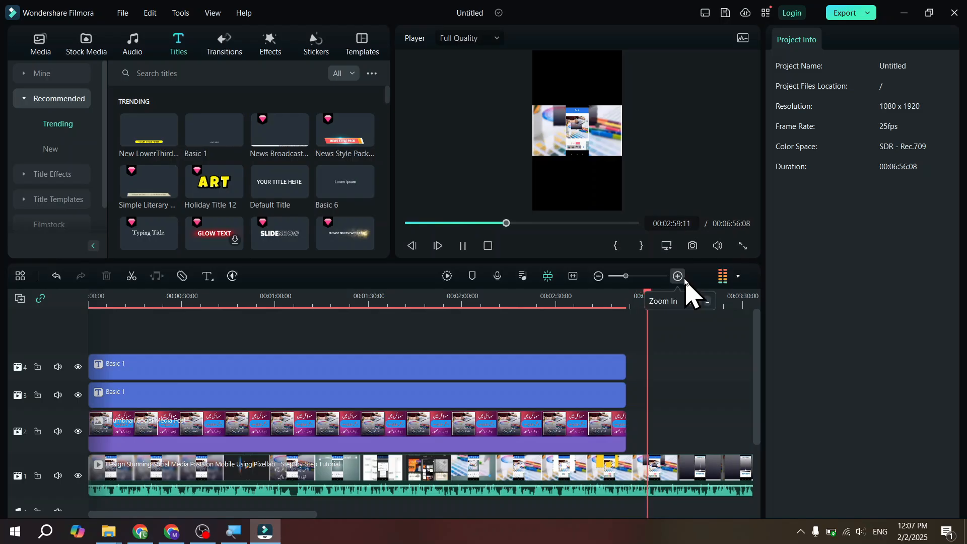
click(535, 302)
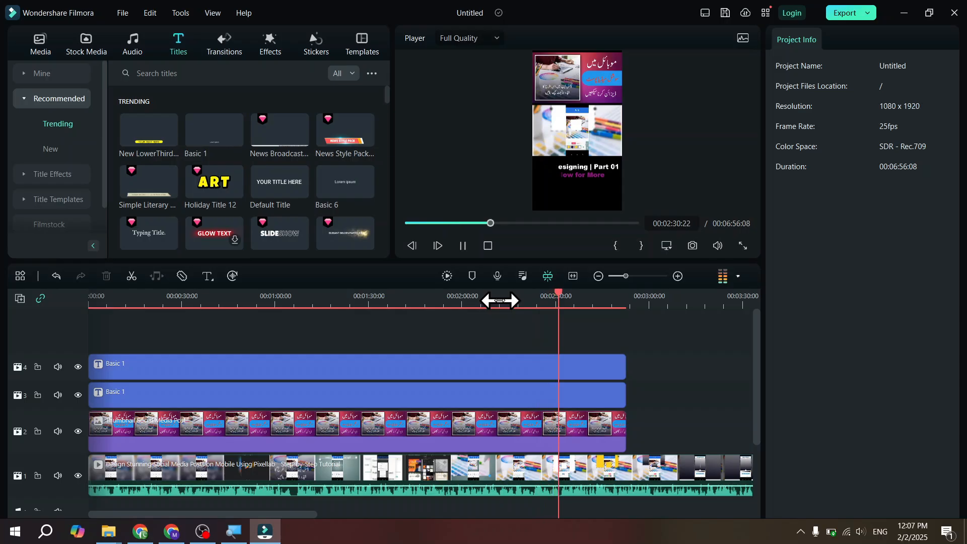
click(534, 306)
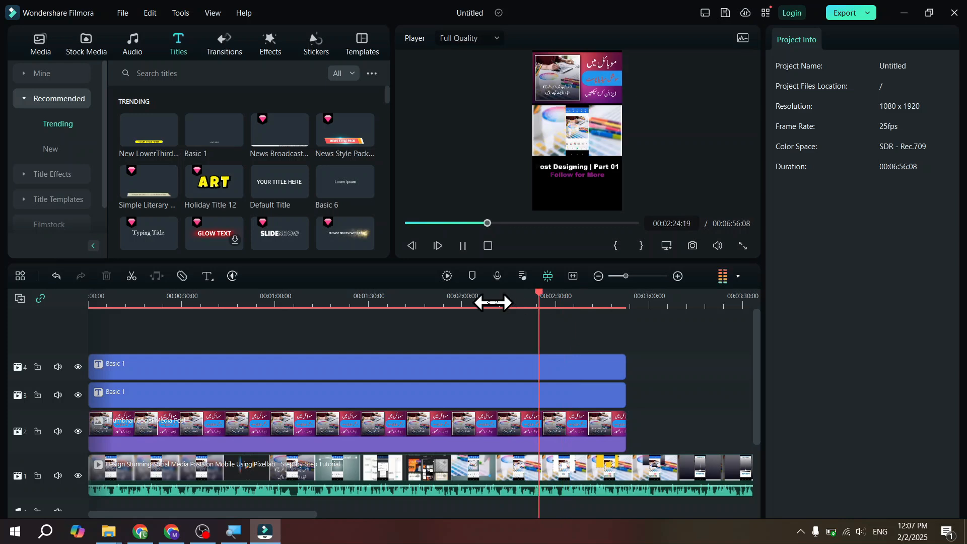
click(492, 302)
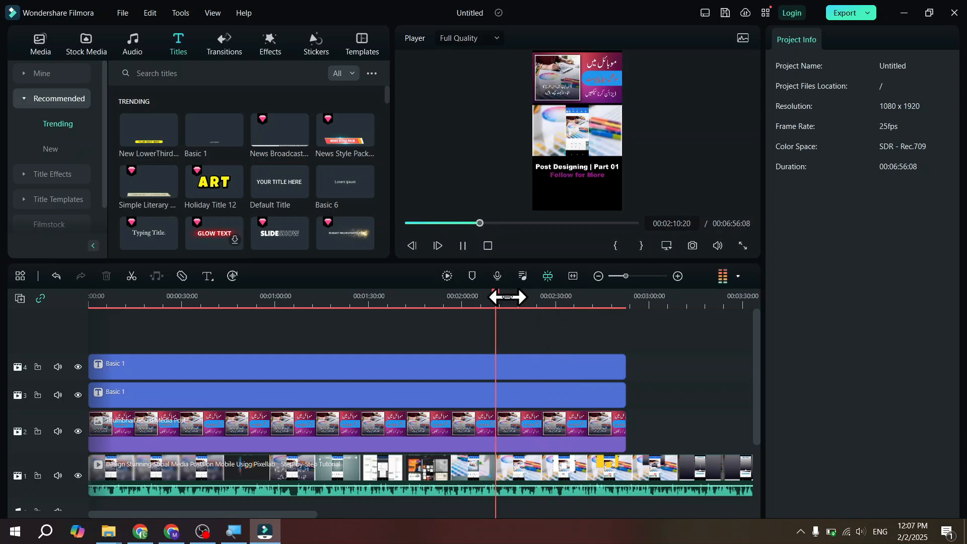
key(space)
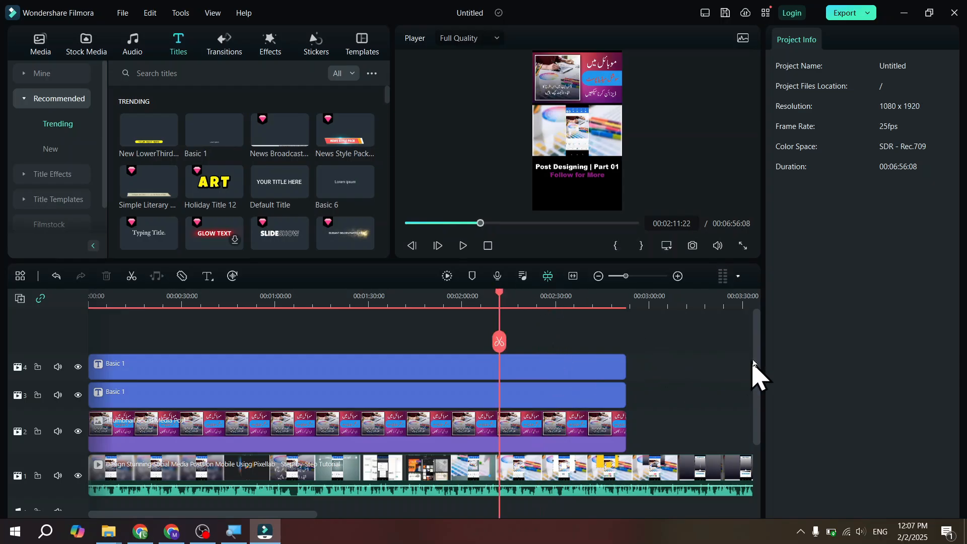
Step: Split the titles, thumbnail and tutorial video on all tracks at the playhead
drag(756, 368, 760, 382)
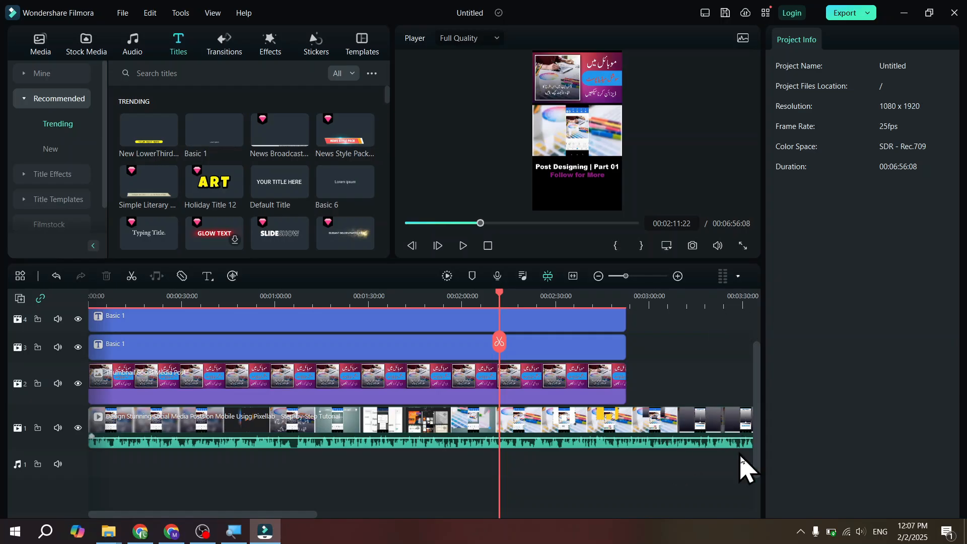
drag(760, 399, 758, 352)
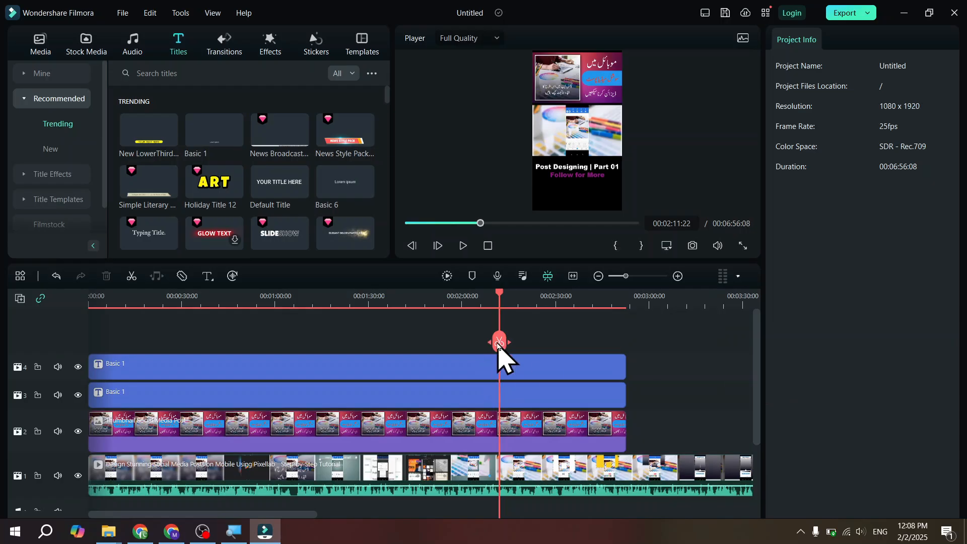
click(634, 472)
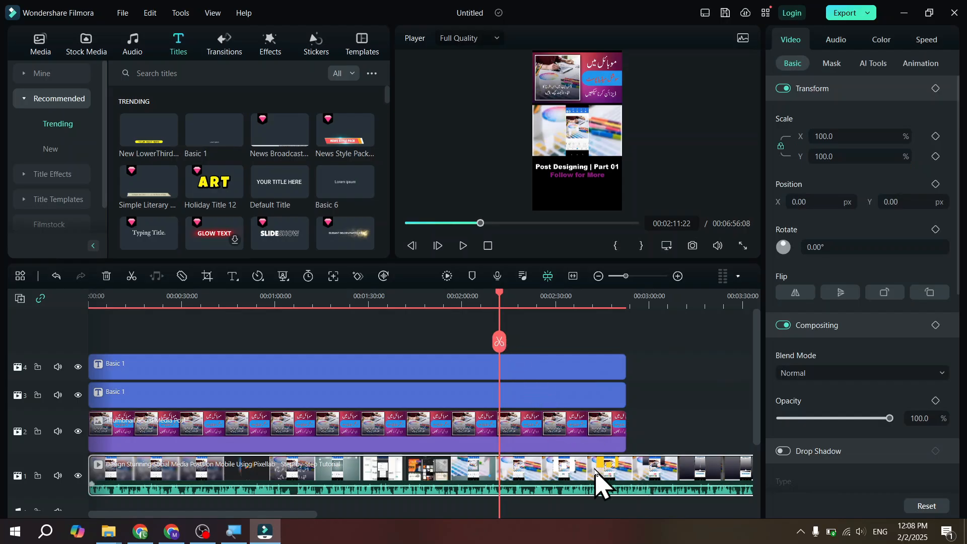
click(579, 396)
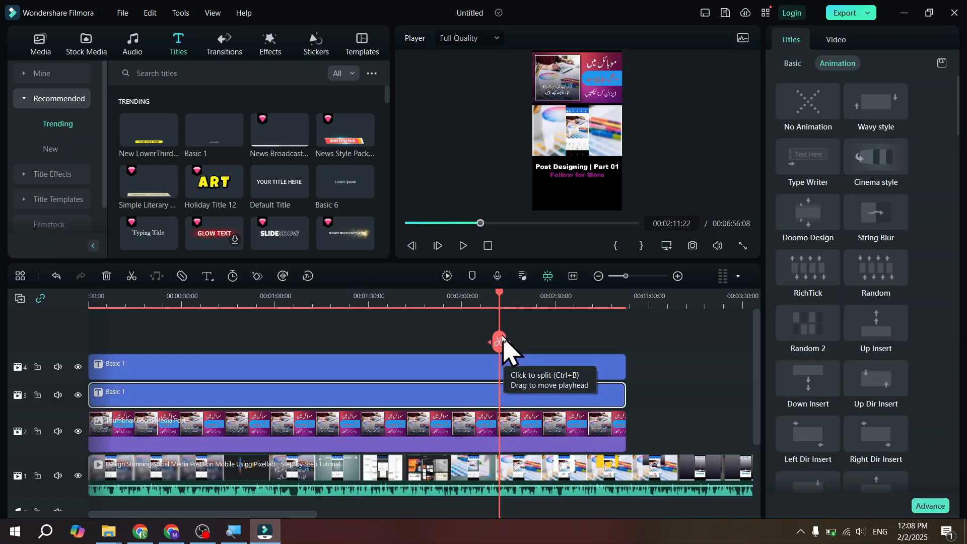
click(685, 391)
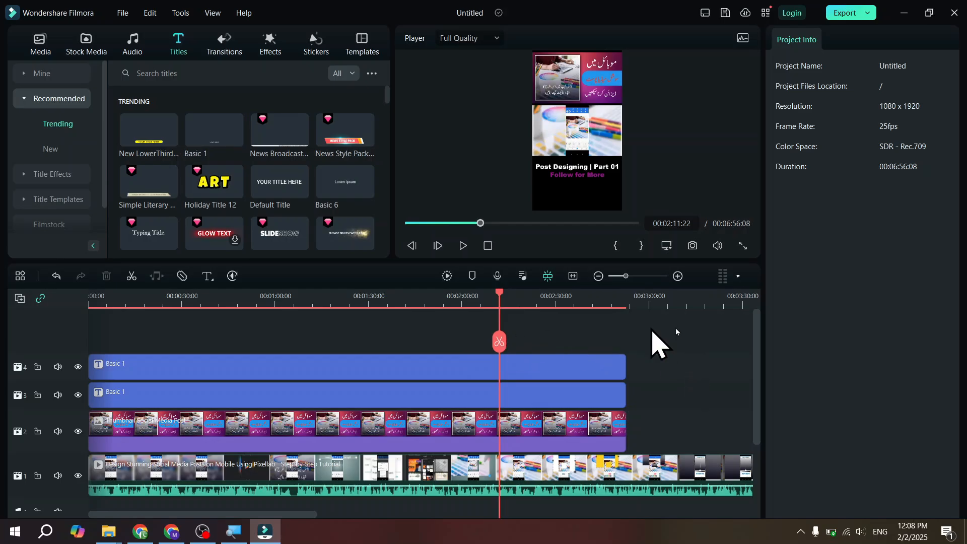
scroll(743, 329, right, 2)
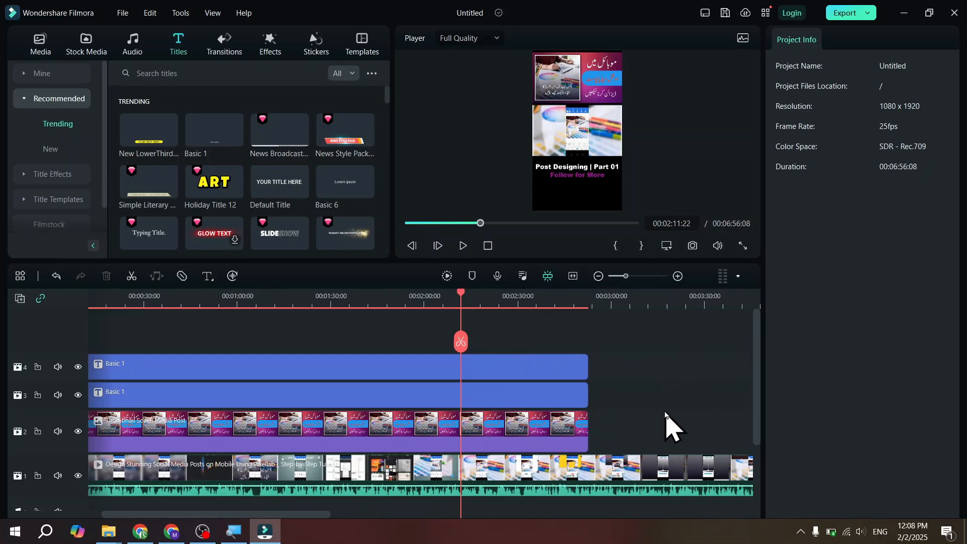
click(459, 343)
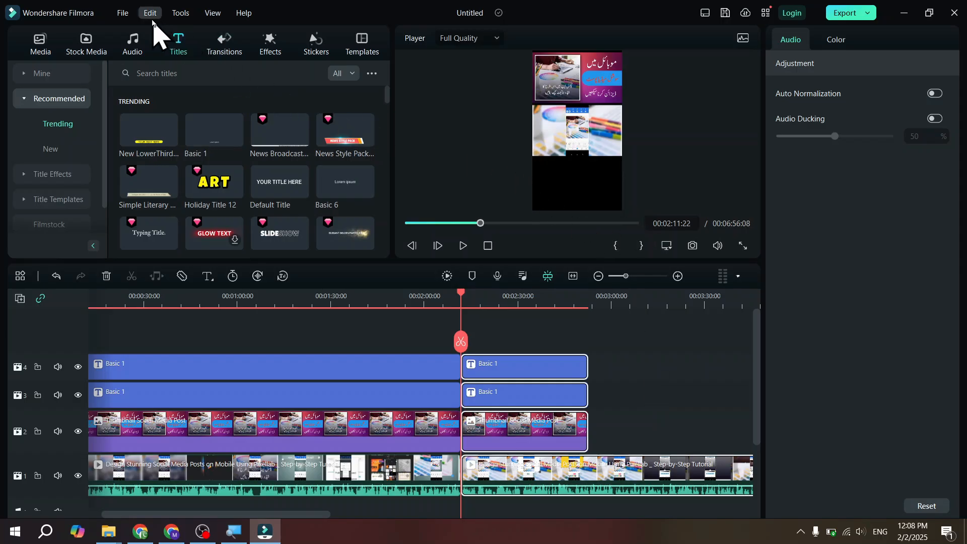
Step: Start saving the project and browse to the Filmora Projects folder on drive D as its location
click(123, 14)
mouse_move(183, 61)
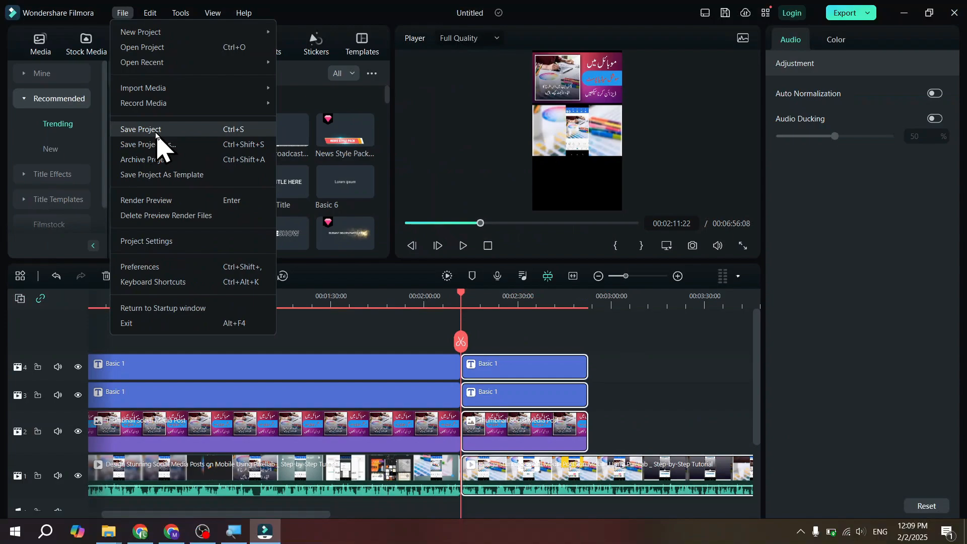
click(156, 132)
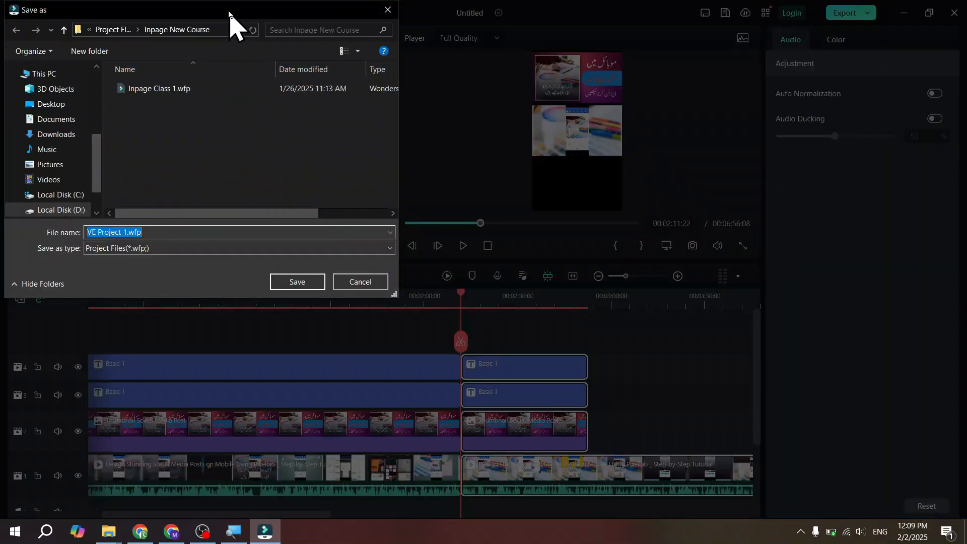
drag(230, 13, 421, 96)
click(385, 211)
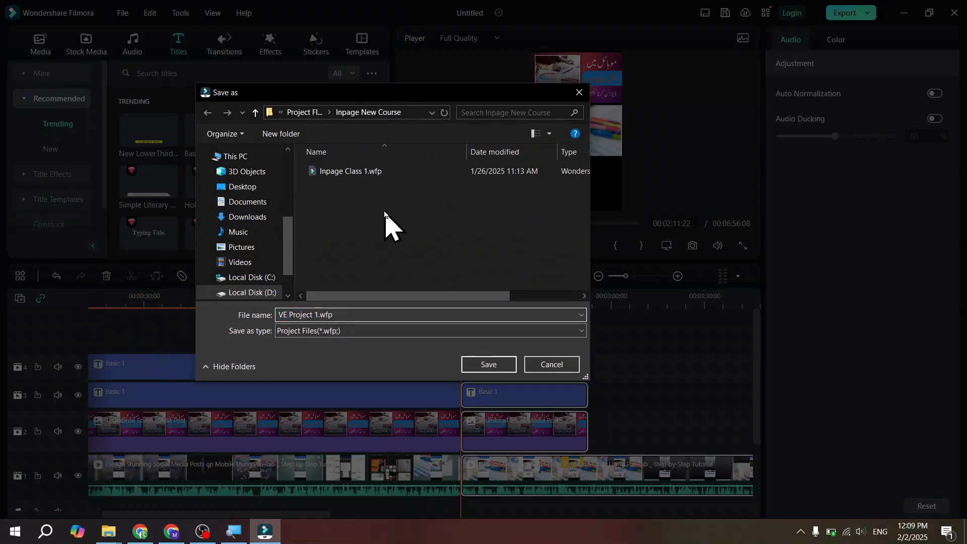
key(alt+Up)
key(alt+Up)
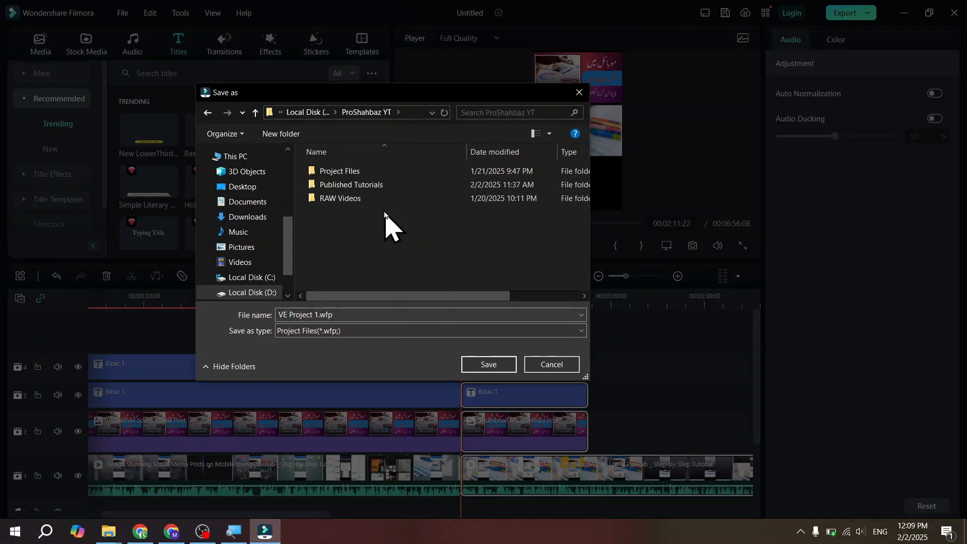
key(alt+Up)
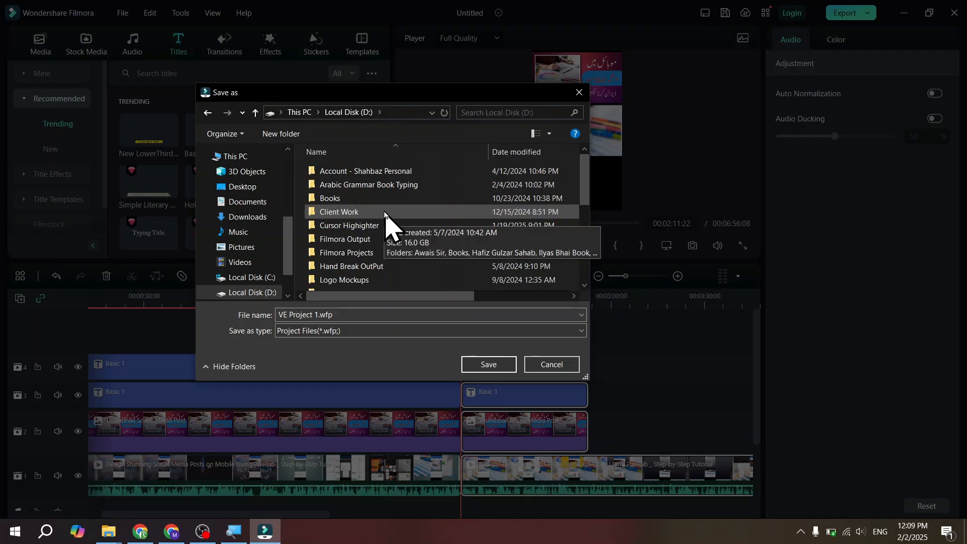
key(f)
key(f)
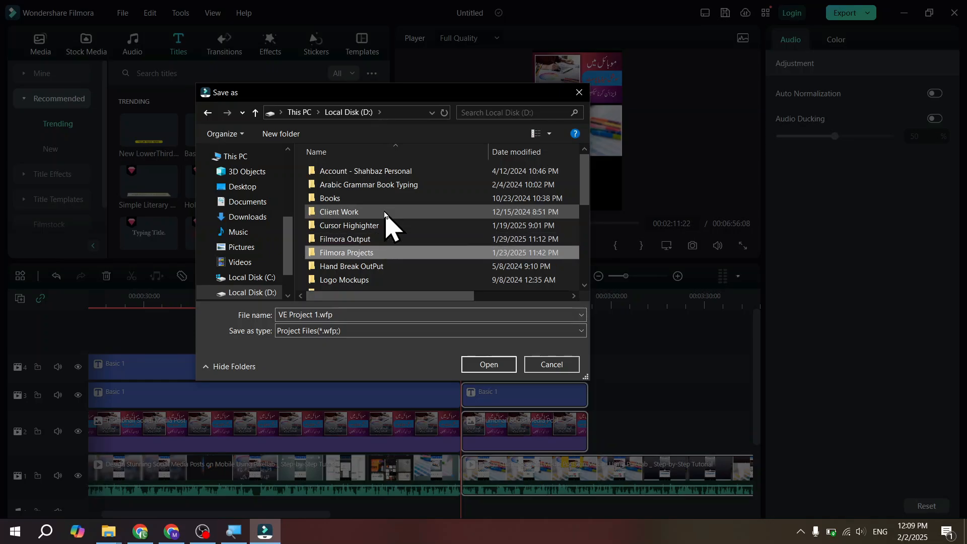
key(Return)
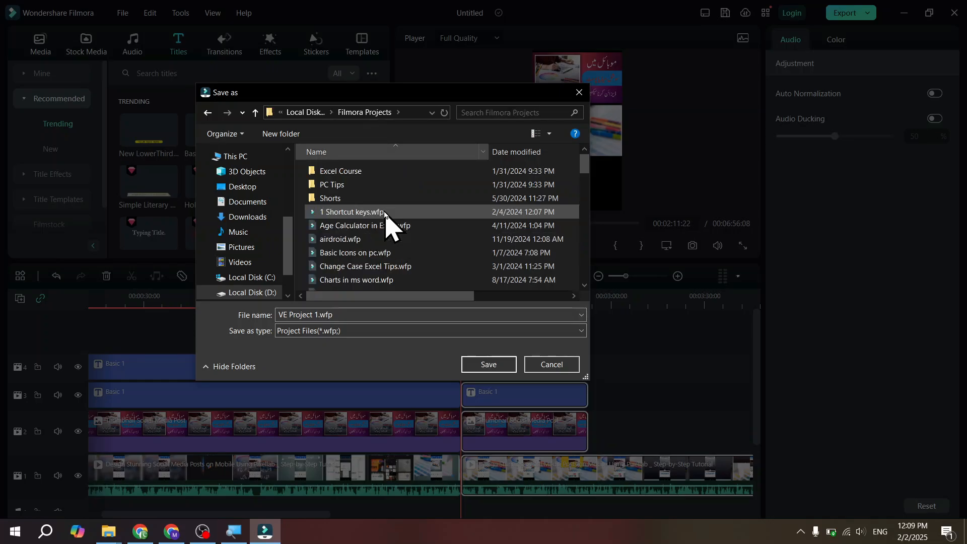
Step: Save the project under the file name "Social Media Shorts"
key(Tab)
text(Social)
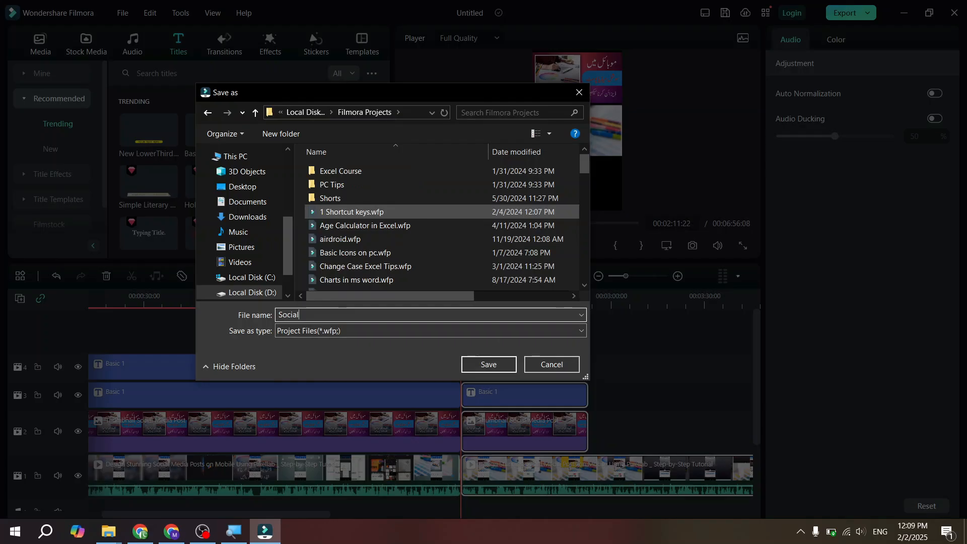
text( Modie)
key(ctrl+shift+Left)
text(Media Shorts)
key(Return)
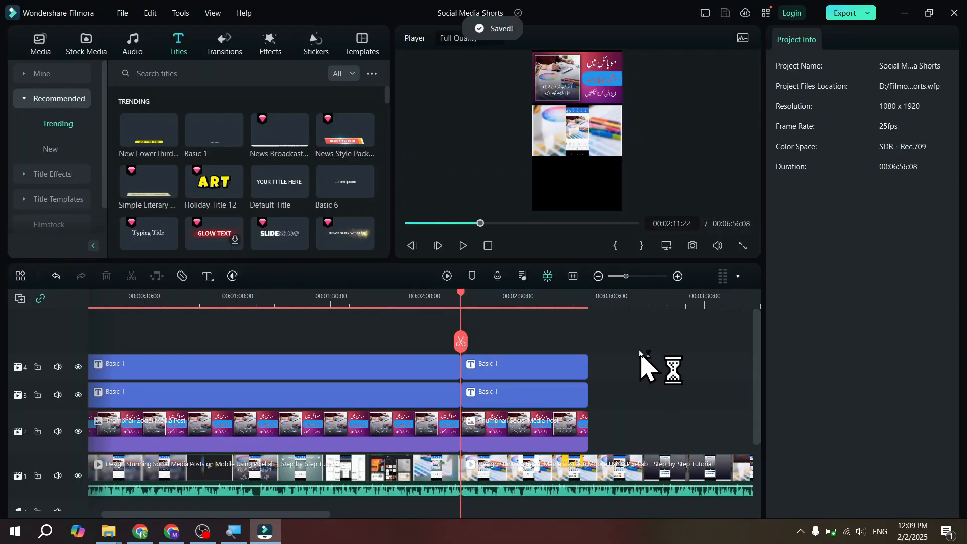
Step: Delete the title, thumbnail and video segments after the split on all tracks
drag(641, 334, 559, 496)
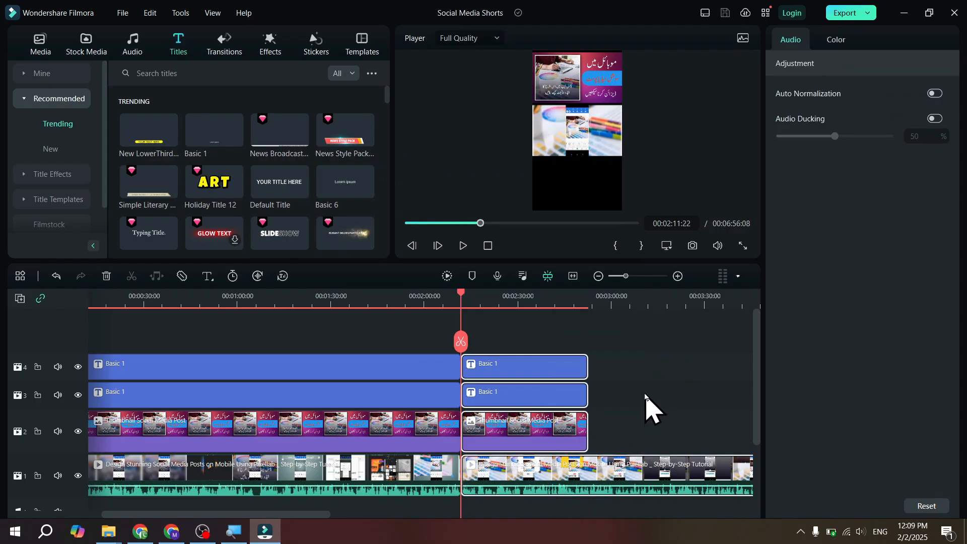
drag(647, 347, 556, 500)
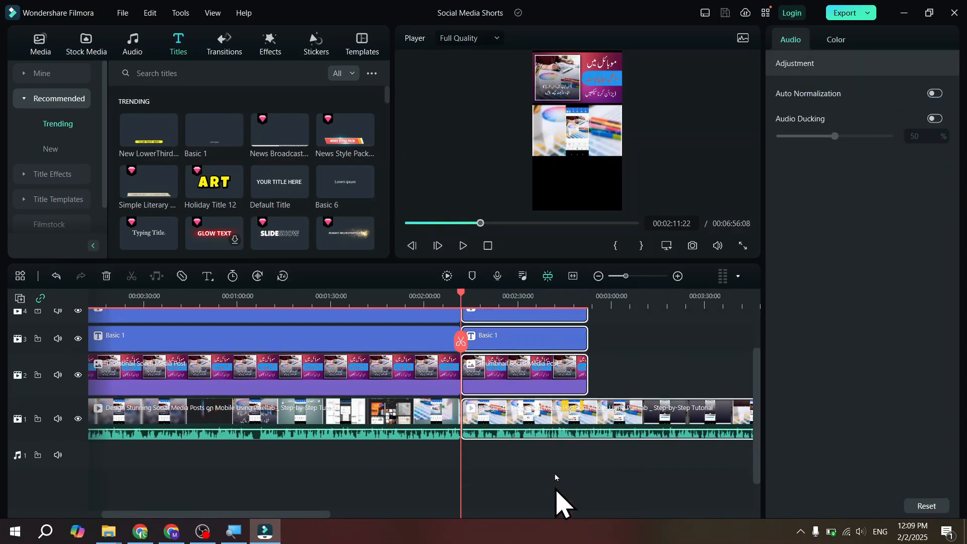
key(Delete)
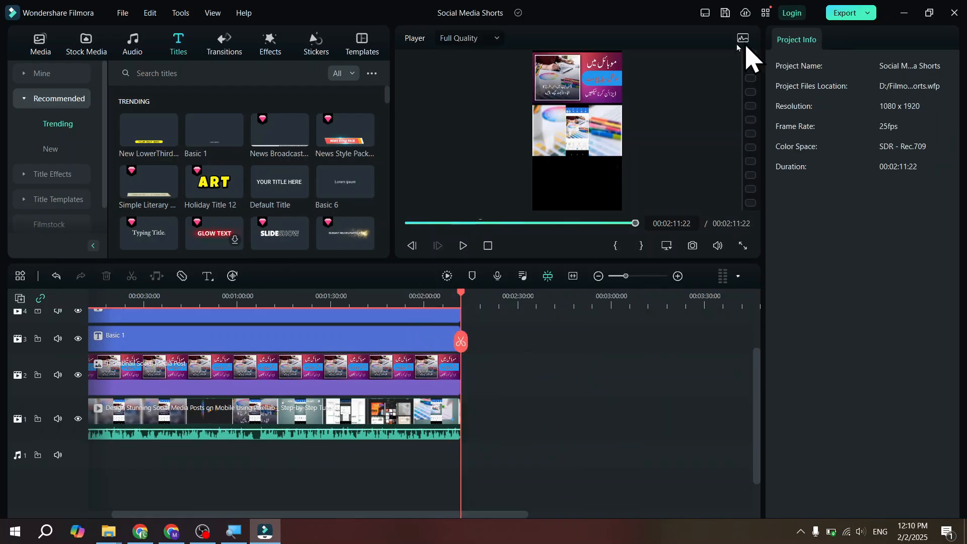
Step: Play back a passage near the end of the trimmed short to check it
click(400, 296)
key(space)
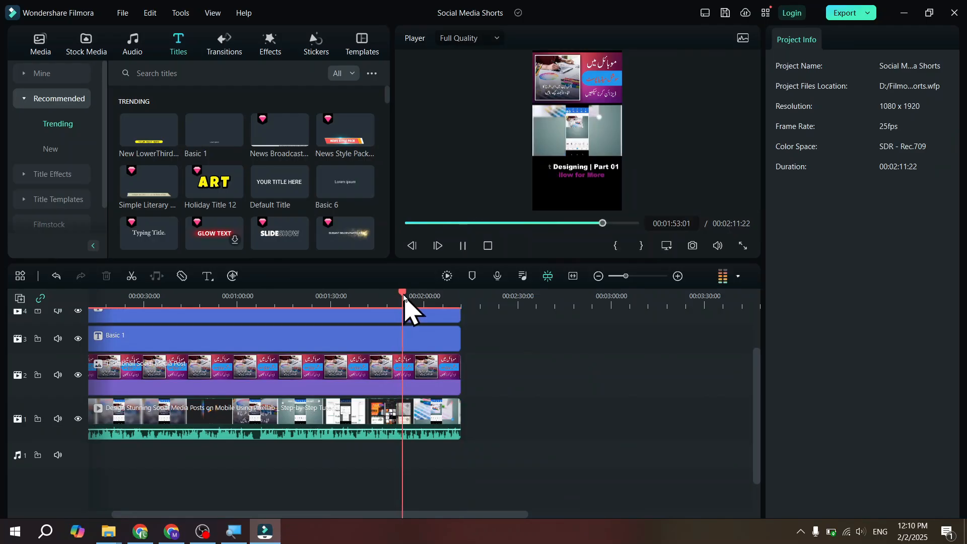
key(space)
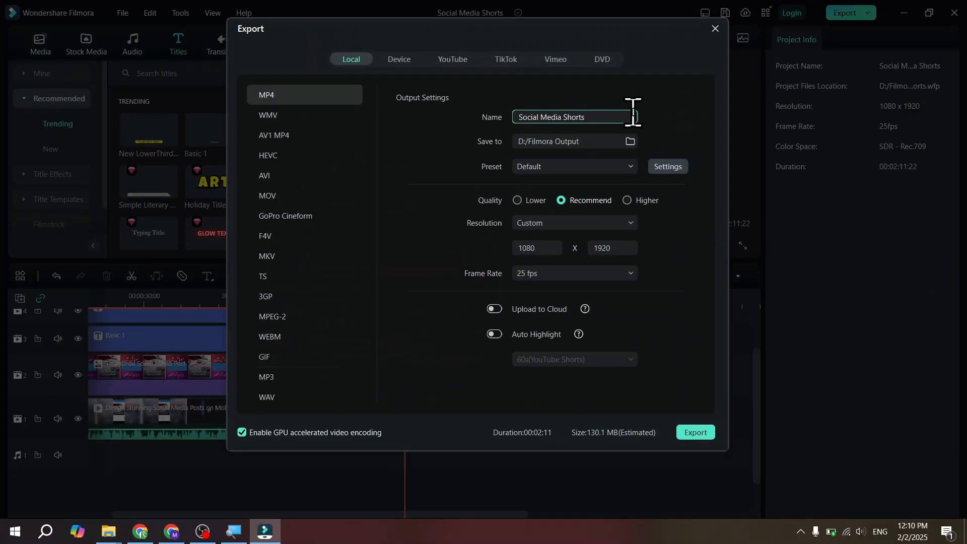
Step: Export the short as an MP4 named "Social Media Shorts part 1" to the Filmora Output folder
drag(624, 114, 485, 119)
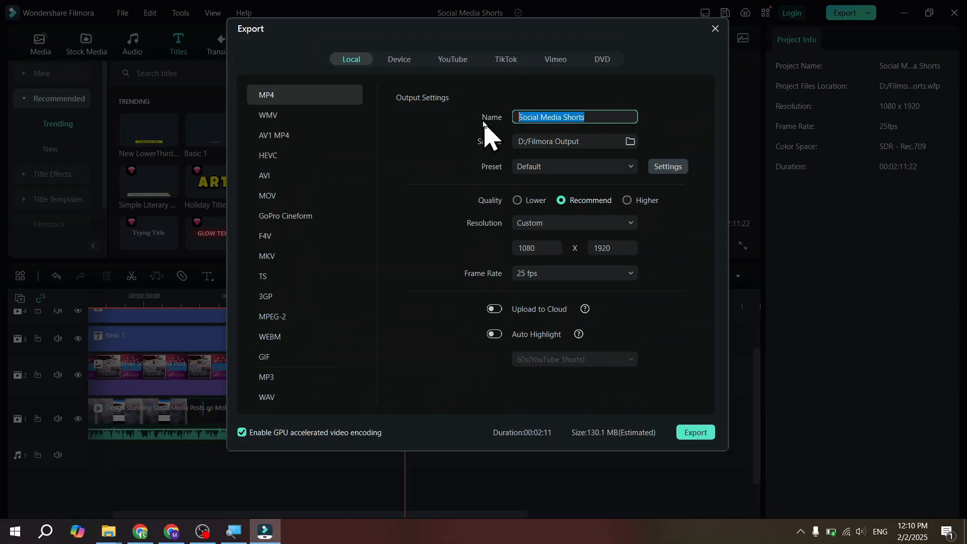
key(Right)
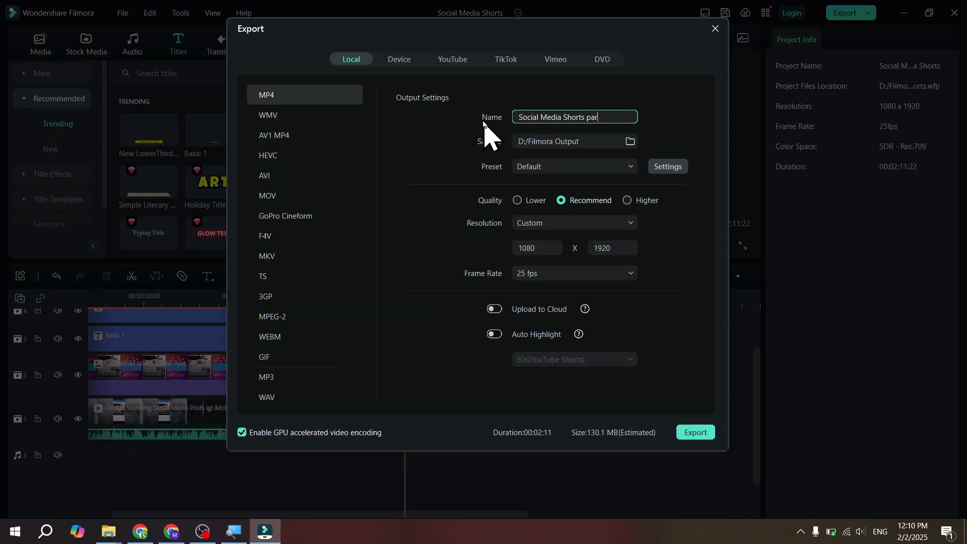
click(695, 433)
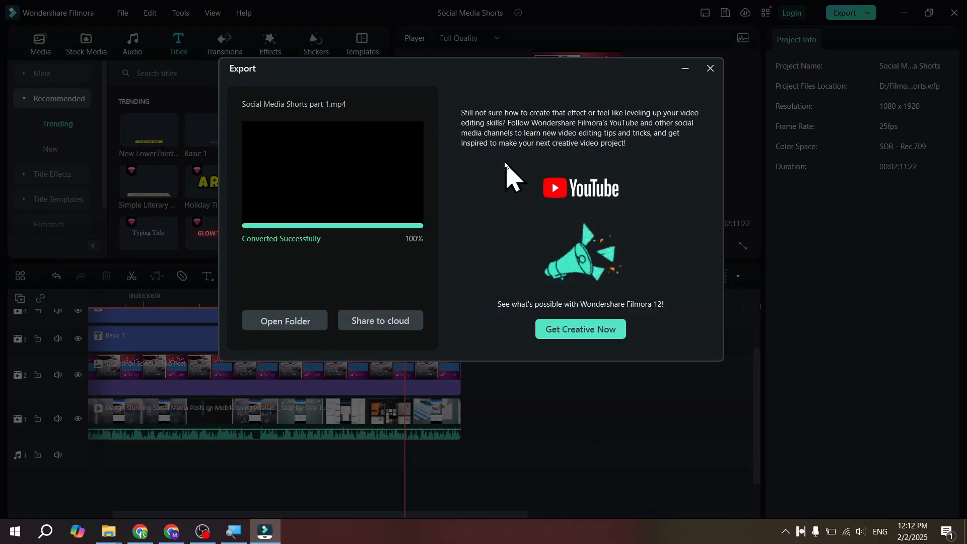
Step: Cut the exported "Social Media Shorts part 1.mp4" in the Filmora Output folder and switch to the Social Media Post folder in File Explorer
click(278, 325)
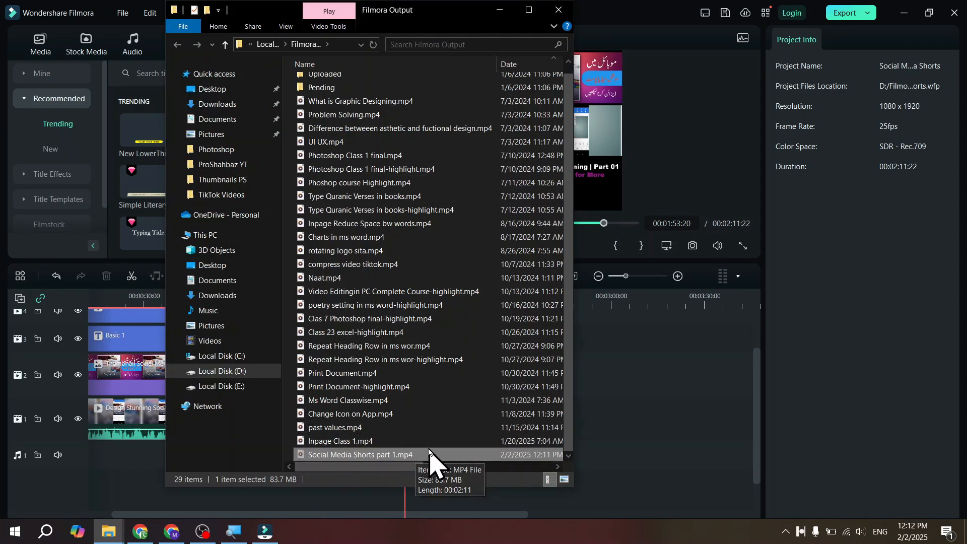
key(alt+F4)
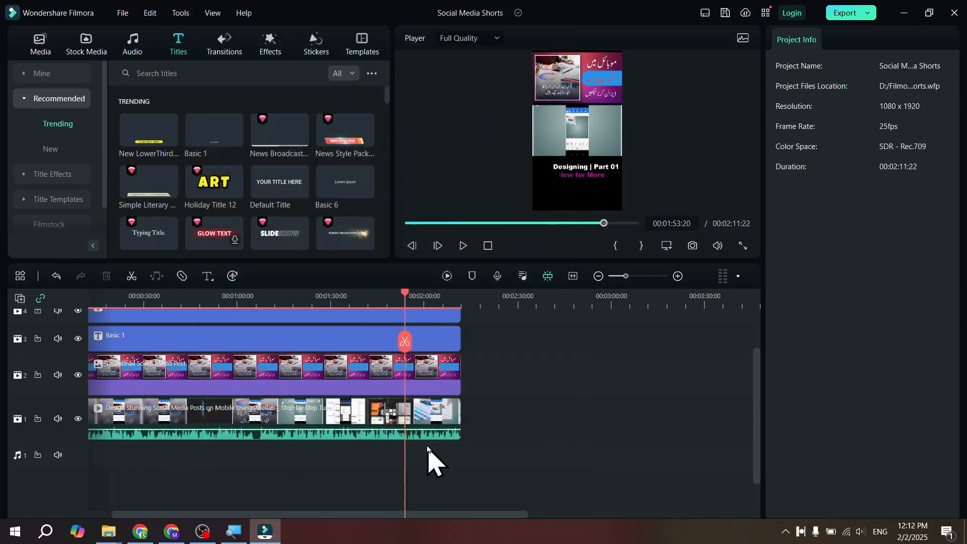
key(alt+Tab)
key(alt+Tab)
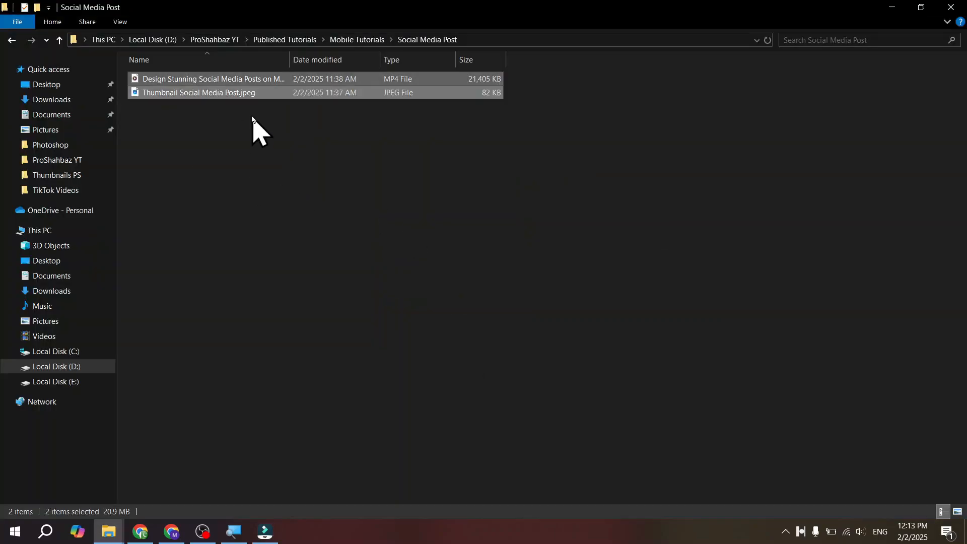
Step: Create a folder named "Shorts" inside Social Media Post and paste the exported part 1 video into it
right_click(361, 167)
mouse_move(473, 322)
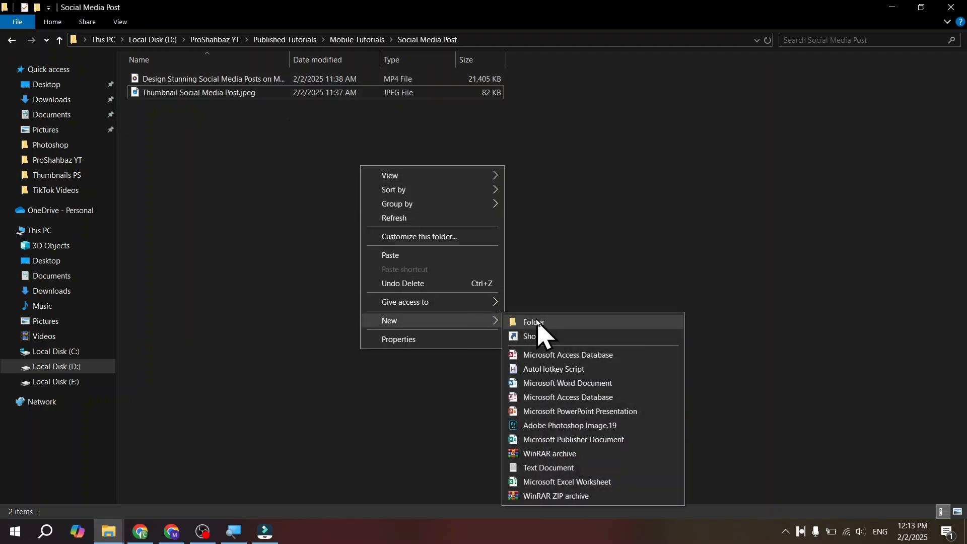
click(537, 323)
text(Shorts)
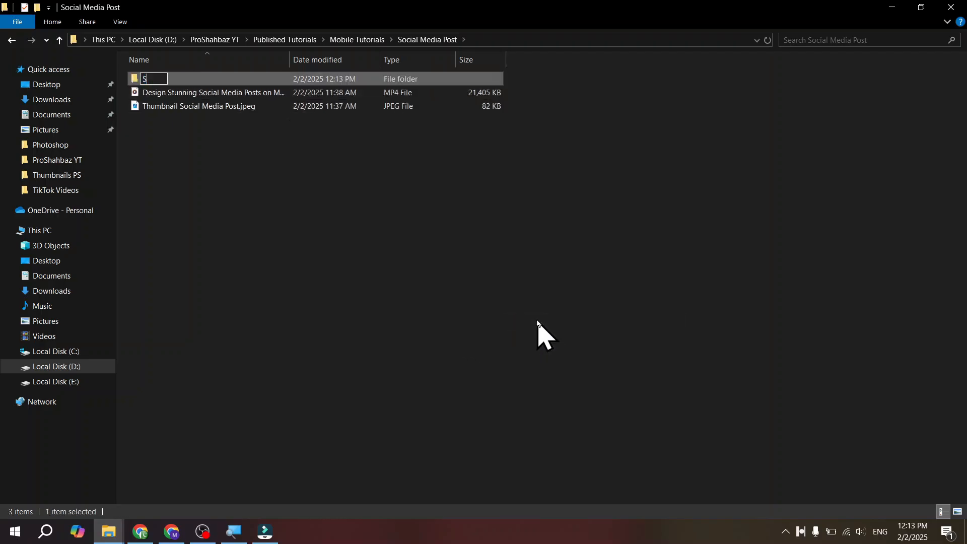
key(Return)
key(Return)
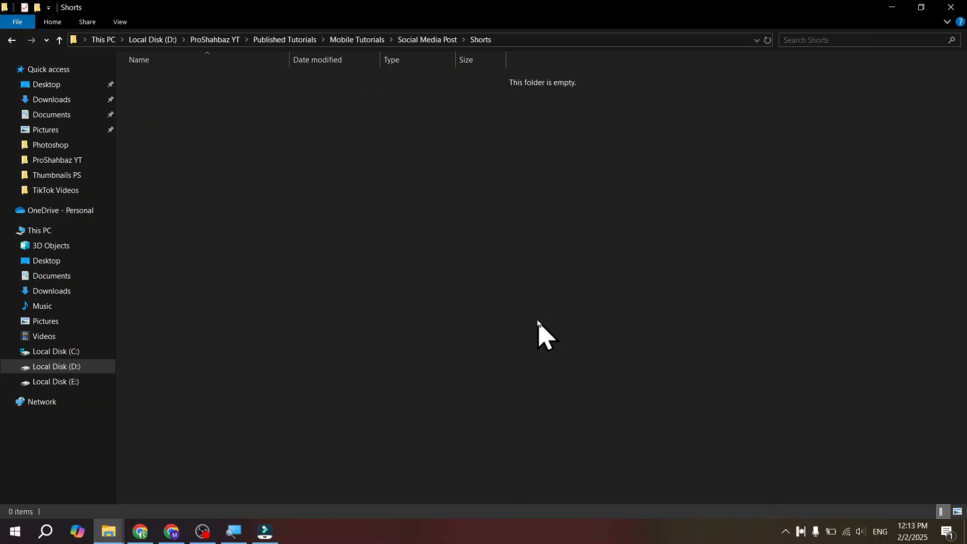
key(ctrl+v)
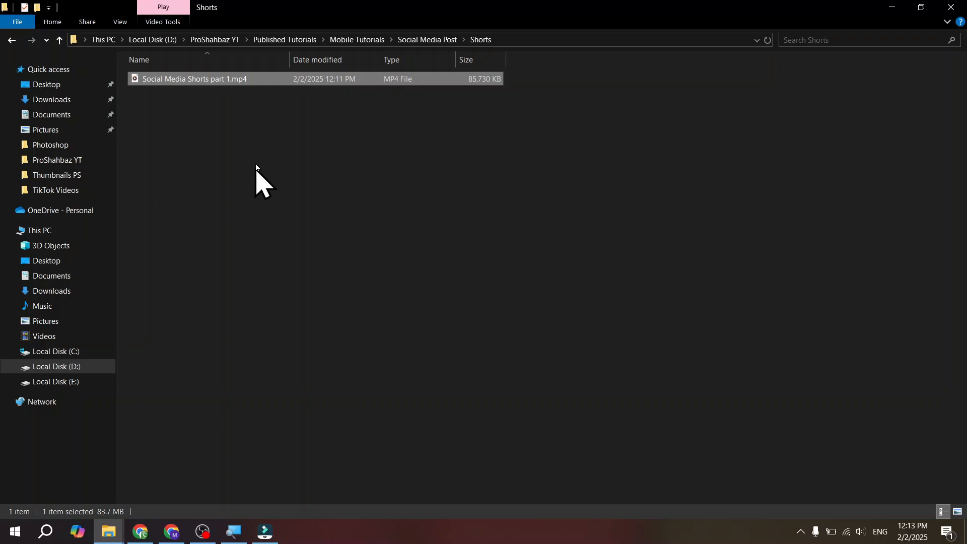
Step: Switch back to Filmora, save the project and undo the deletion of the segments after the split
key(alt+Tab)
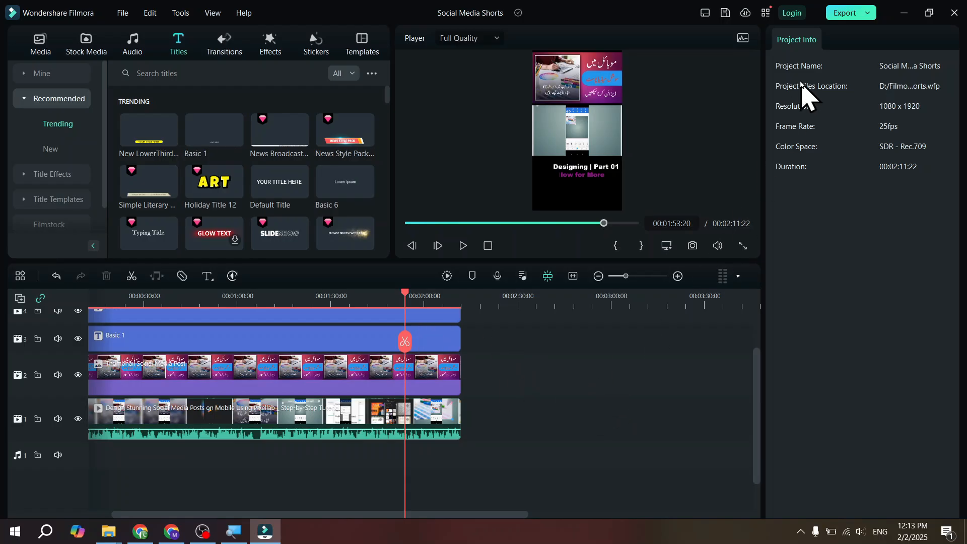
key(ctrl+s)
key(ctrl+z)
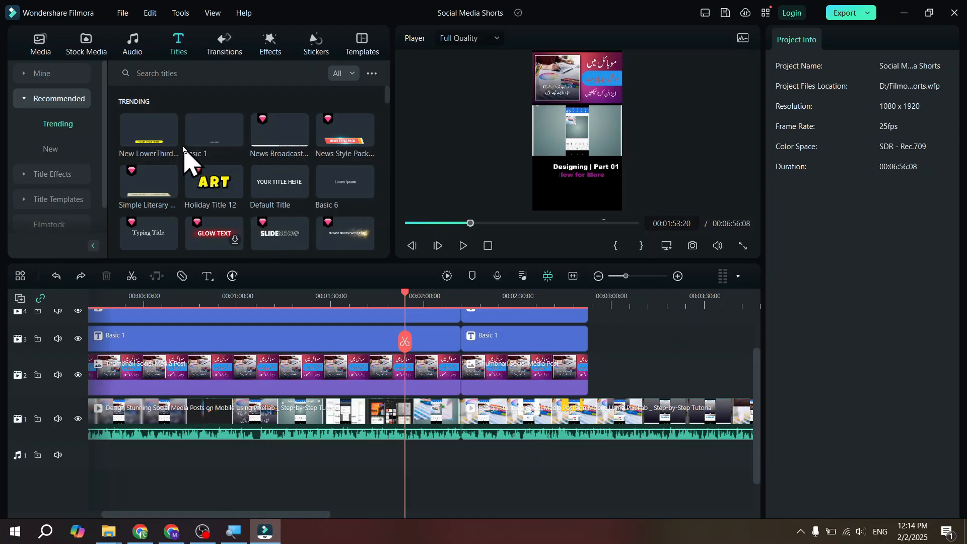
click(150, 14)
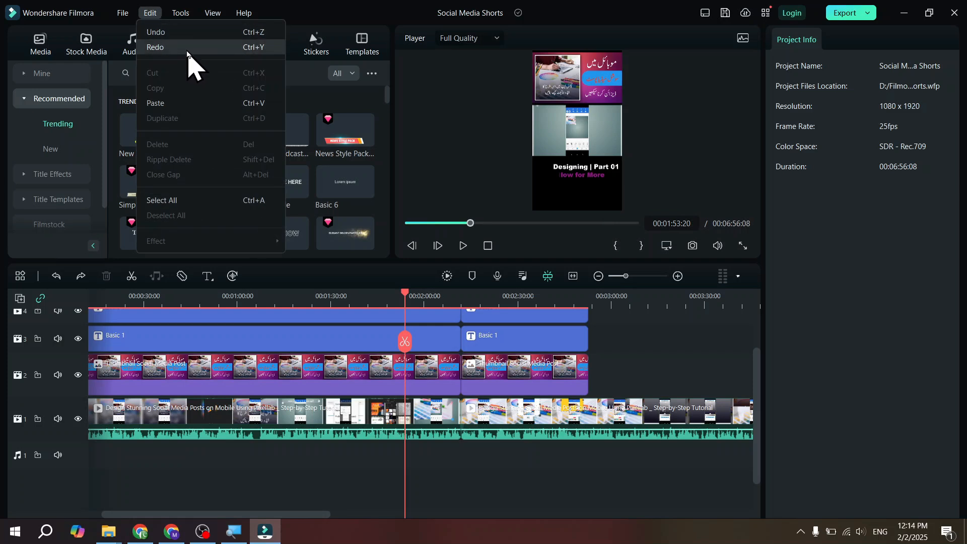
click(585, 308)
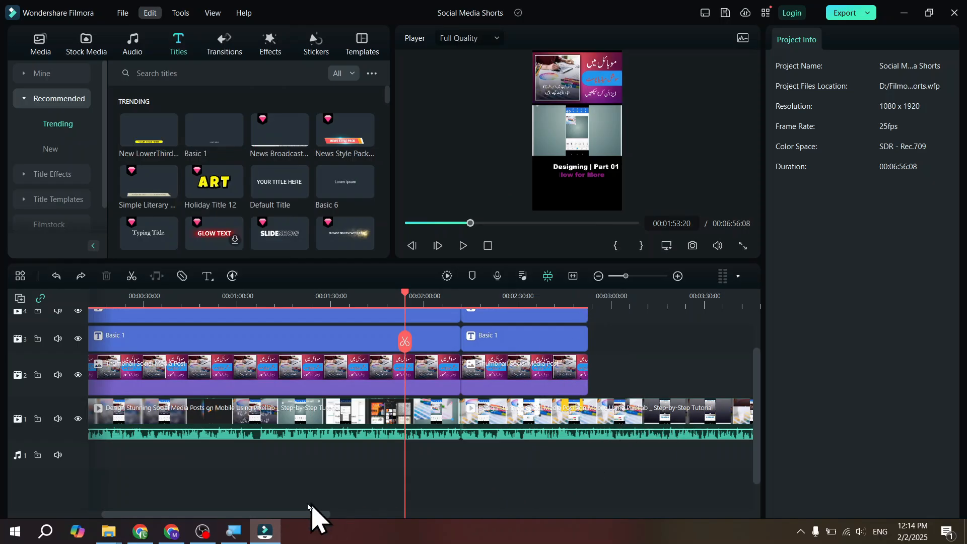
Step: Delete the title and thumbnail segments after the split and the video segment before it, keeping the remaining footage for part two
mouse_move(283, 515)
mouse_down()
mouse_move(568, 513)
mouse_move(283, 507)
mouse_move(270, 516)
mouse_up()
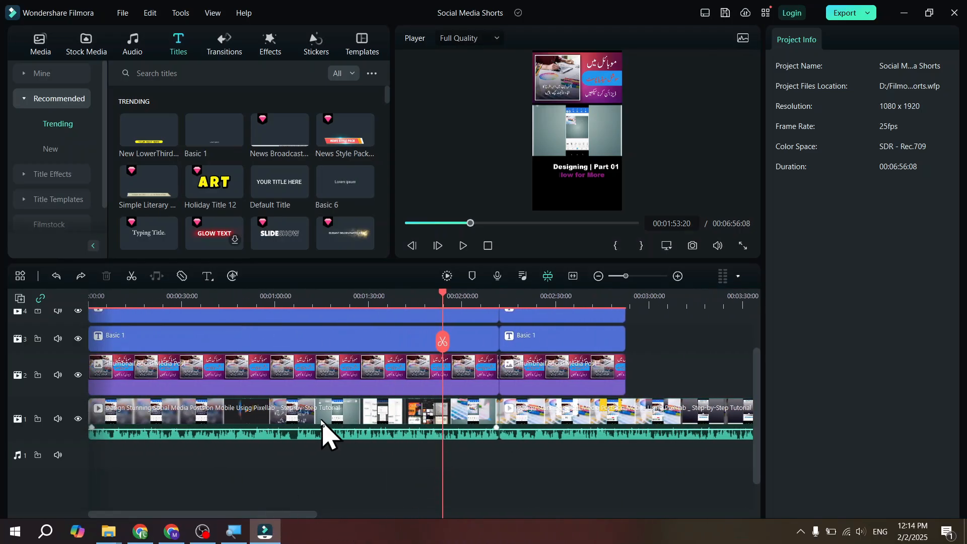
click(292, 422)
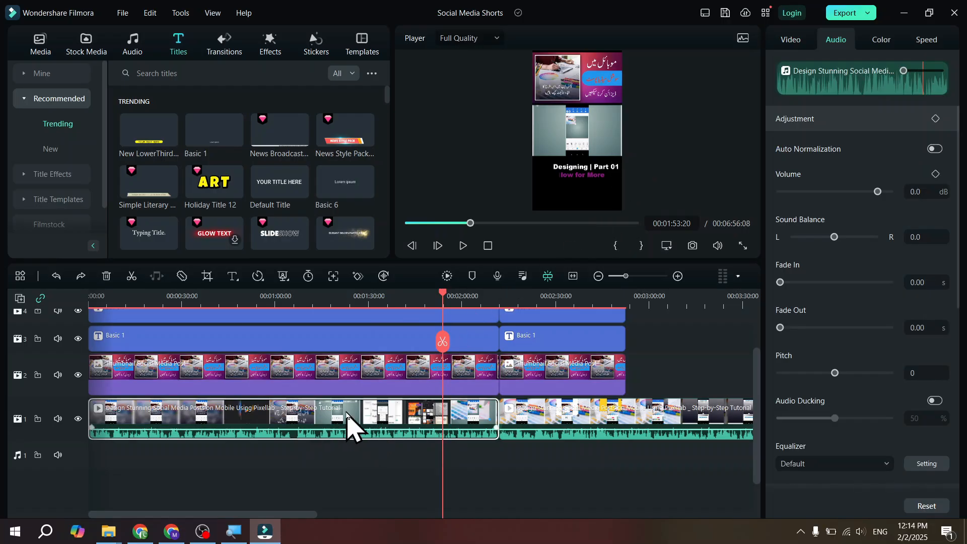
click(464, 478)
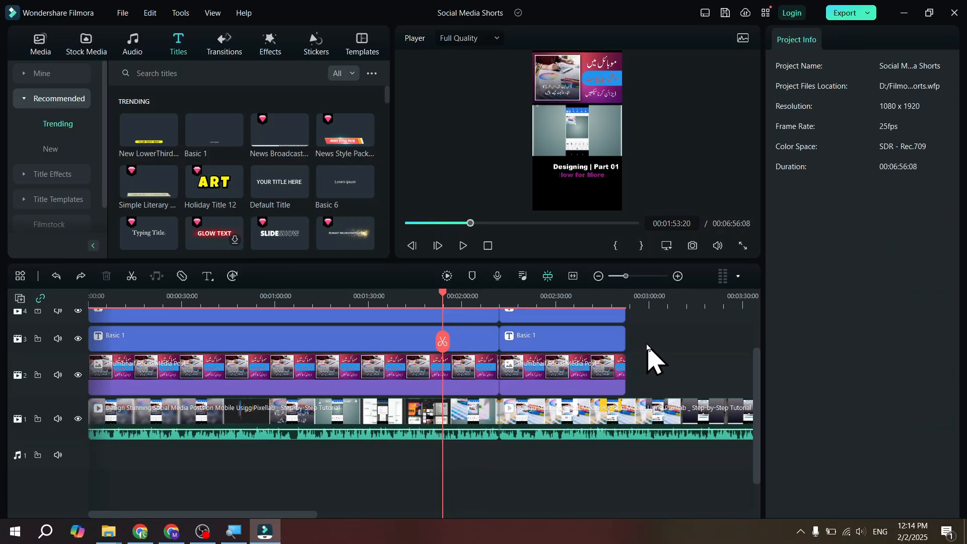
scroll(661, 352, up, 2)
drag(659, 342, 597, 447)
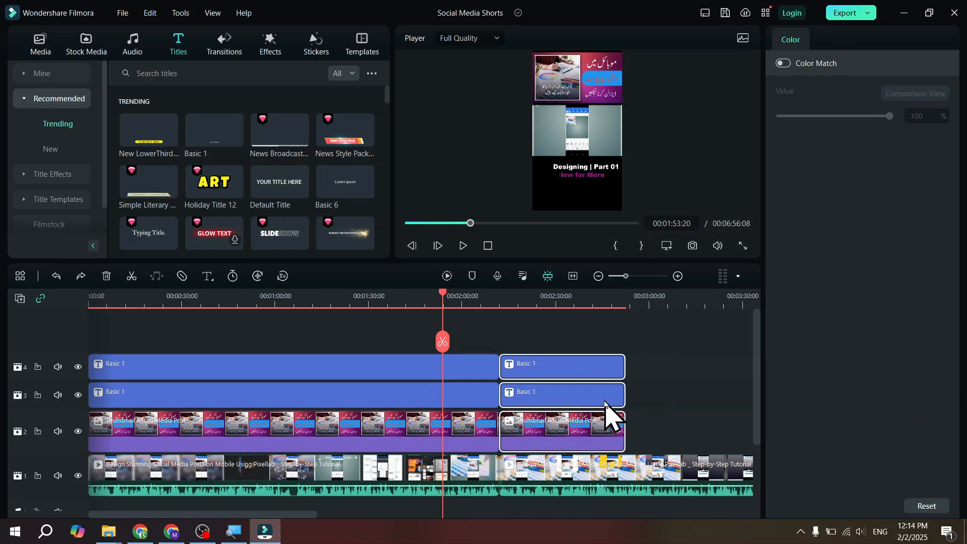
key(Delete)
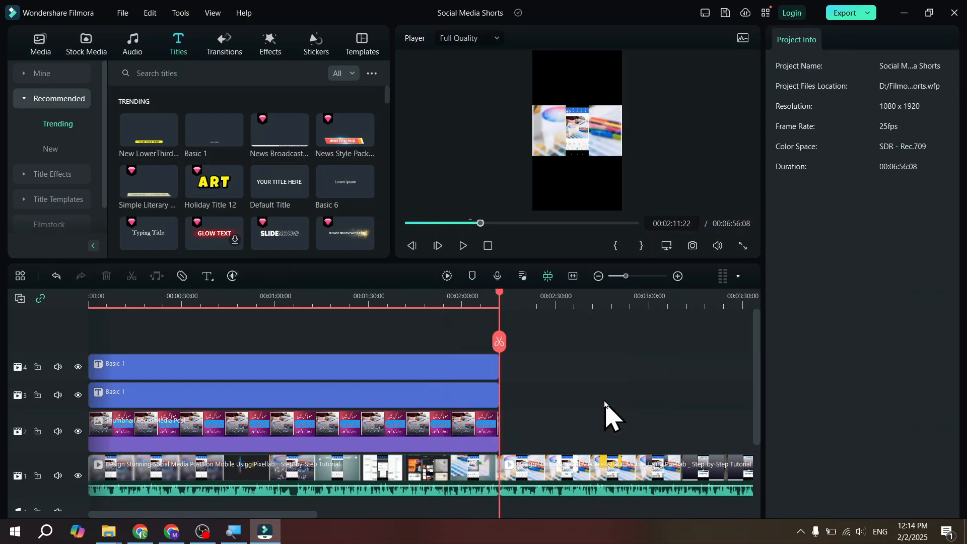
click(458, 480)
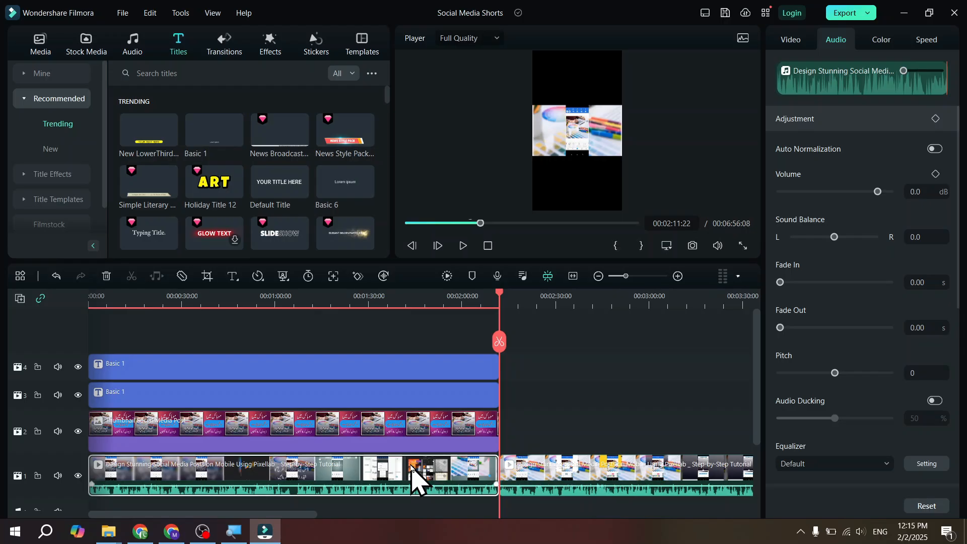
key(Delete)
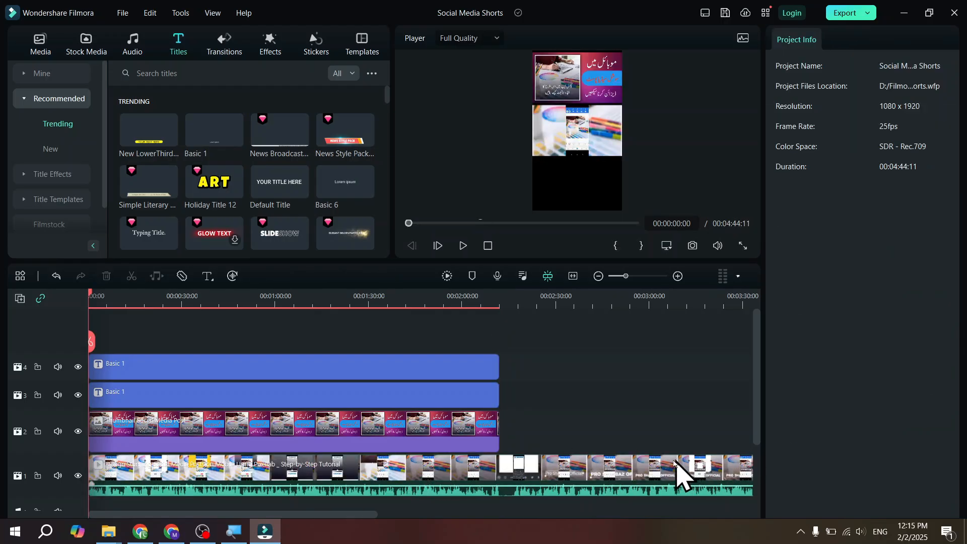
Step: Select the remaining video clip and play back the first seconds of the timeline to check the new part
click(606, 460)
mouse_move(606, 460)
mouse_down()
mouse_move(658, 455)
mouse_move(589, 459)
mouse_up()
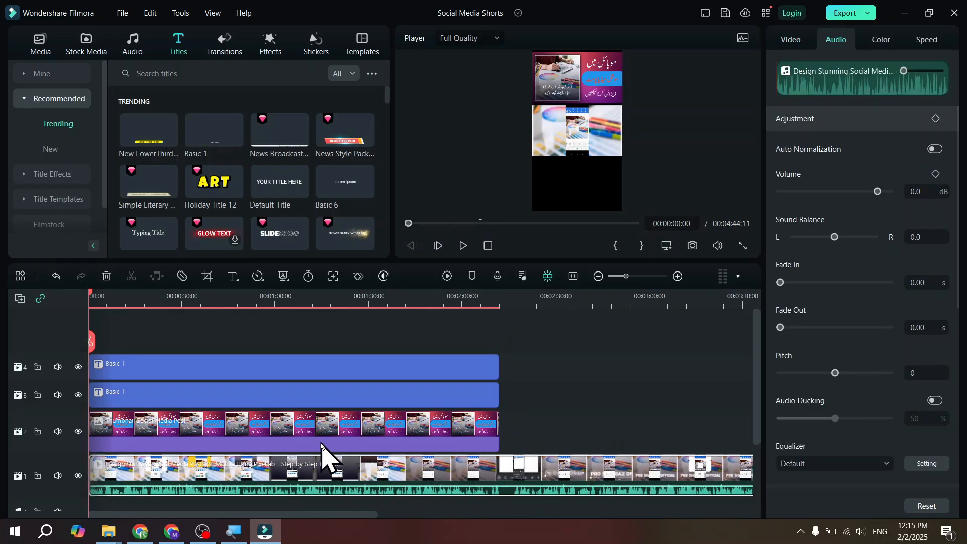
key(space)
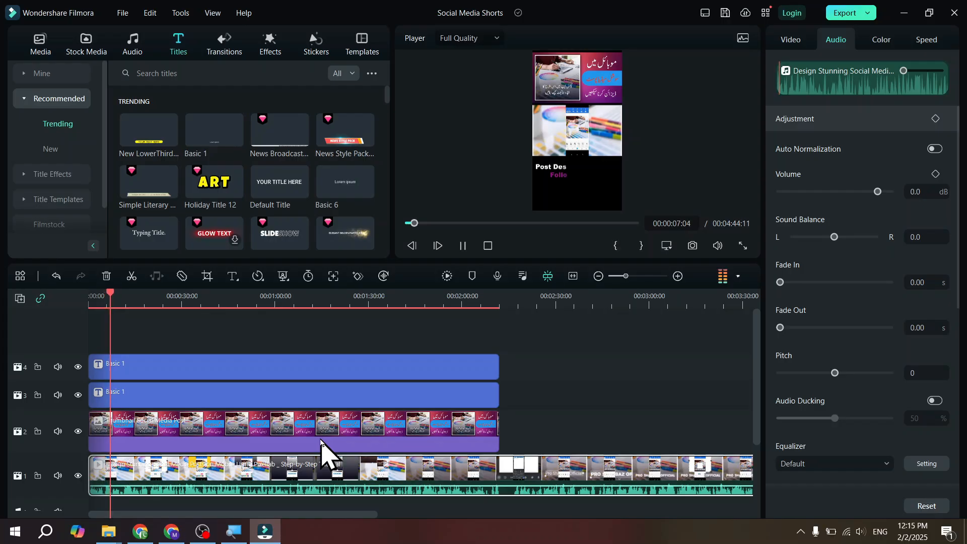
key(space)
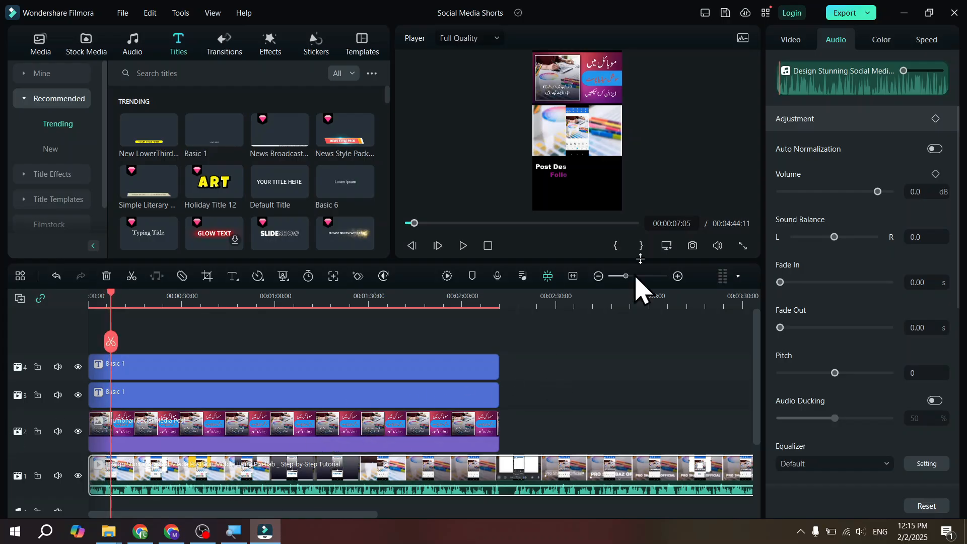
Step: Change the white title's text to "Post Designing | Part 02", with the playhead near two minutes
click(461, 302)
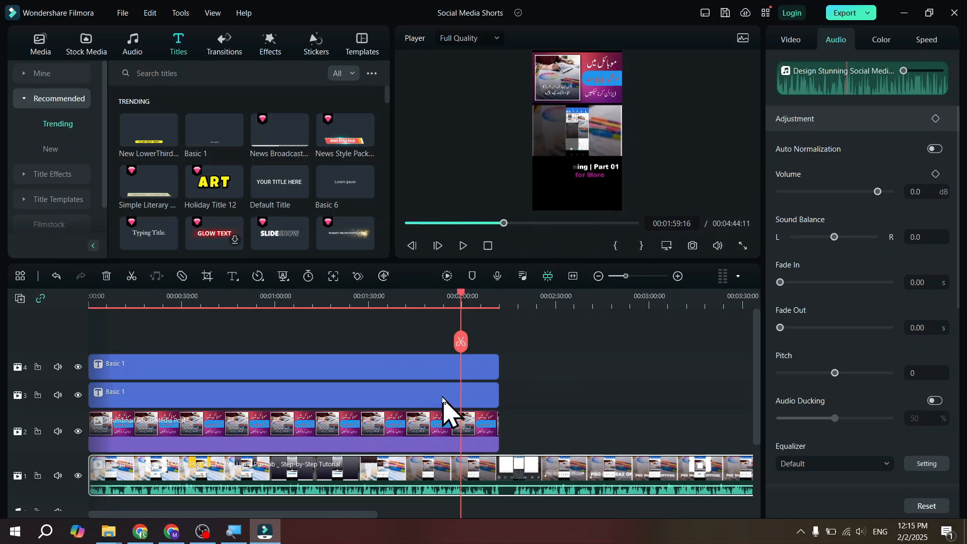
click(611, 172)
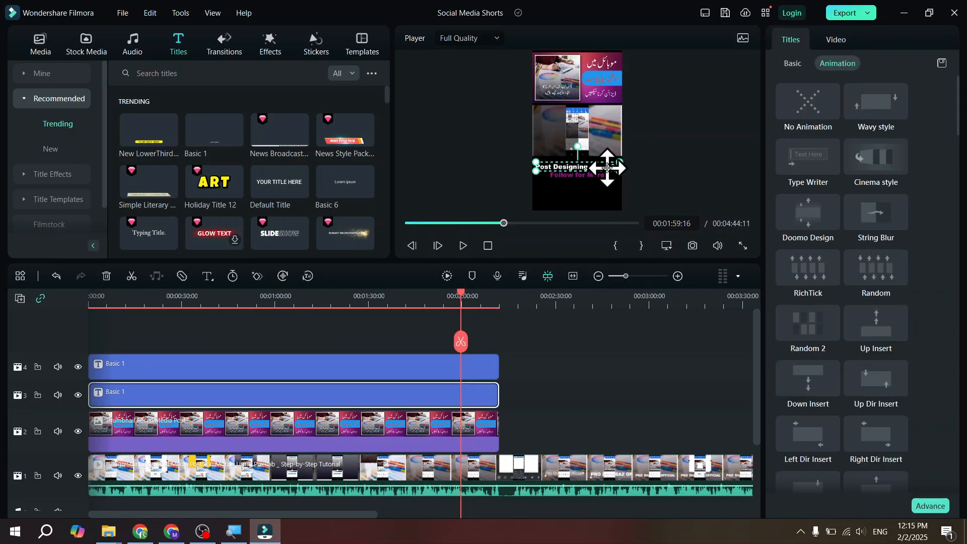
click(793, 64)
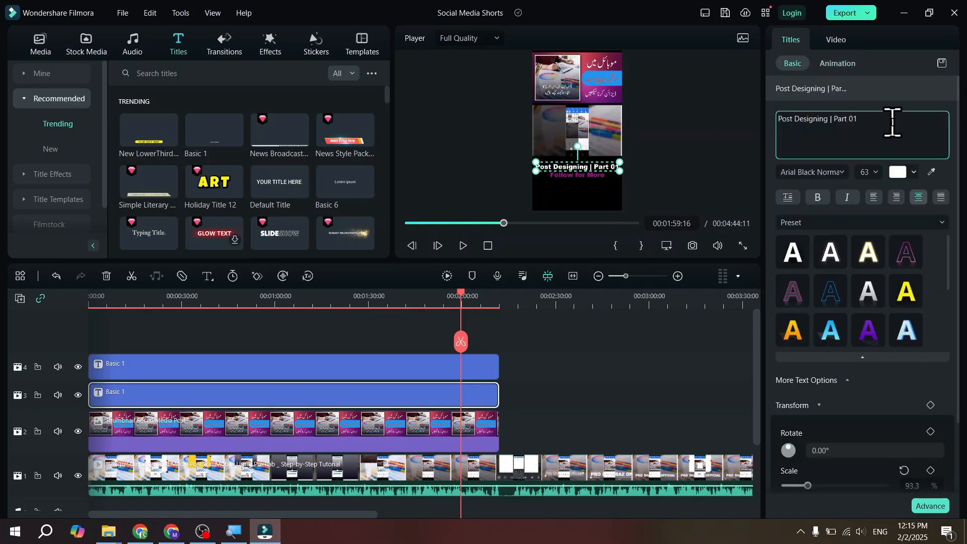
key(BackSpace)
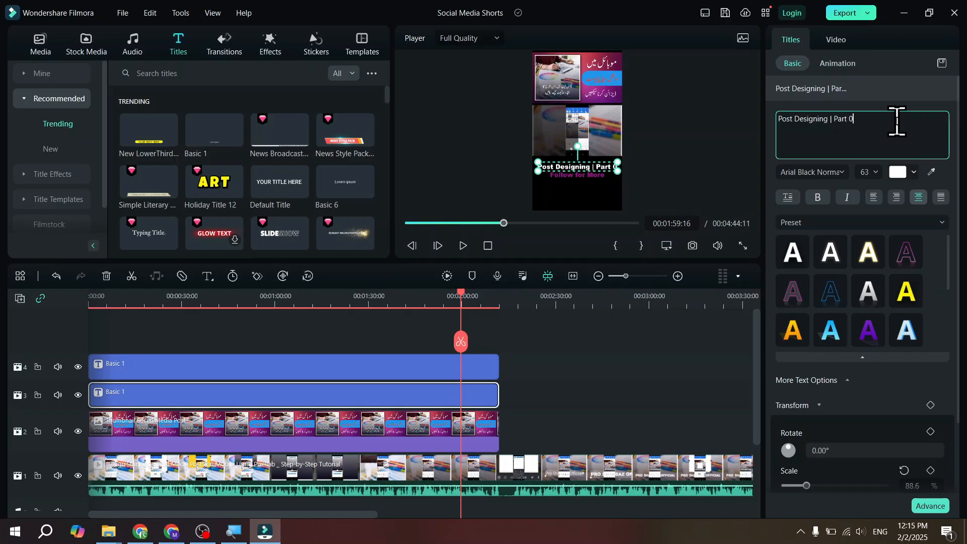
text(2)
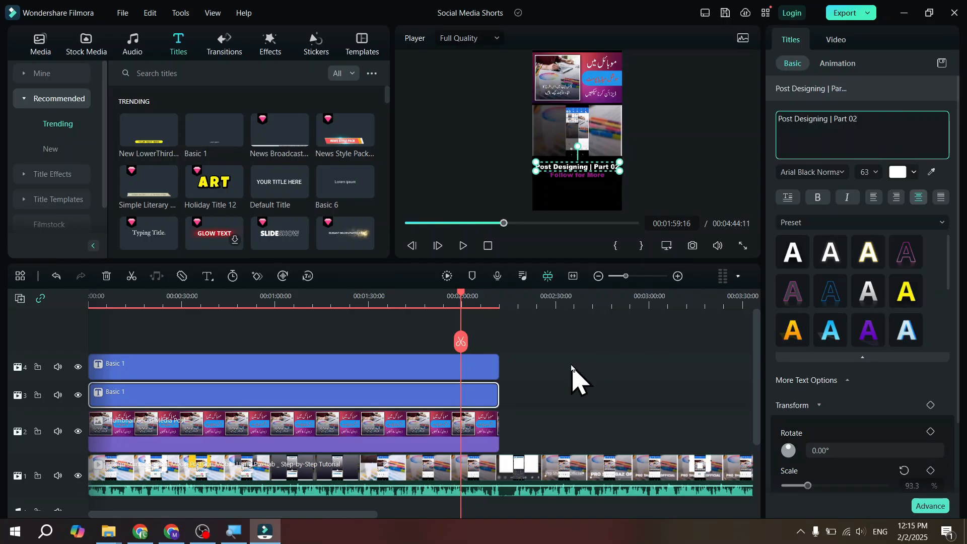
click(572, 378)
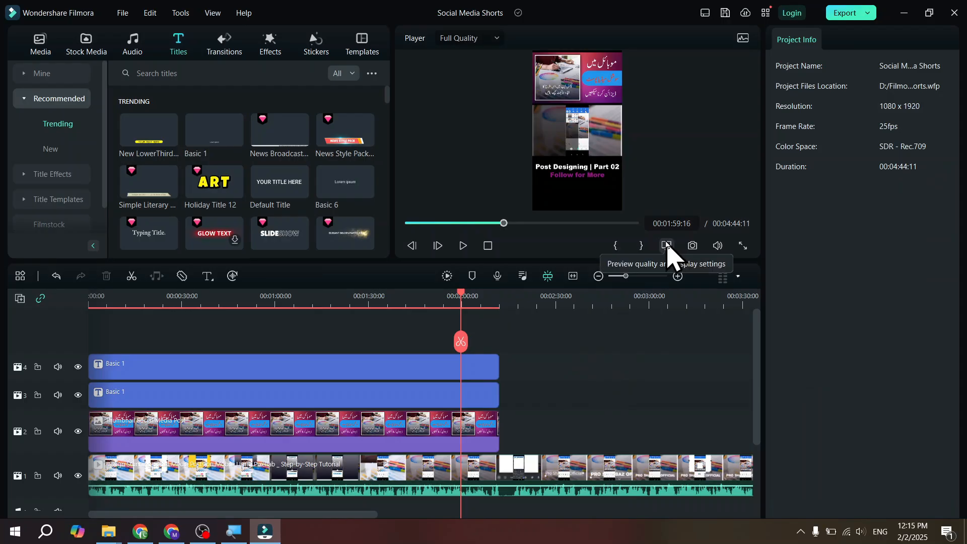
Step: Play on to 00:02:08:15, split all tracks there and delete everything after the split
key(space)
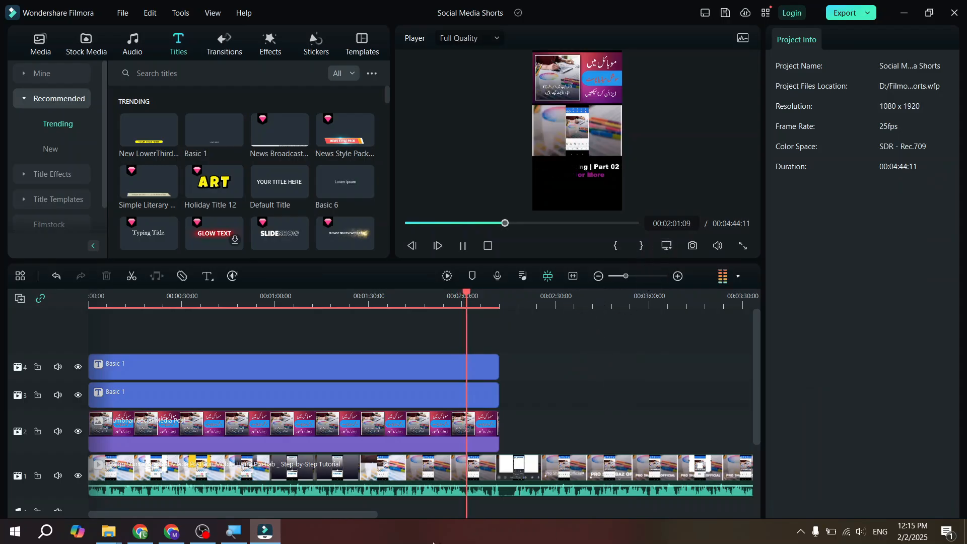
drag(360, 514, 387, 519)
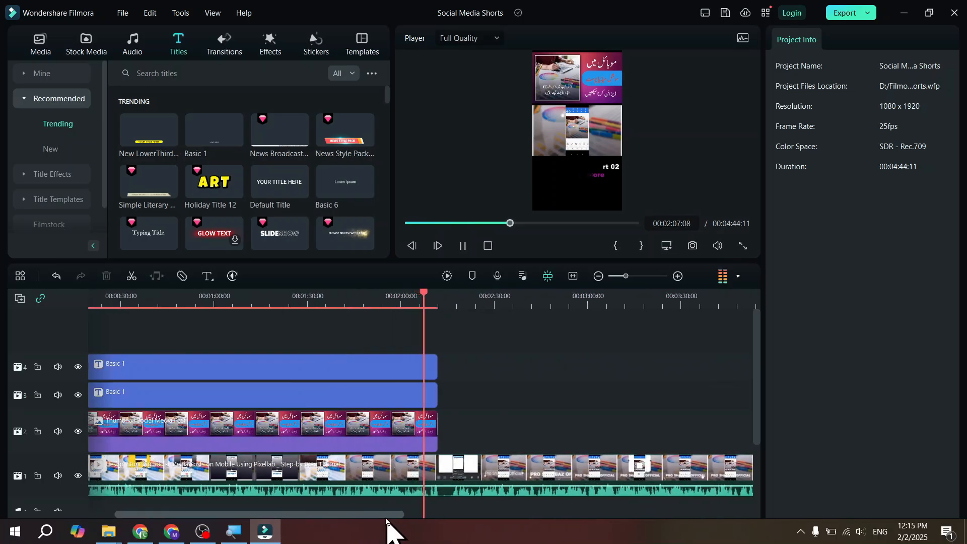
key(space)
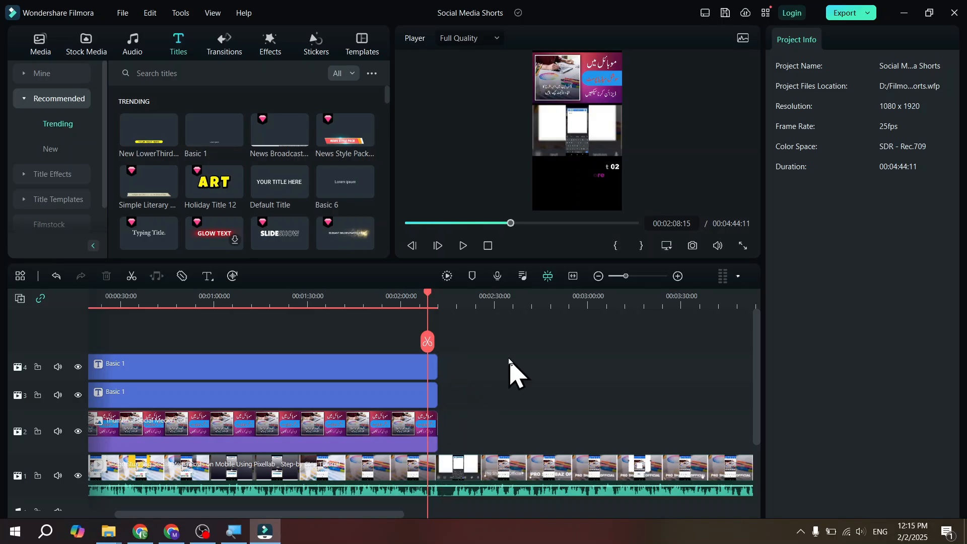
click(427, 342)
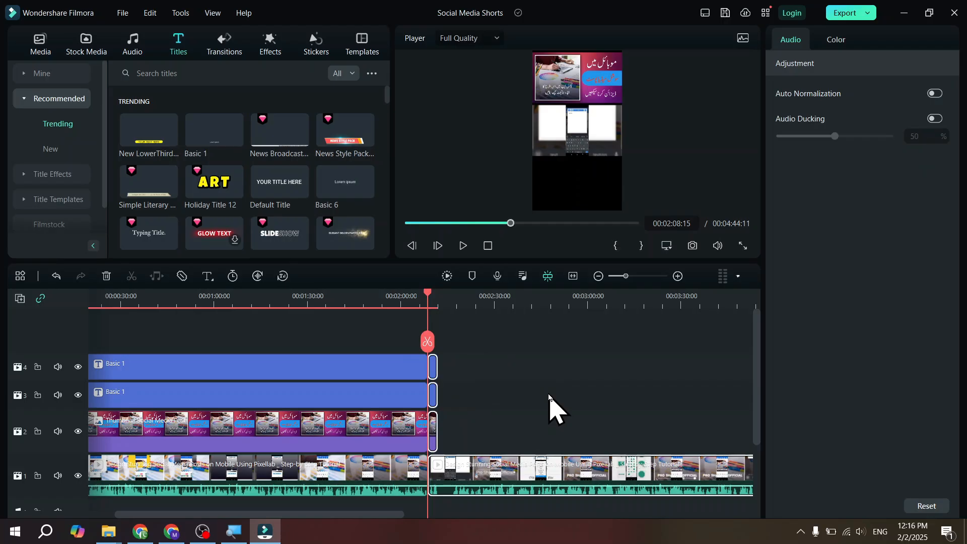
key(Delete)
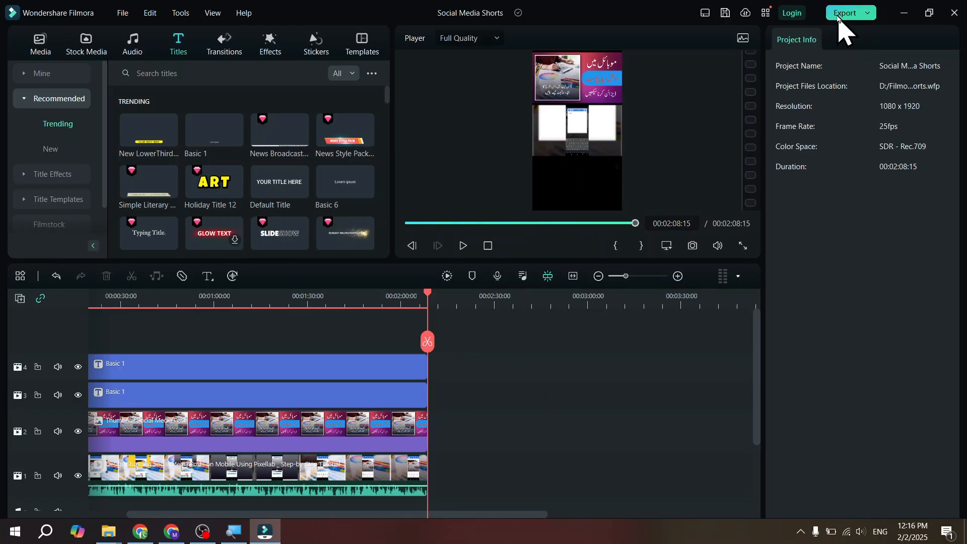
Step: Export the short as an MP4 named "Social Media Shorts part 2" to the Filmora Output folder and open that folder
click(867, 14)
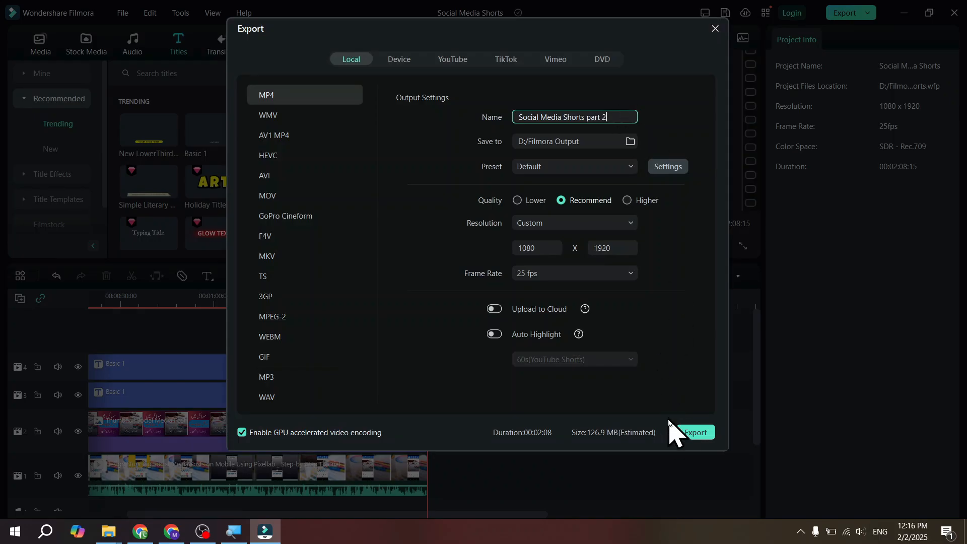
click(683, 432)
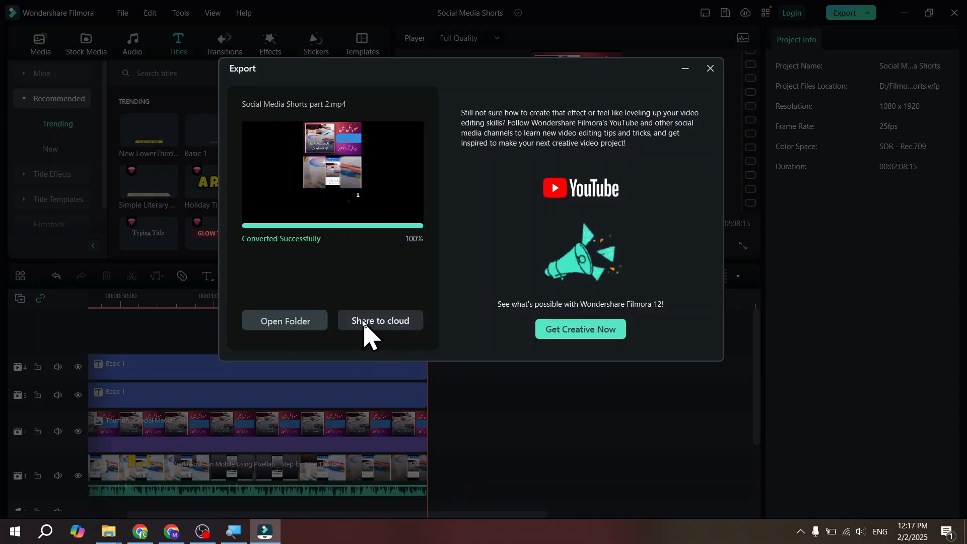
click(312, 323)
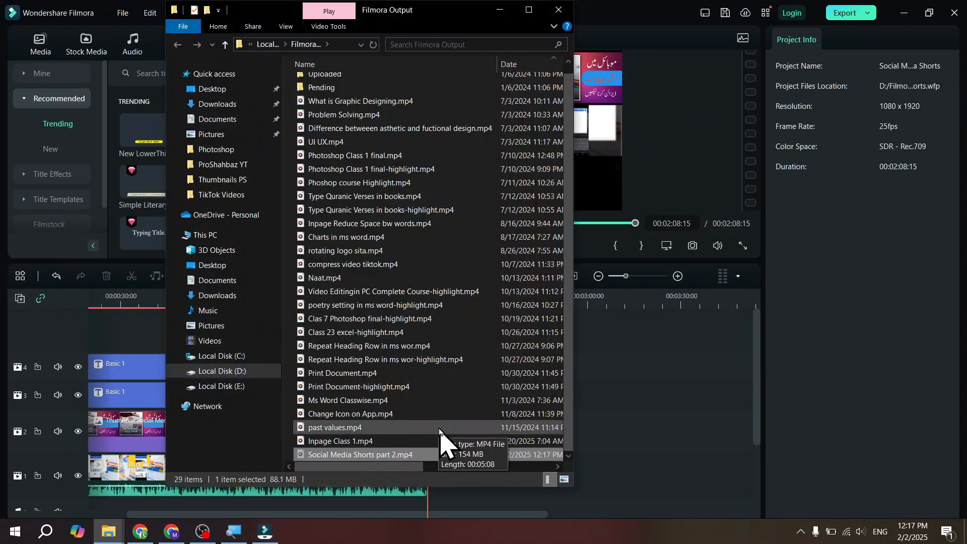
Step: Close the output folder, paste "Social Media Shorts part 2.mp4" into the Shorts folder and return to Filmora
key(alt+F4)
key(alt+Tab)
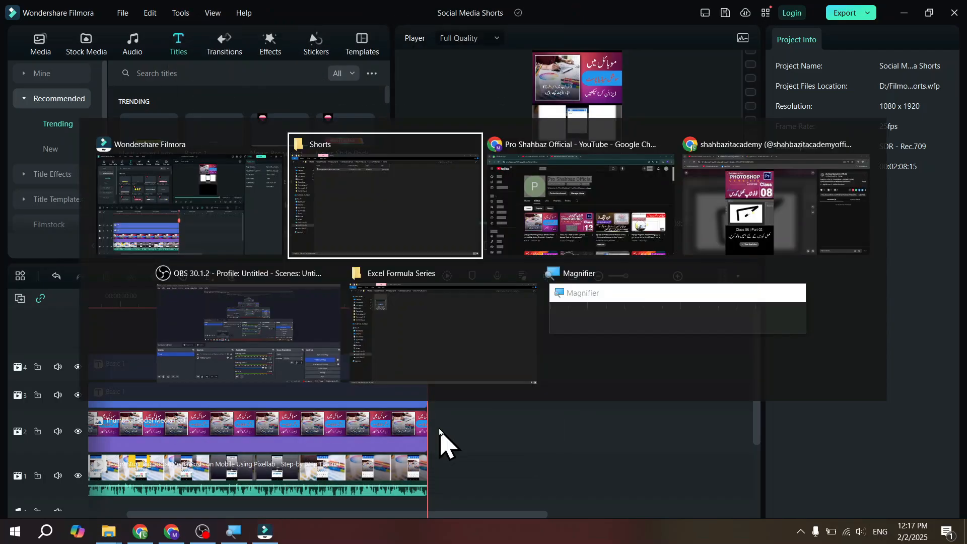
right_click(354, 221)
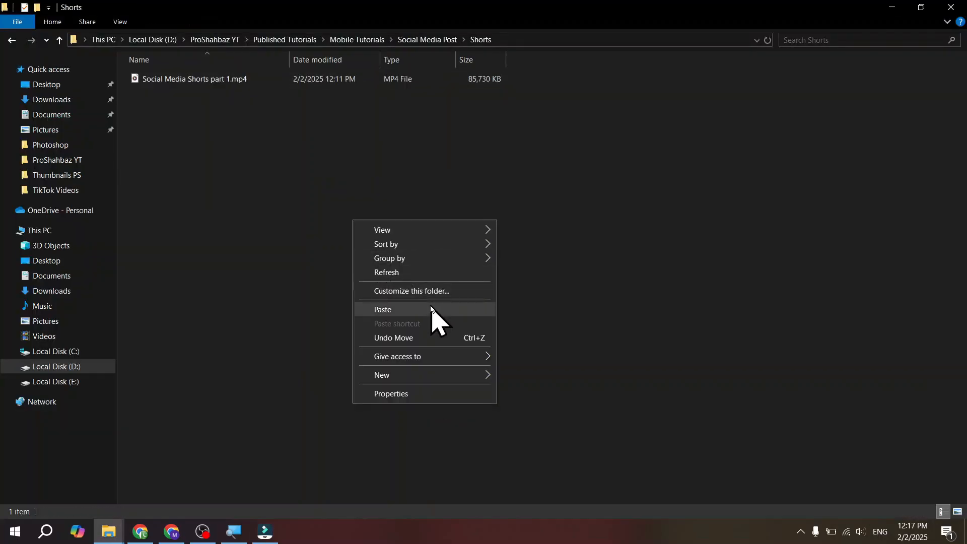
click(431, 309)
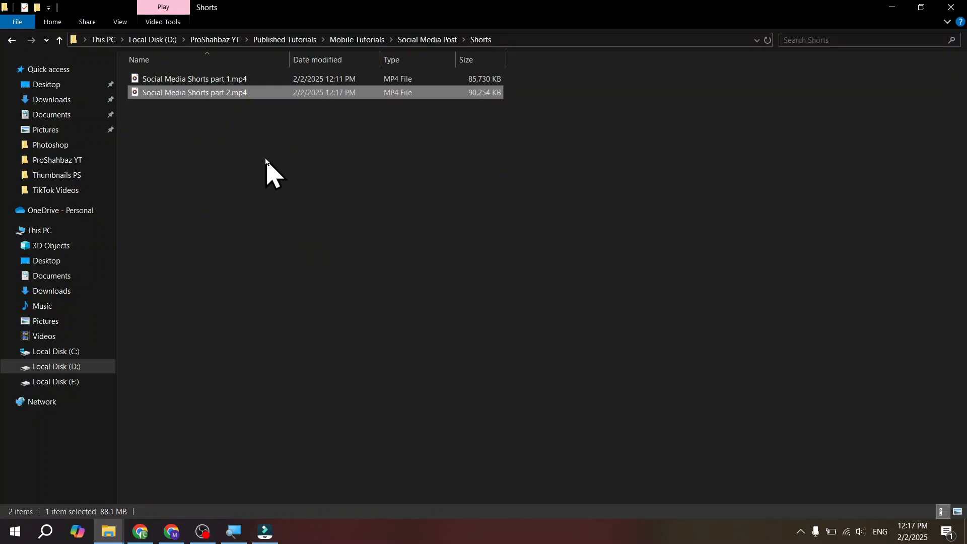
key(alt+Tab)
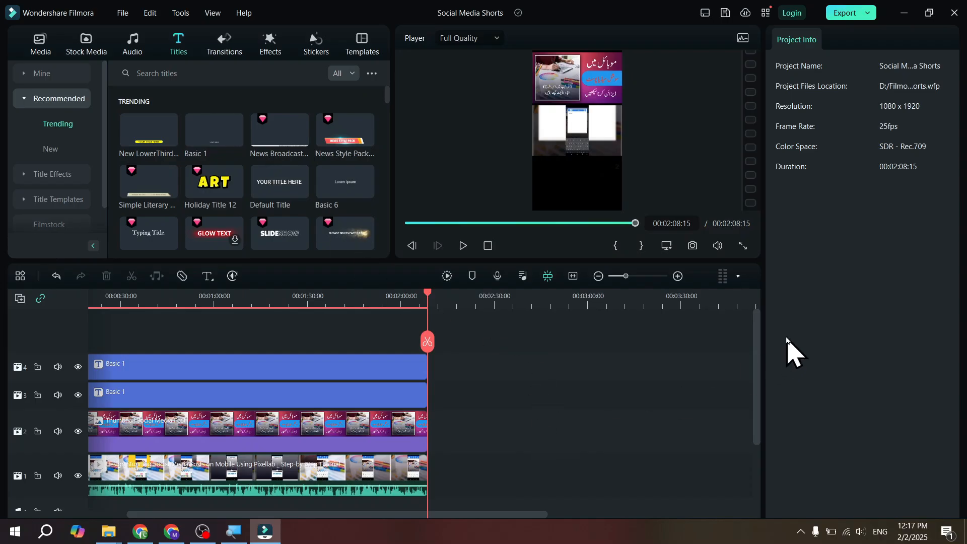
Step: Undo the deletion of the footage after 00:02:08:15 and delete the already exported video clip before that point
drag(759, 347, 760, 378)
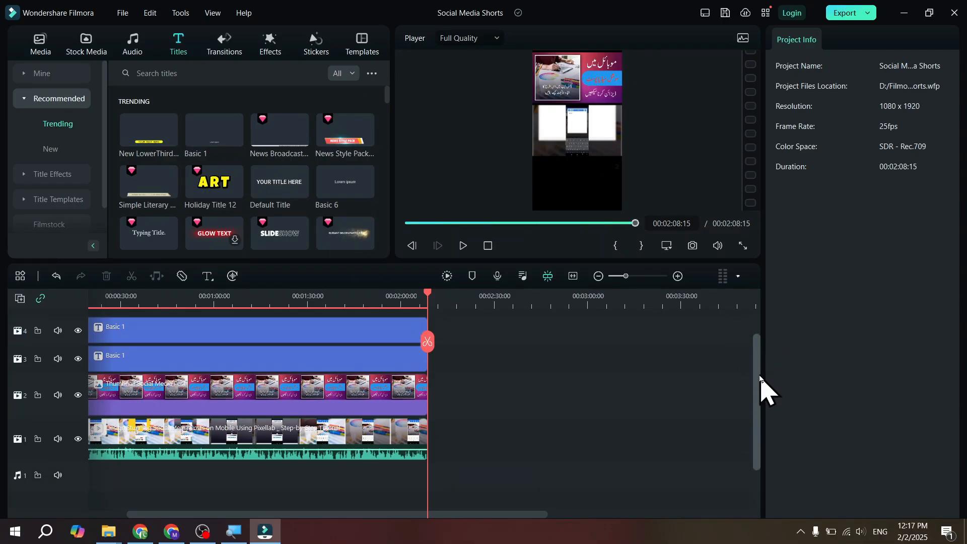
key(ctrl+z)
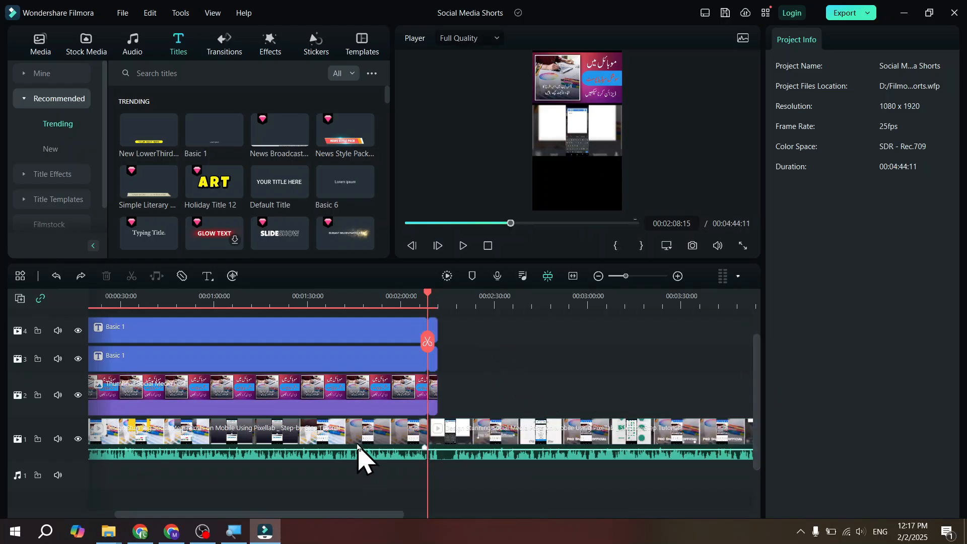
click(344, 436)
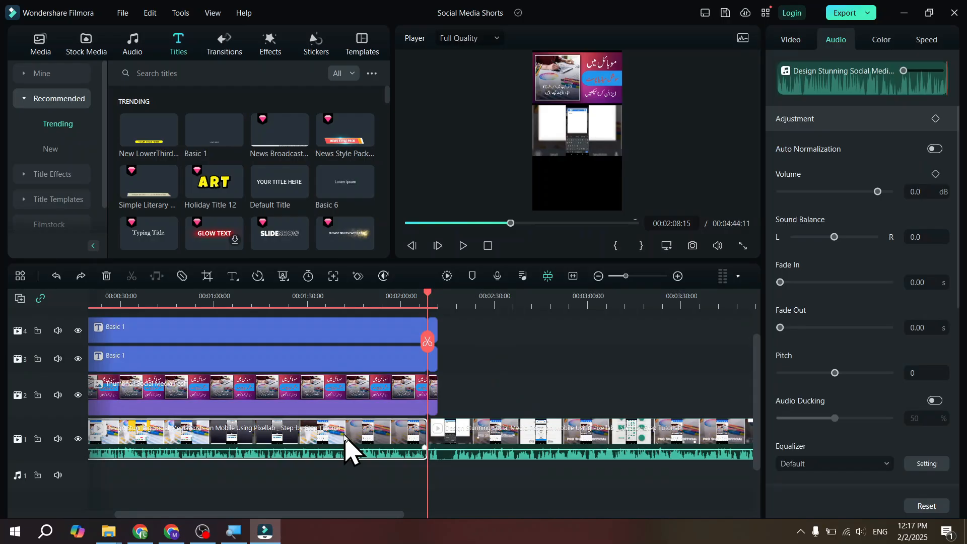
key(Delete)
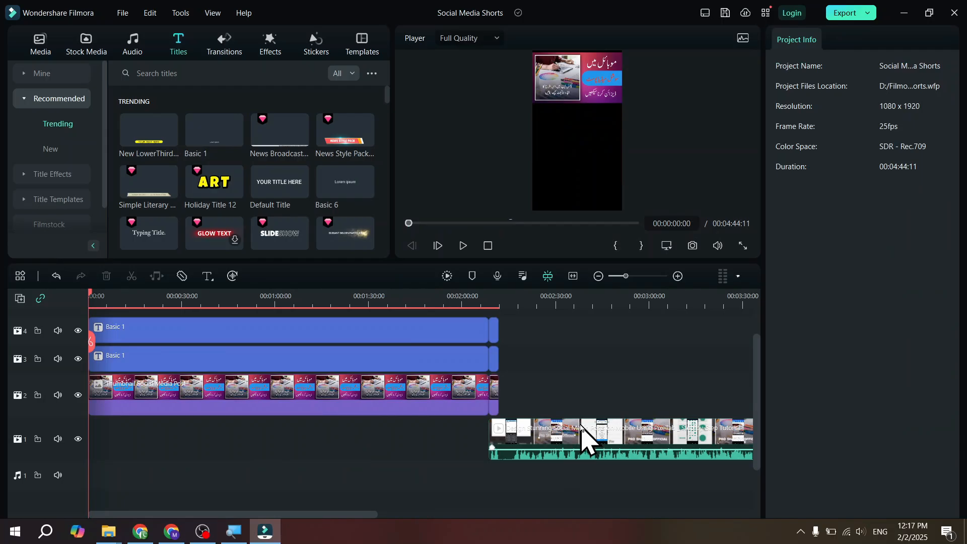
click(305, 439)
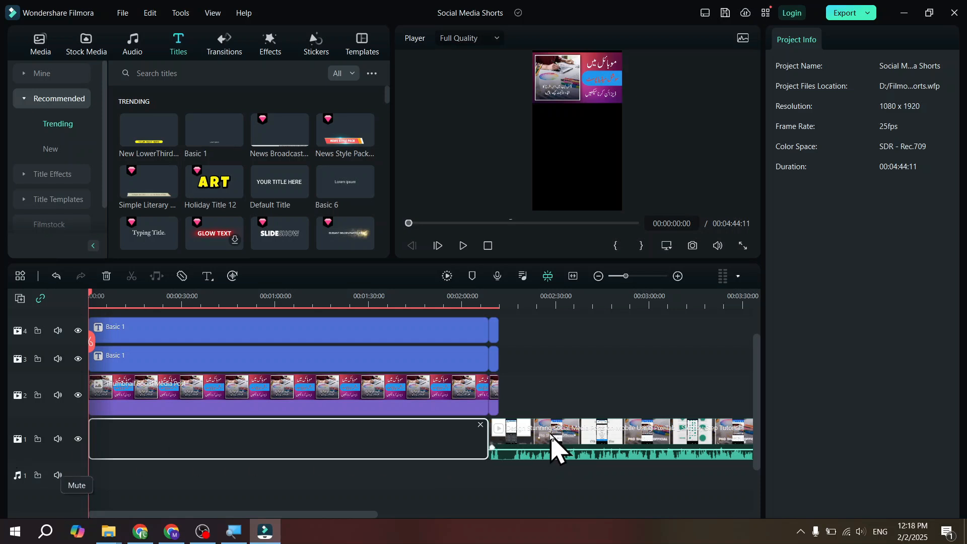
click(533, 353)
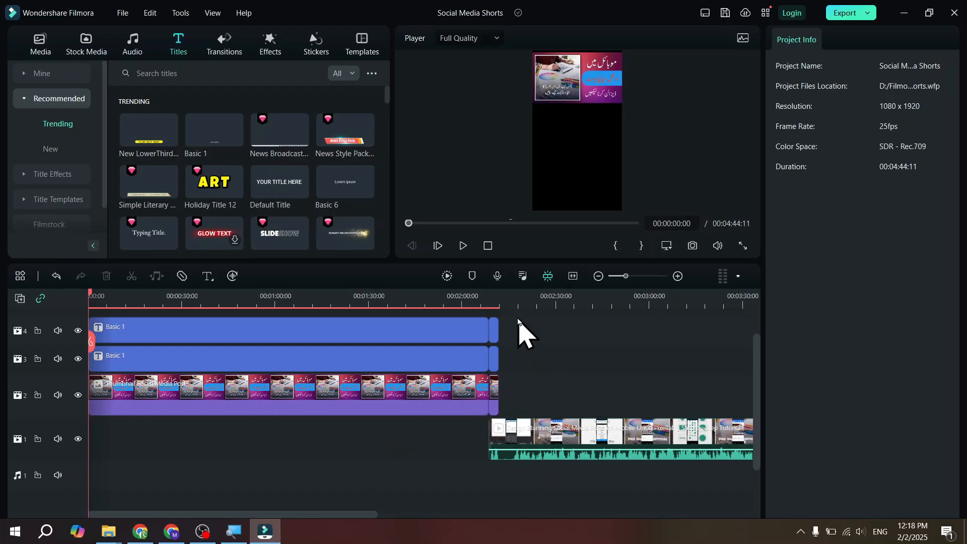
drag(518, 326, 498, 410)
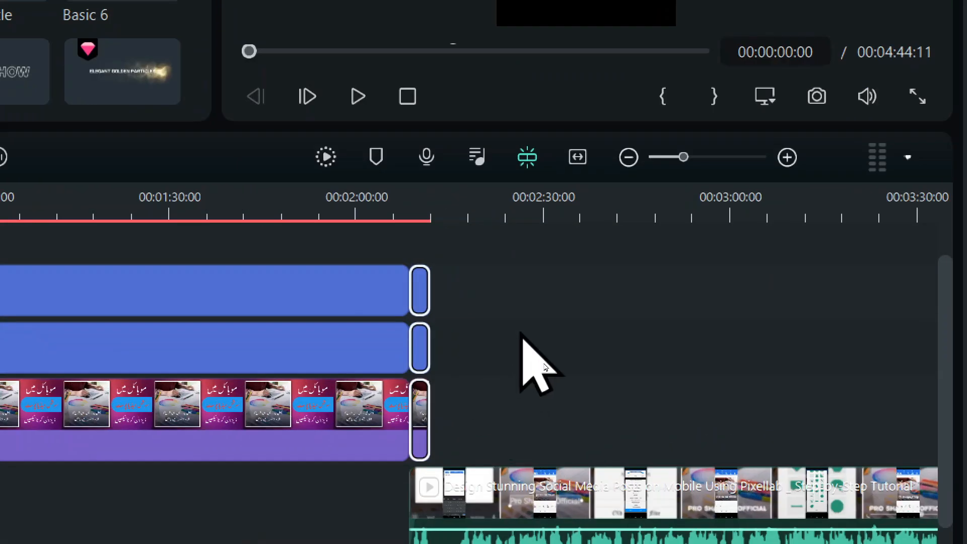
click(521, 332)
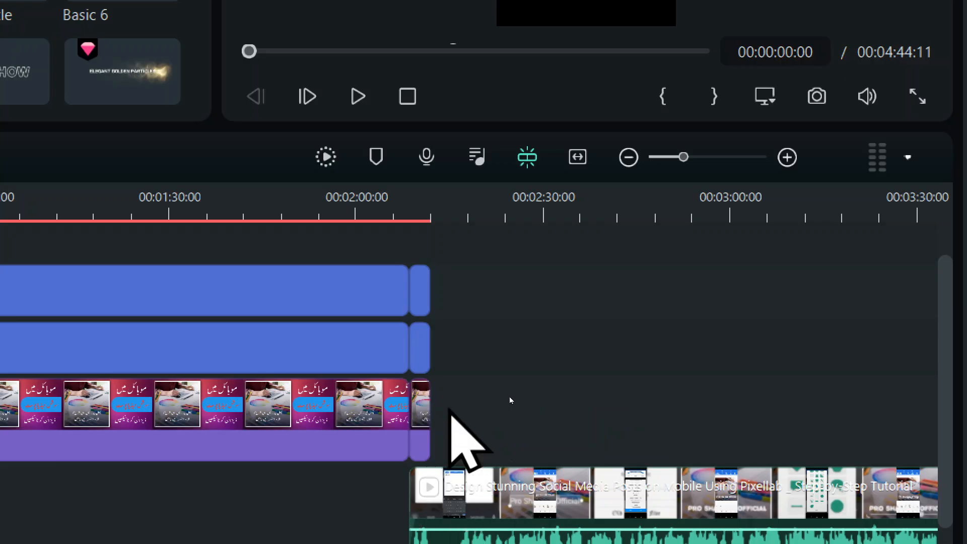
drag(479, 260, 422, 453)
click(460, 457)
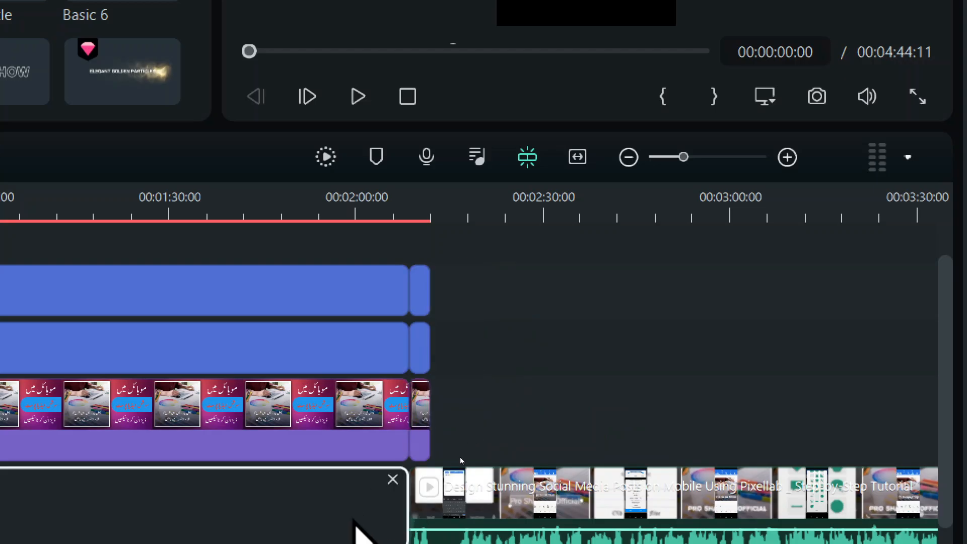
drag(459, 242, 415, 423)
click(427, 456)
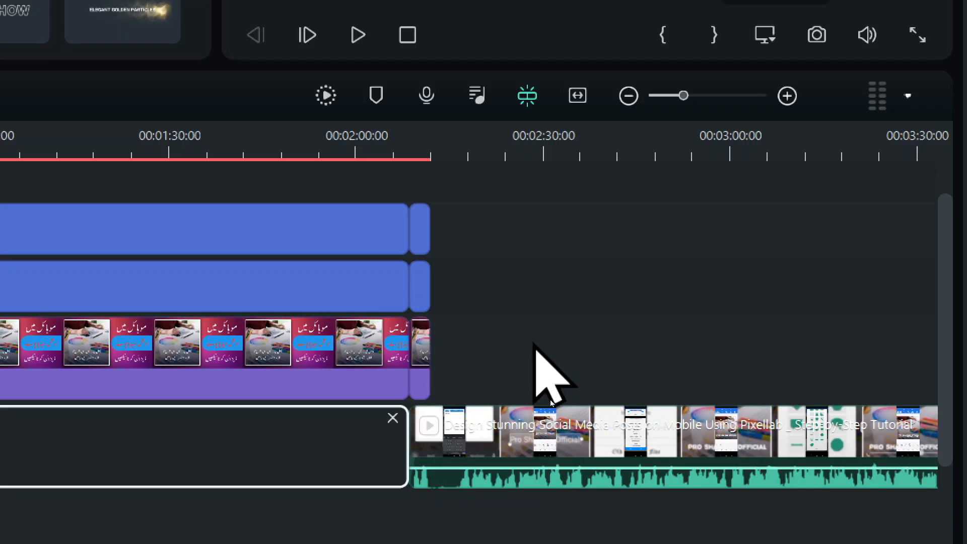
scroll(526, 277, up, 1)
drag(506, 187, 428, 395)
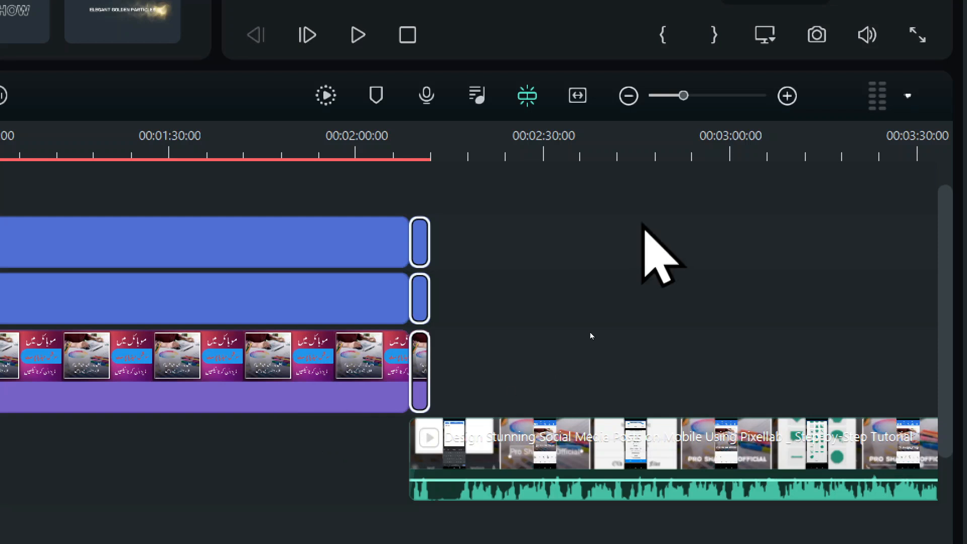
click(540, 338)
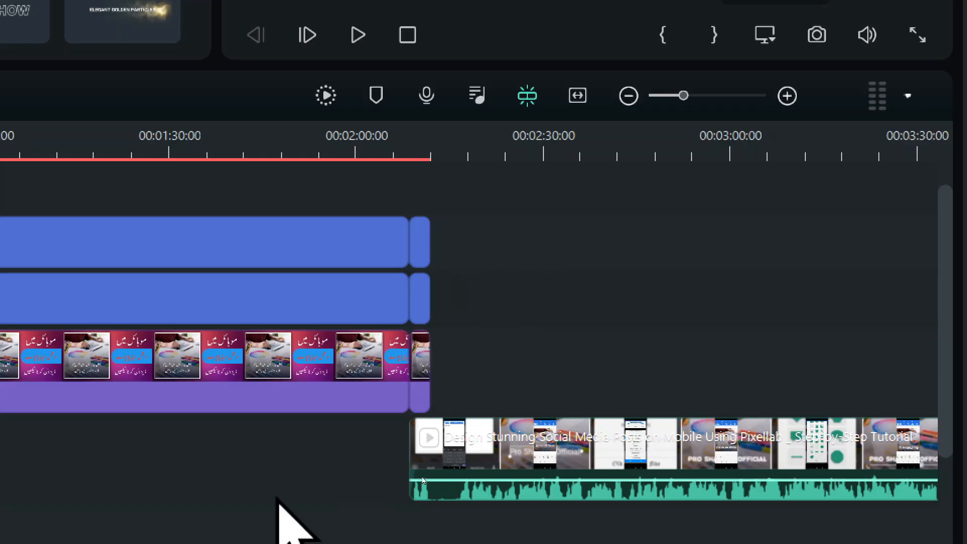
click(352, 464)
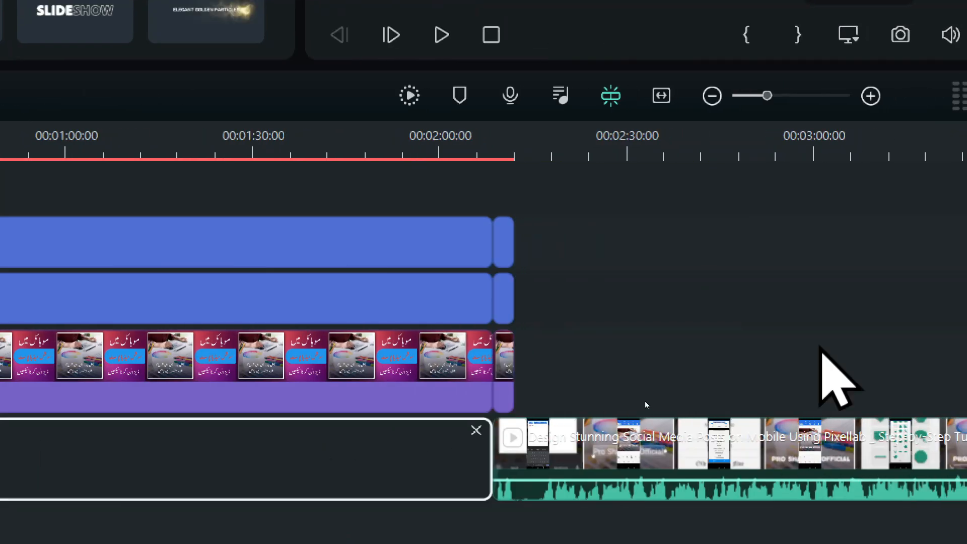
click(743, 222)
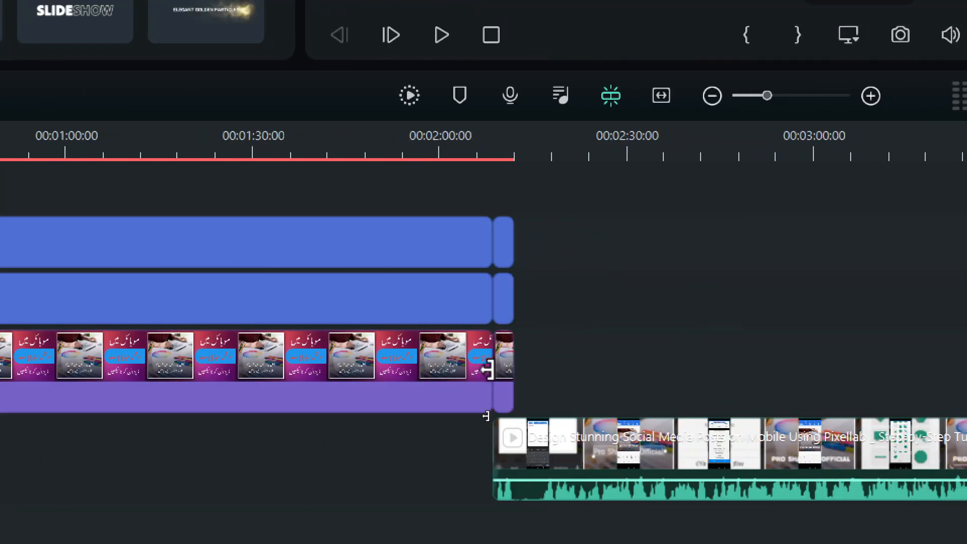
Step: Delete the leftover title and thumbnail pieces after 00:02:08:15 and move the remaining video clip to the timeline start
drag(550, 196, 506, 398)
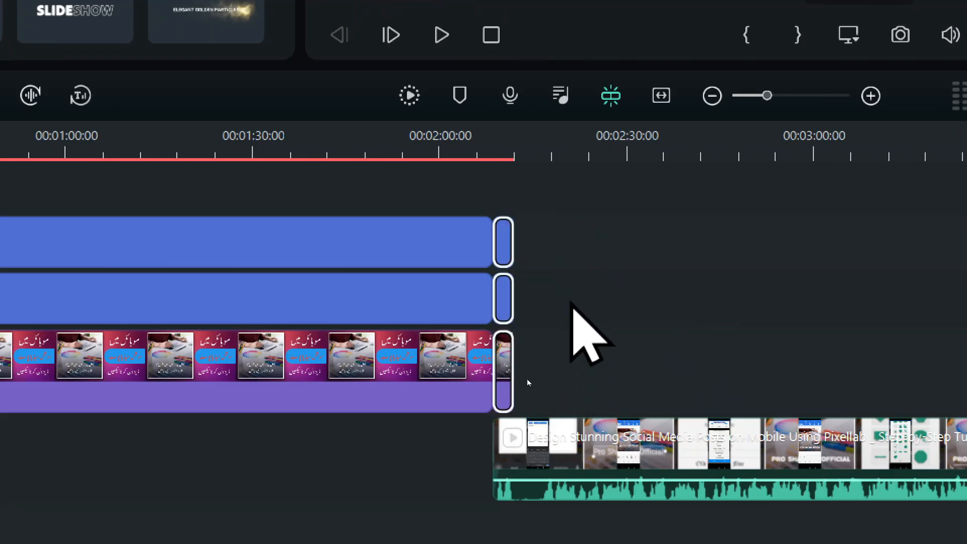
key(Delete)
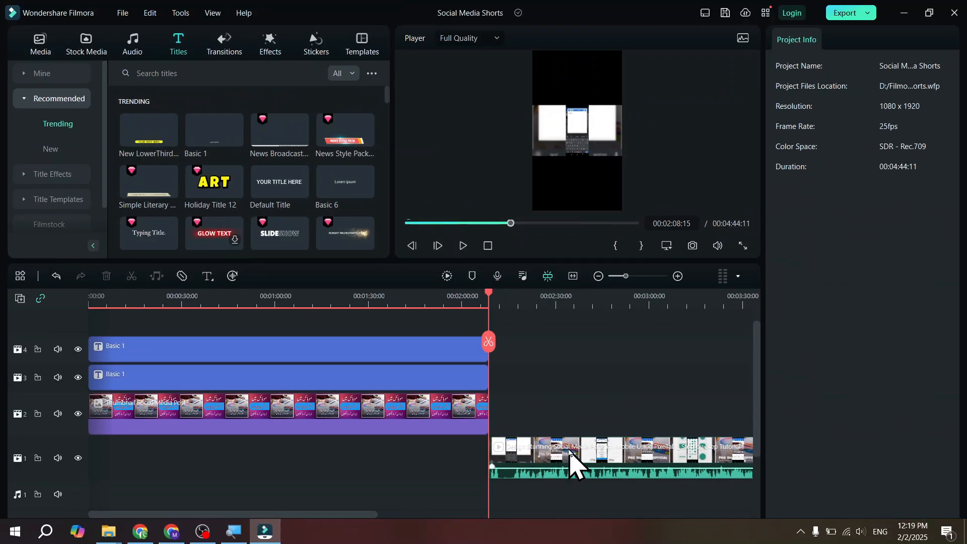
drag(569, 453, 126, 457)
Step: Extend both title clips and the thumbnail clip together to the end of the remaining video clip
click(528, 344)
drag(524, 337, 485, 438)
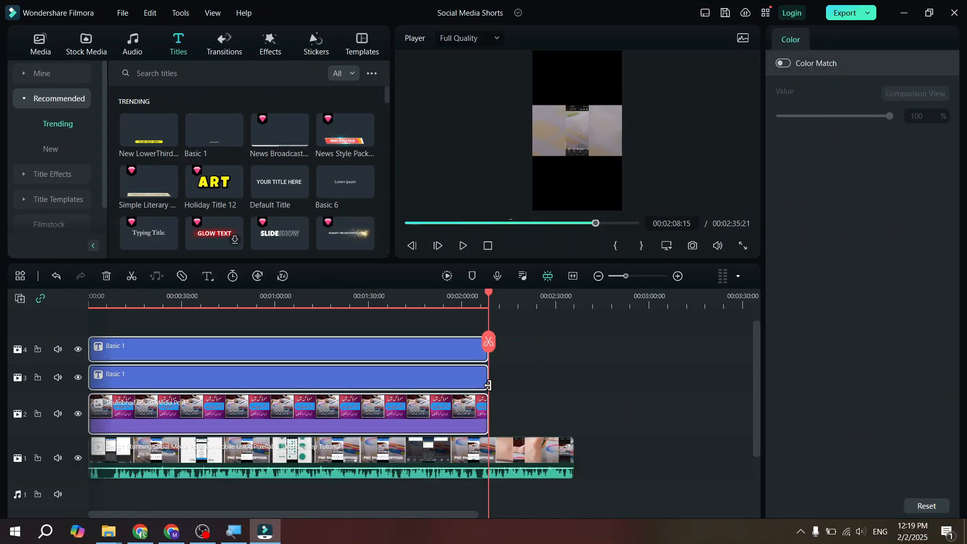
drag(485, 384, 573, 387)
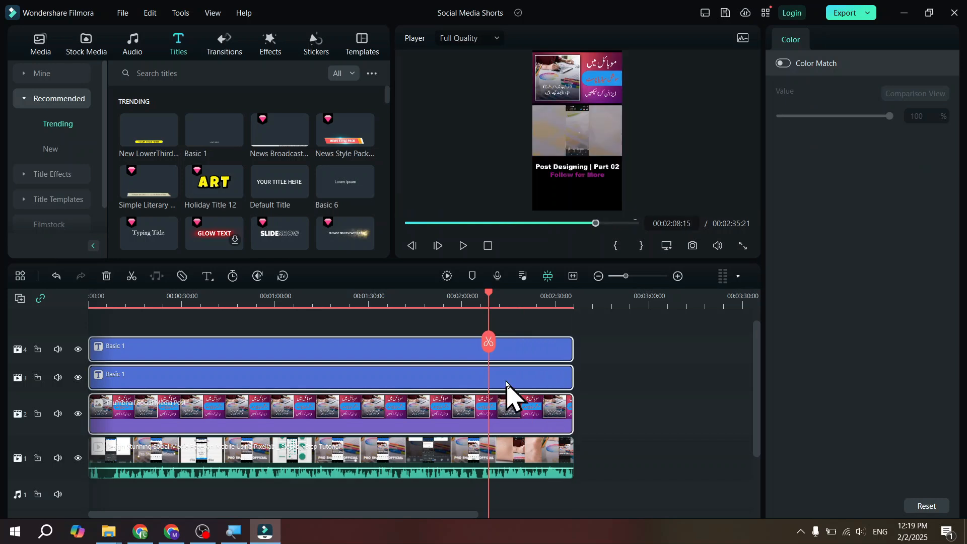
Step: Change the white title's text to "Post Designing | Part 03 (Last Part)"
click(606, 171)
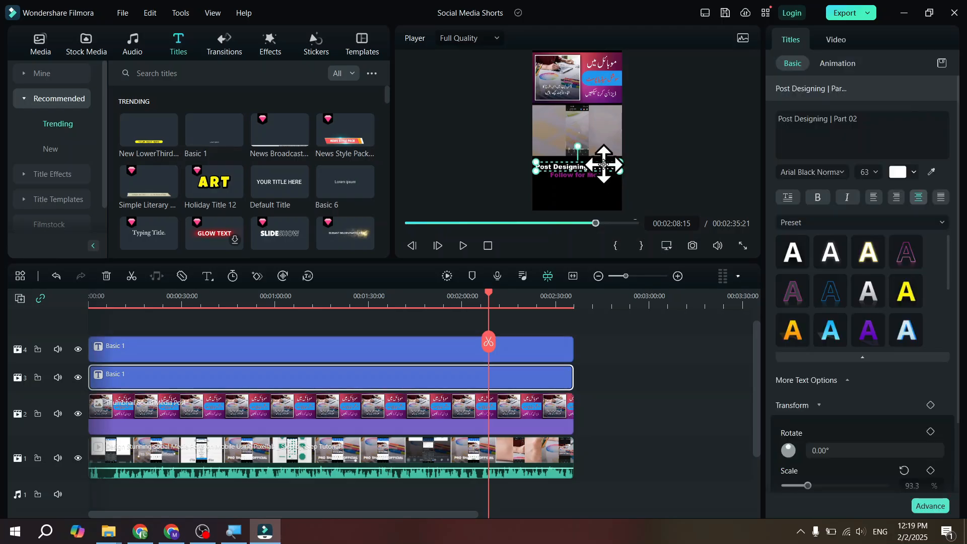
click(867, 120)
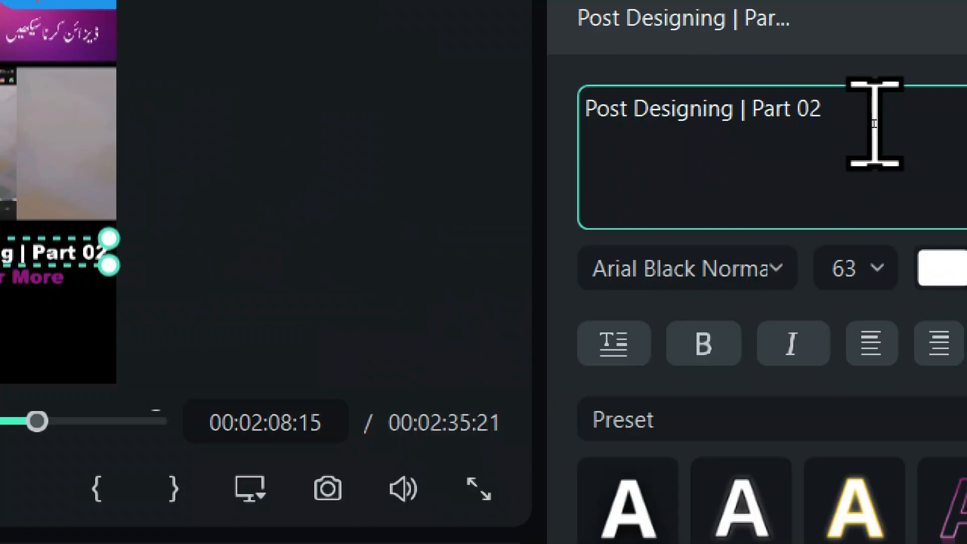
click(867, 115)
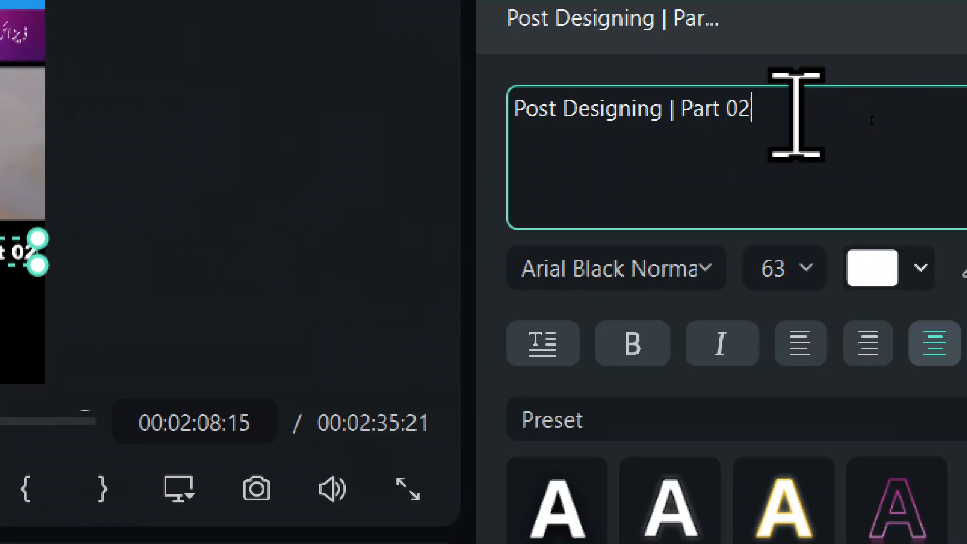
key(BackSpace)
text(3 )
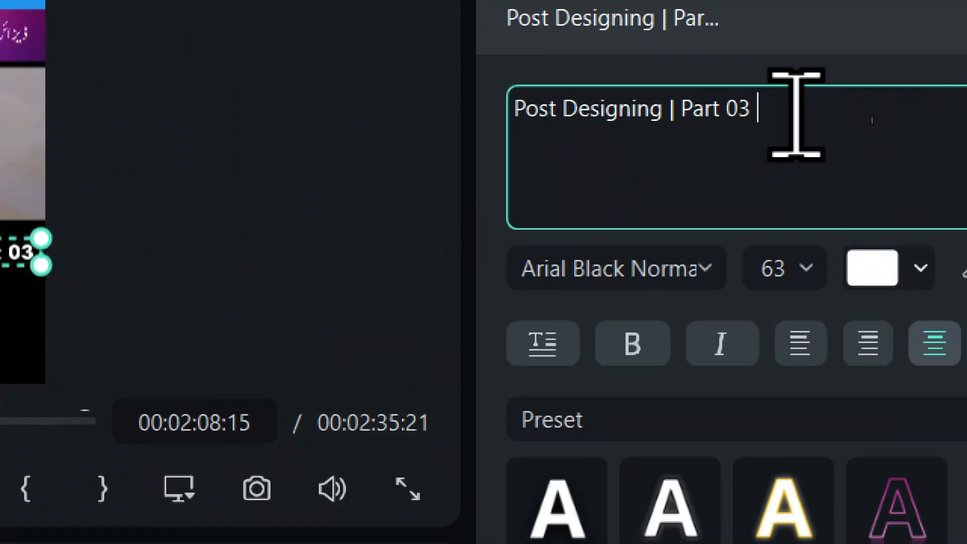
text((Last Pa)
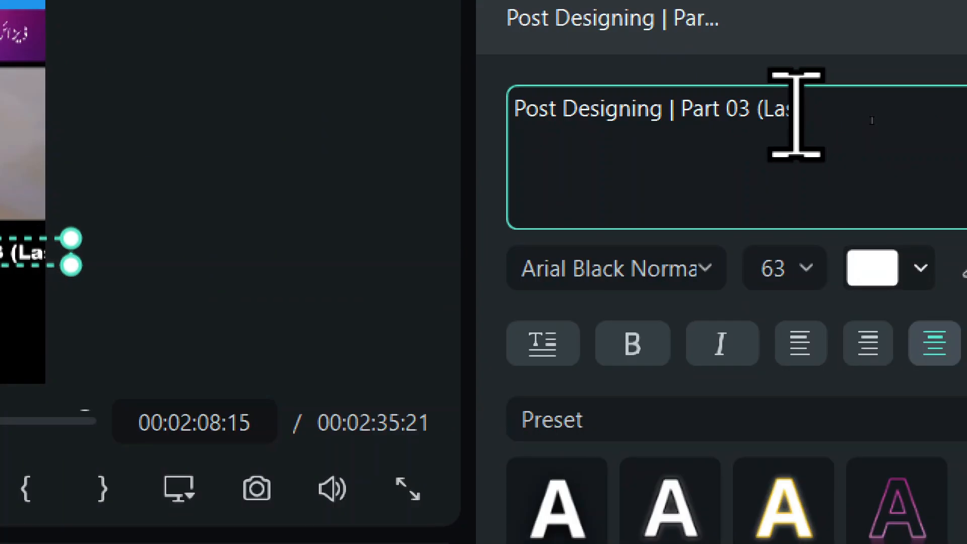
text(rt))
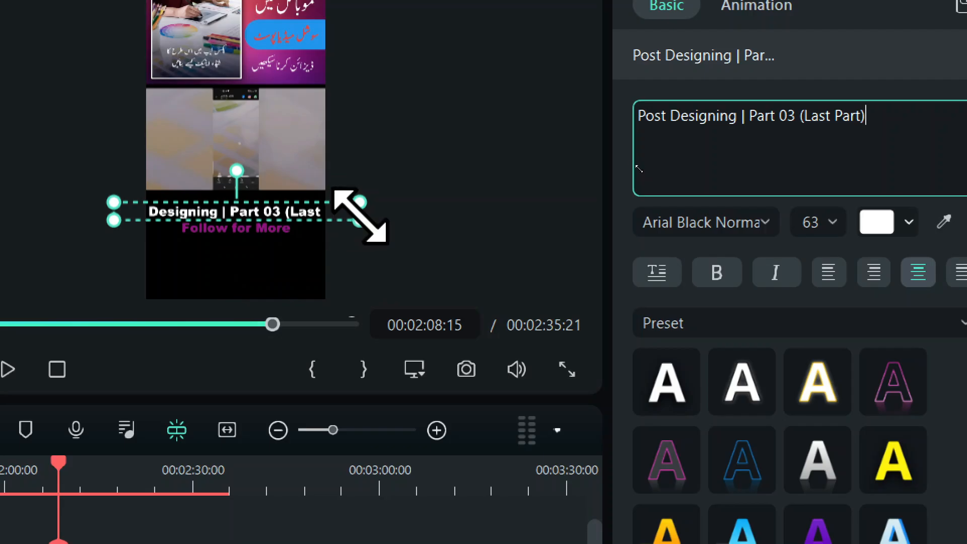
Step: Scale the white title down to font size 46 and break "(Last Part)" onto a second line
drag(359, 220, 457, 227)
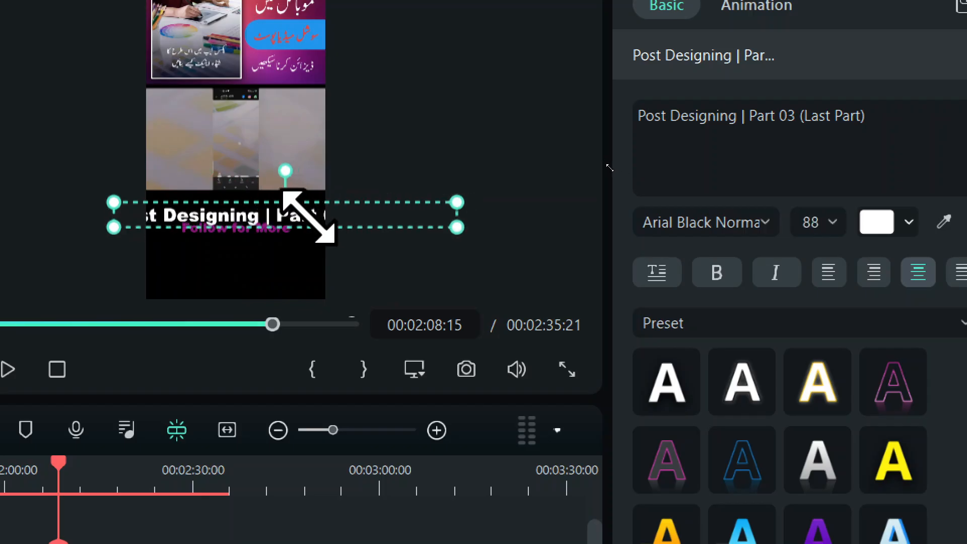
drag(308, 217, 294, 215)
click(858, 119)
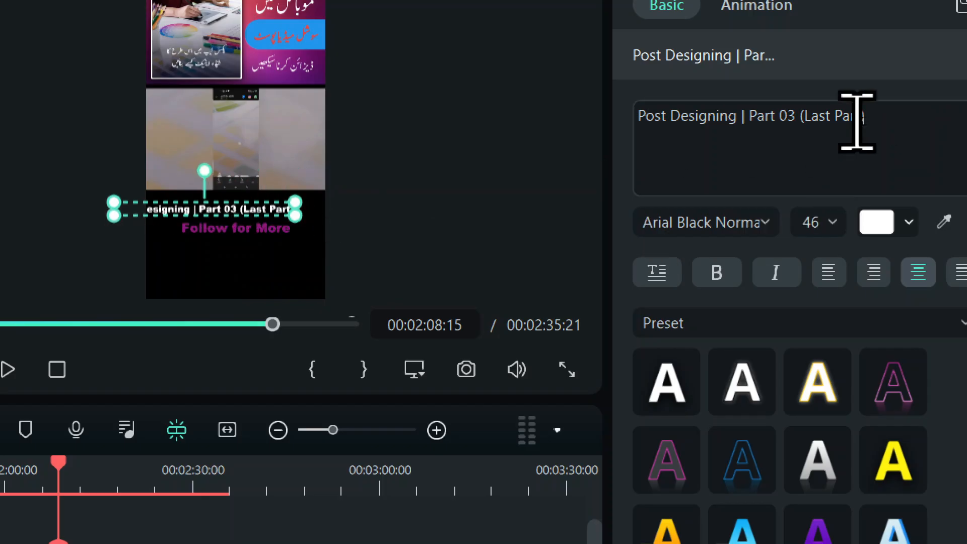
click(801, 117)
click(907, 130)
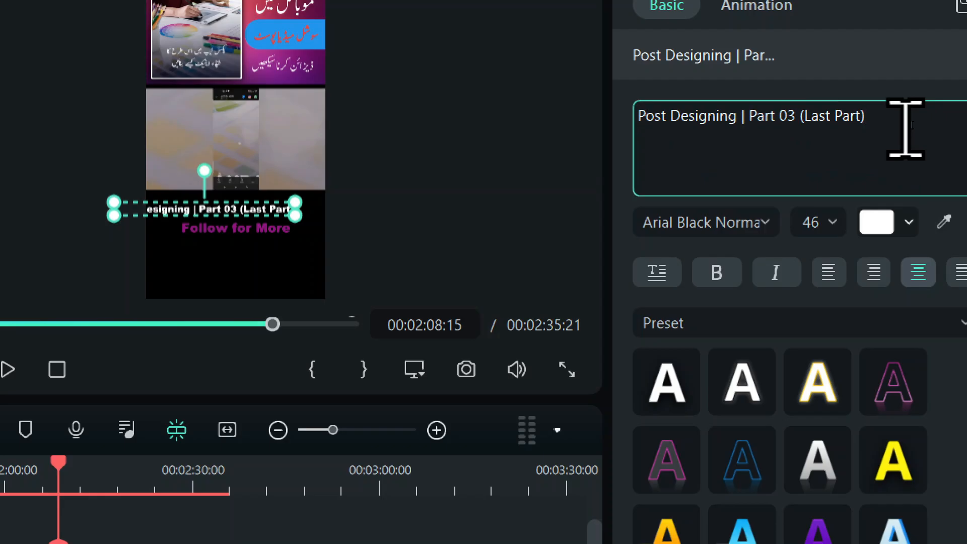
key(Left)
key(Left)
key(Left)
key(Left)
key(Left)
key(Left)
key(Left)
key(Return)
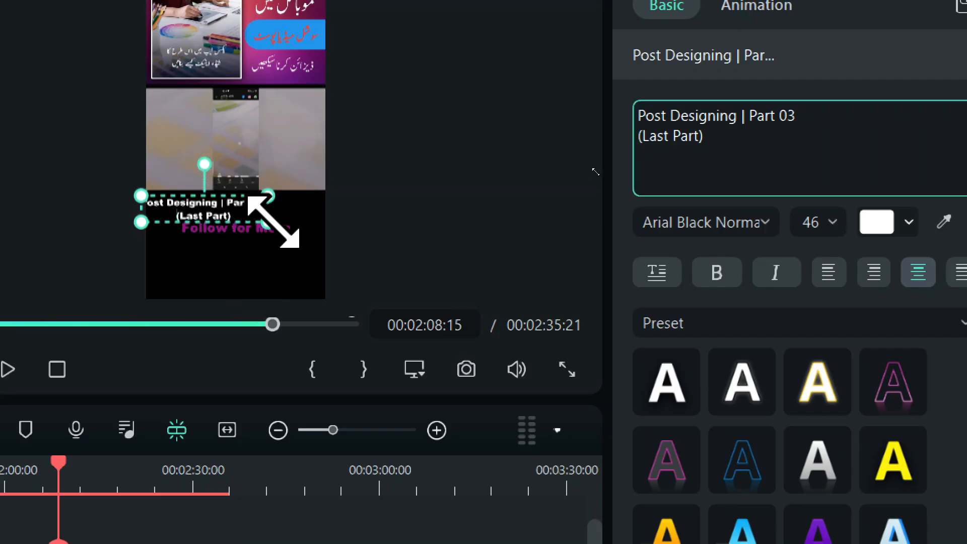
Step: Arrange the titles in the frame, with the white one centred at font size 59 and "Follow for More" just beneath it
drag(270, 226, 278, 231)
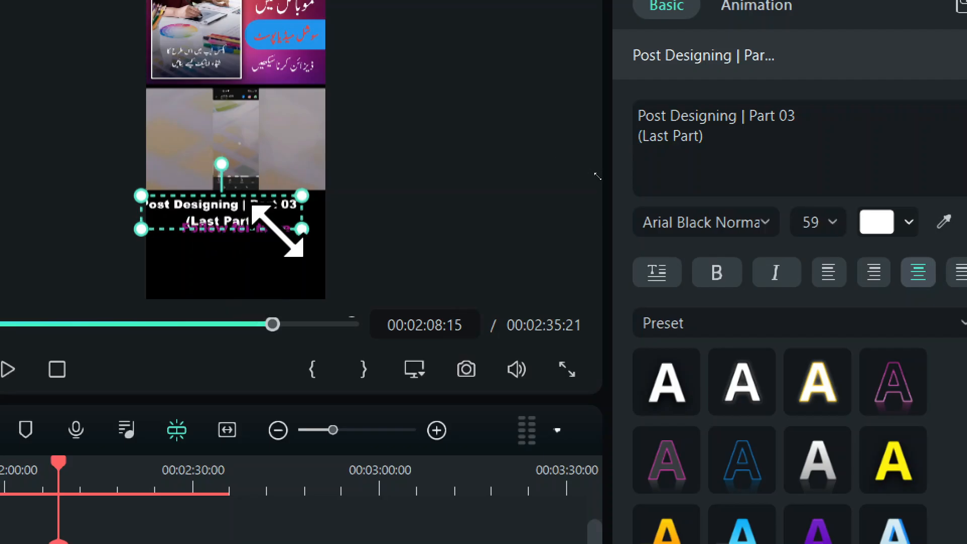
drag(220, 205, 229, 204)
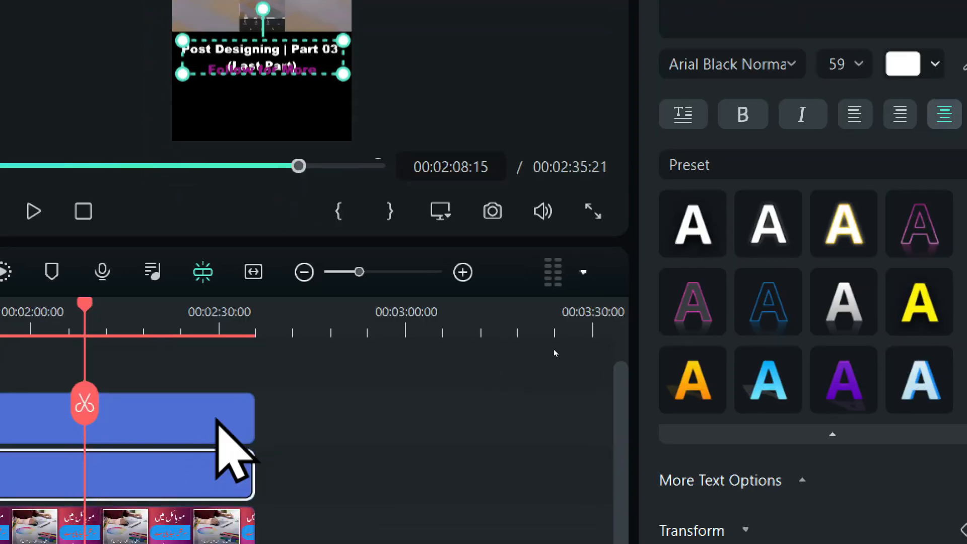
click(191, 505)
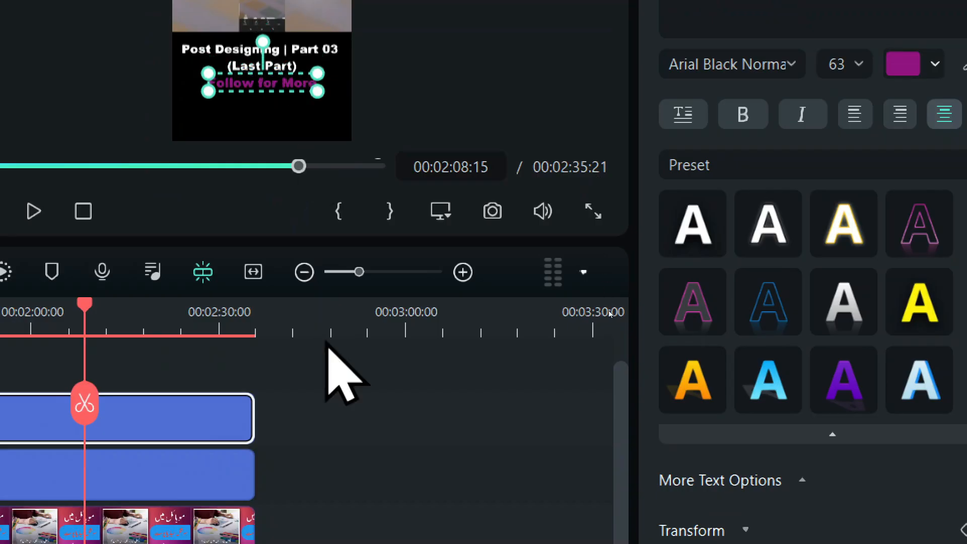
Step: Save the project and export it as an MP4 named "Social Media Shorts part 3"
click(332, 375)
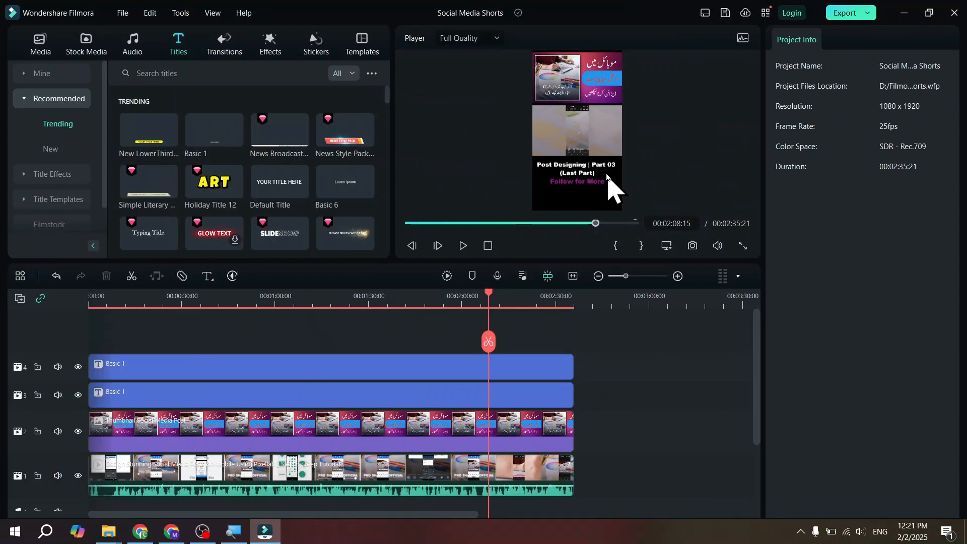
key(ctrl+s)
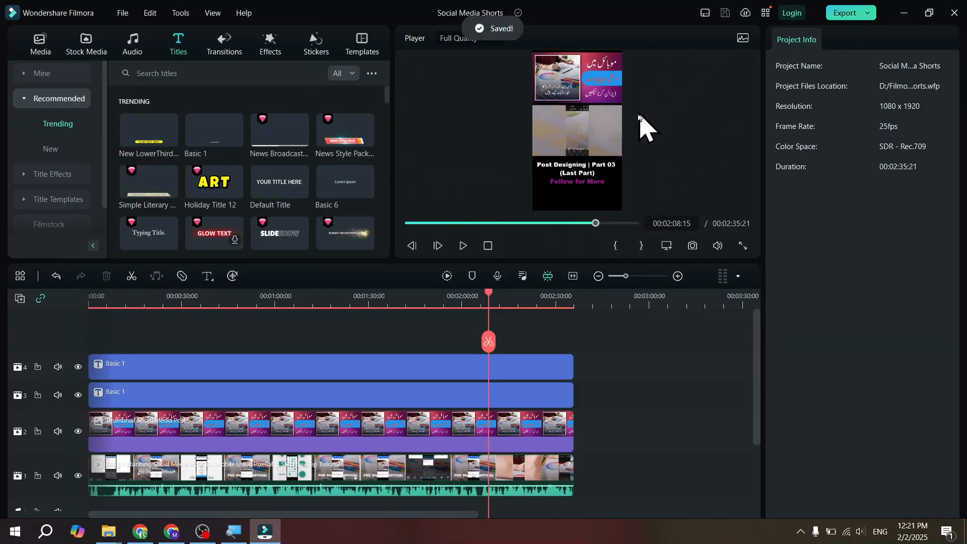
key(ctrl+e)
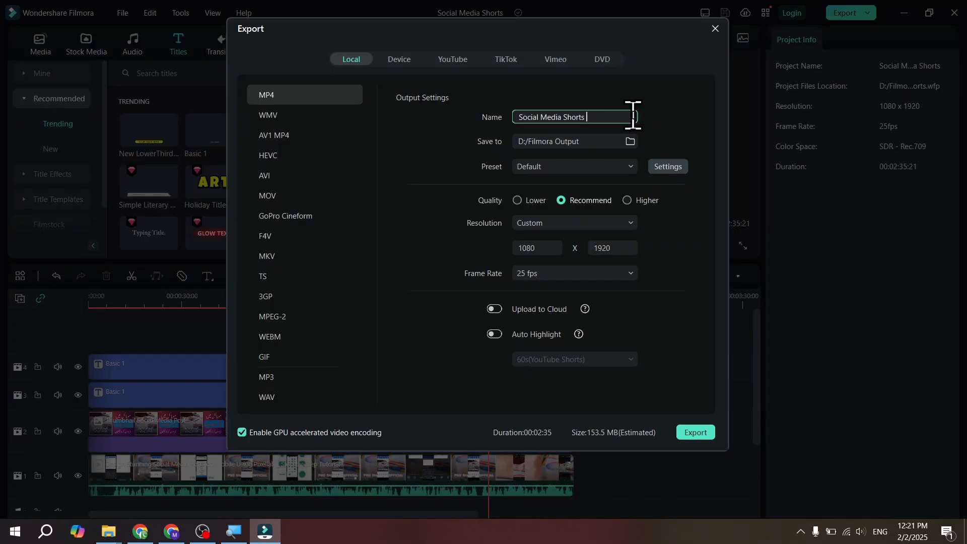
key(Return)
click(701, 435)
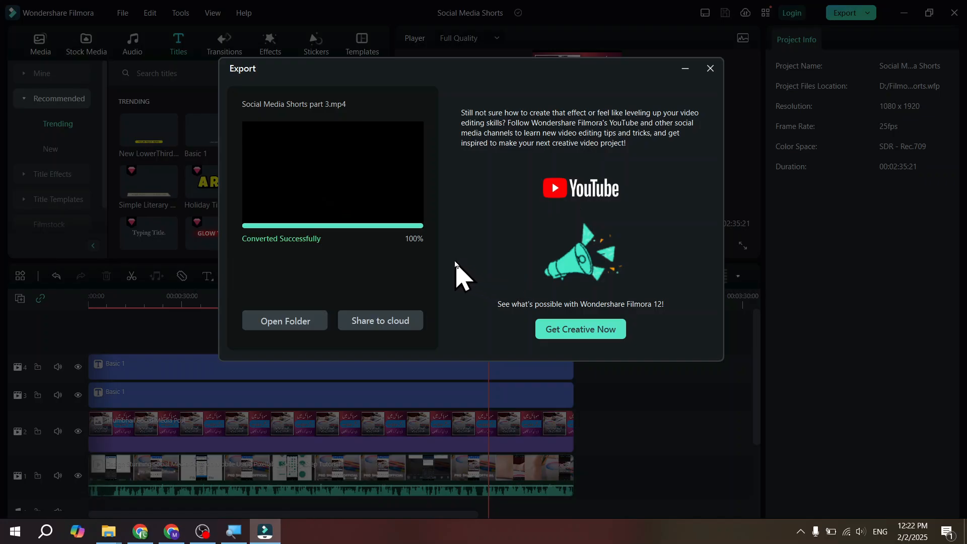
Step: Move the exported Social Media Shorts part 3.mp4 from the Filmora Output folder into the Shorts folder
click(301, 330)
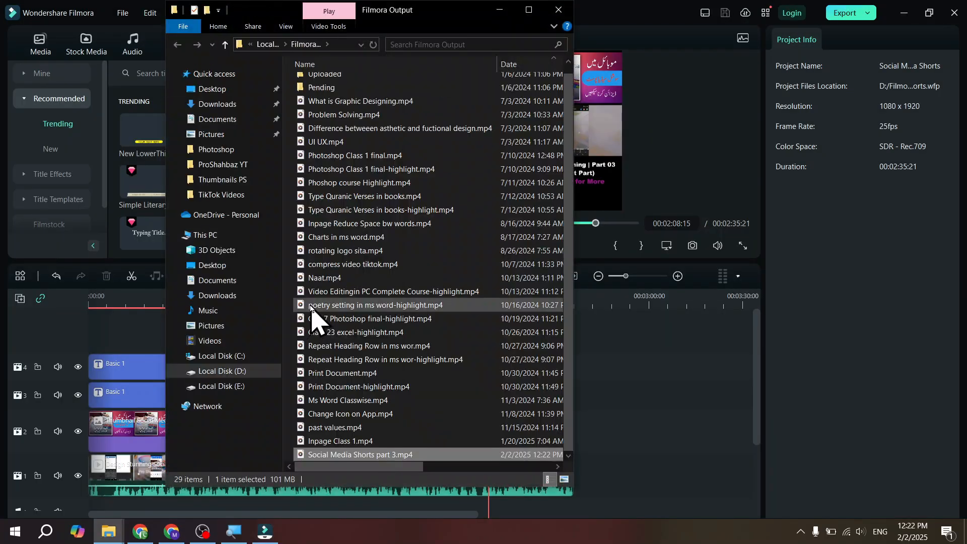
key(alt+Tab)
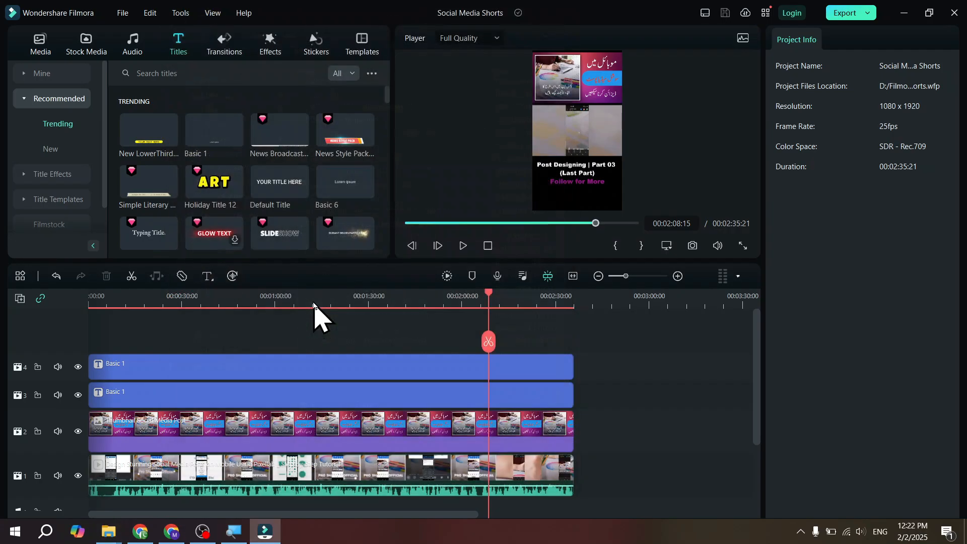
key(alt+Tab)
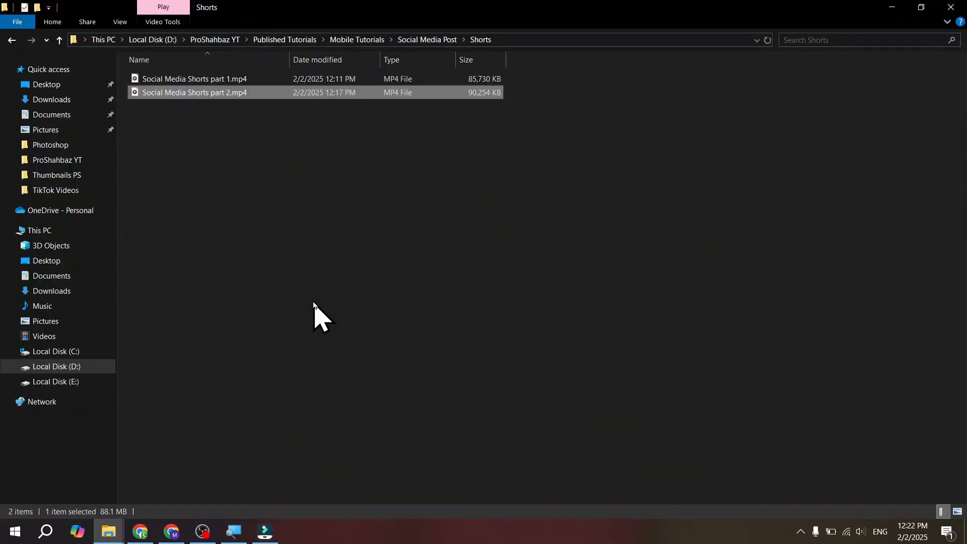
key(ctrl+v)
click(347, 269)
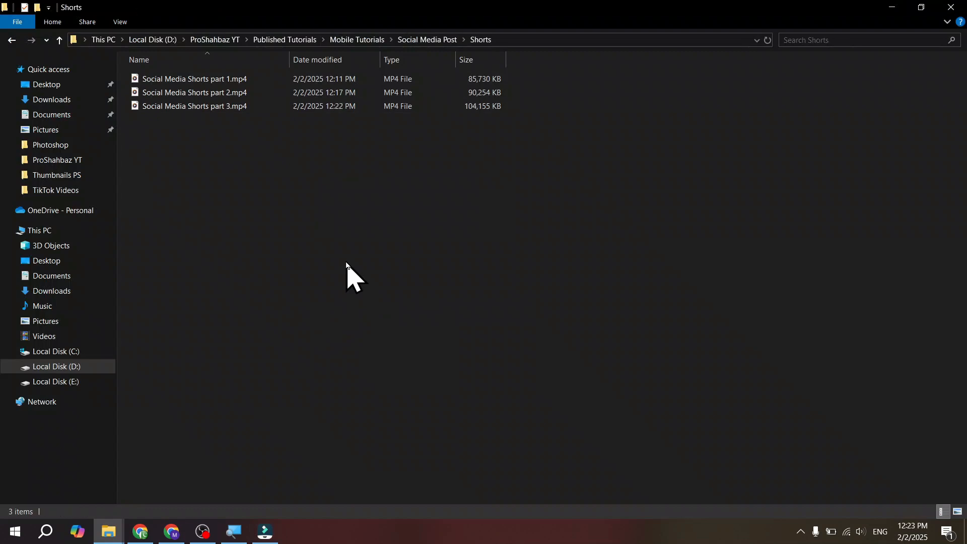
Step: Return to Filmora, close the current project and reopen Social Media Shorts.wfp from the local projects
key(alt+Tab)
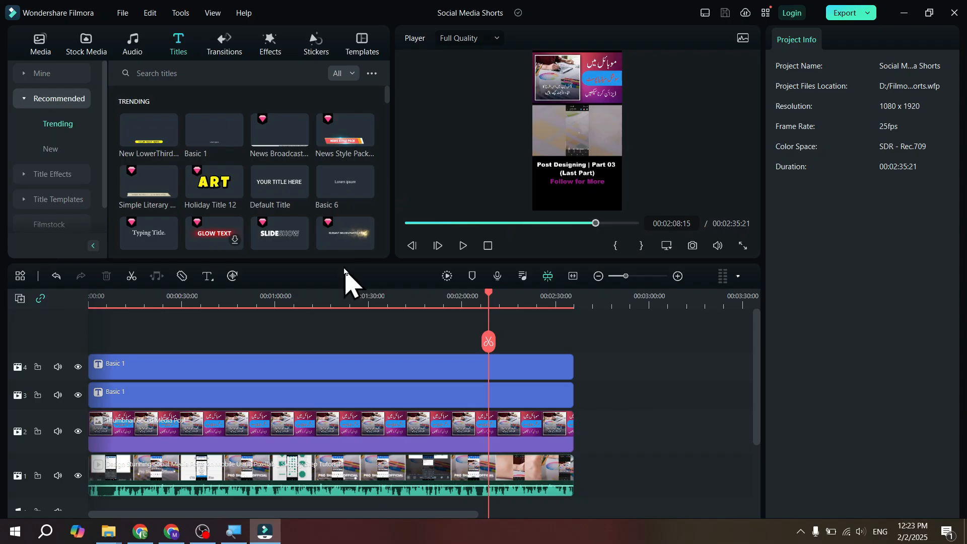
click(40, 43)
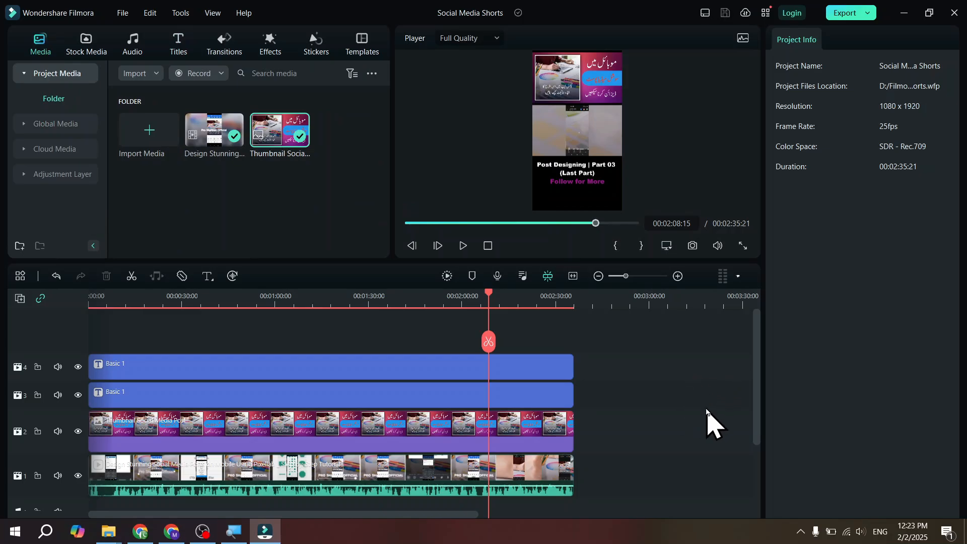
scroll(747, 400, right, 8)
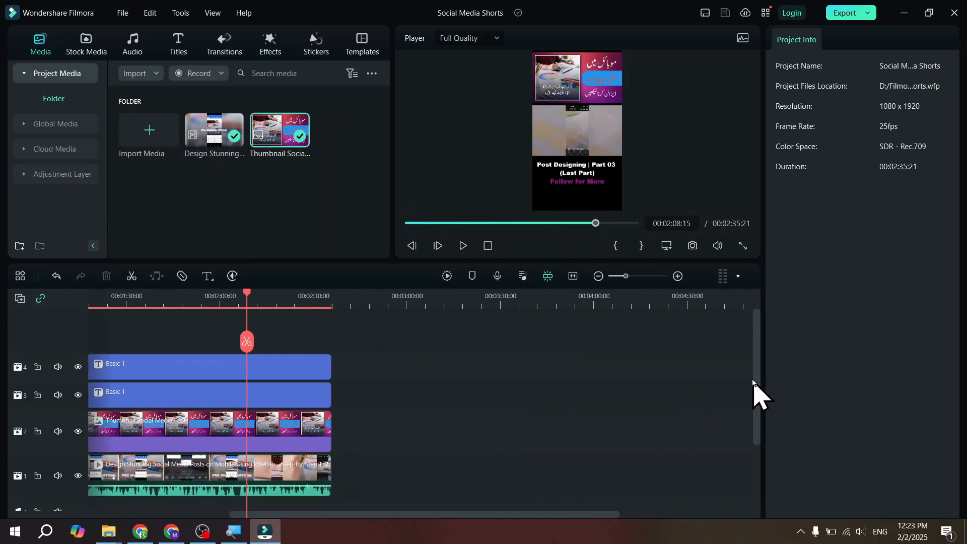
drag(755, 384, 756, 404)
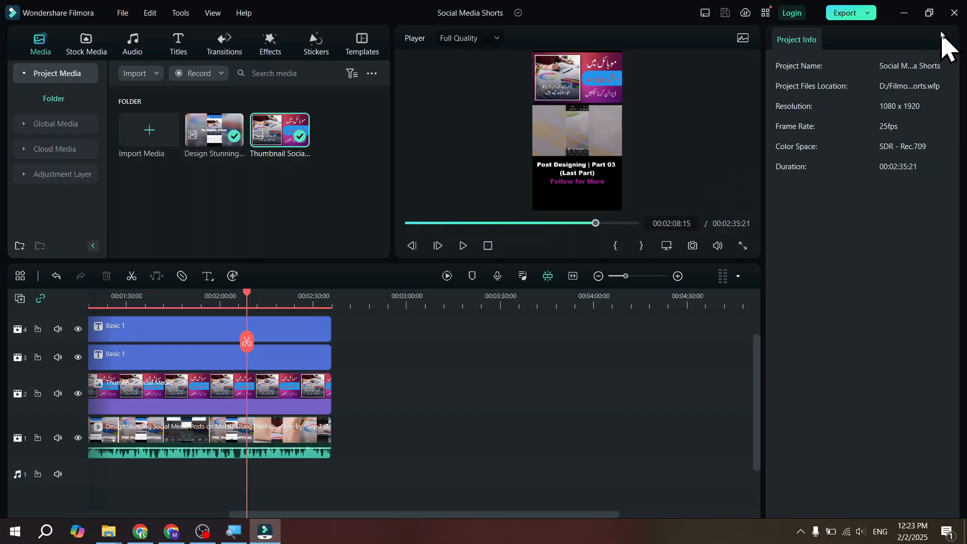
click(953, 13)
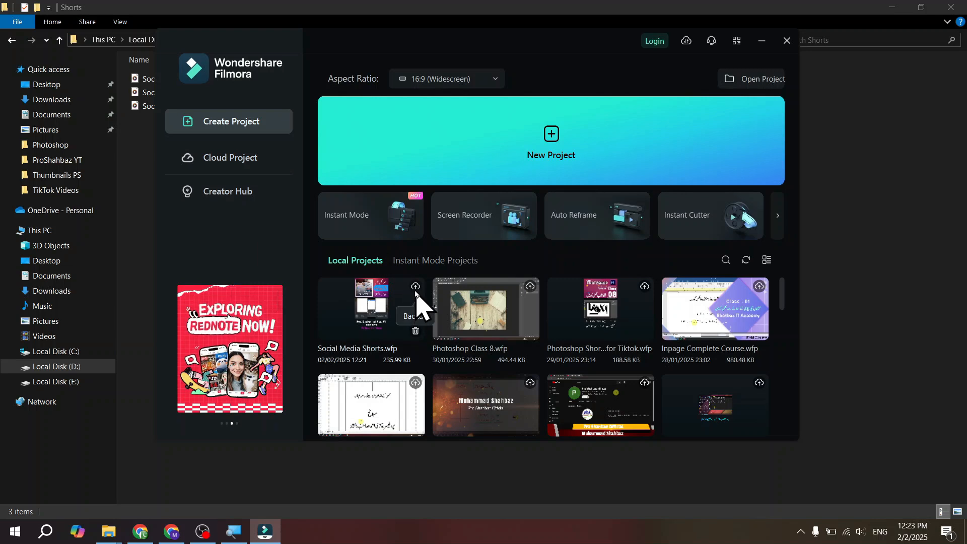
double_click(372, 296)
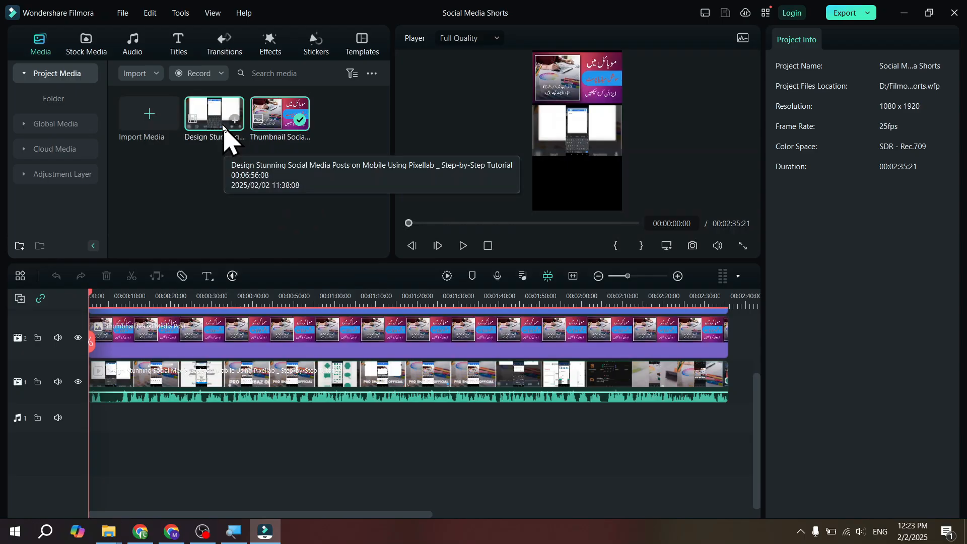
Step: Delete the tutorial video and thumbnail from the project media and import Social Media Shorts part 1.mp4 instead
key(Delete)
click(540, 266)
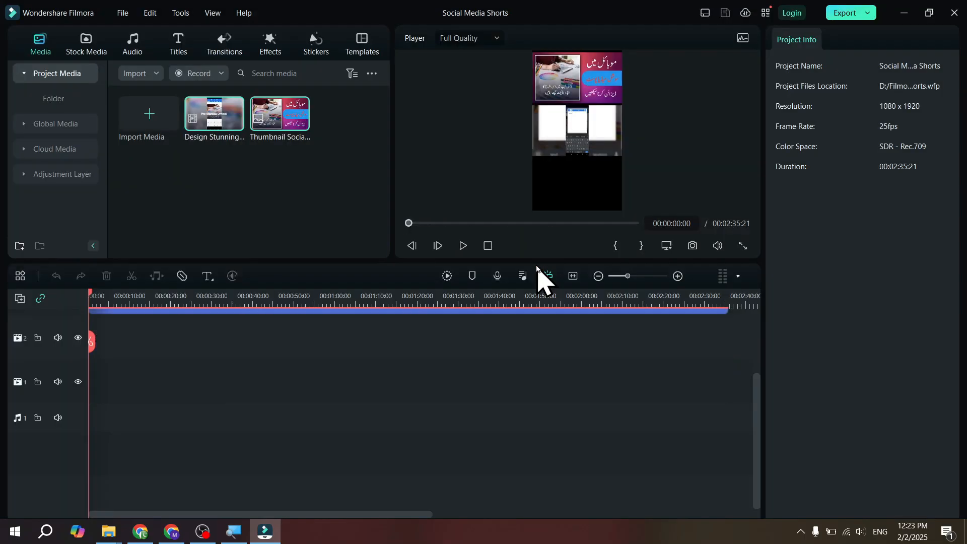
drag(754, 463, 755, 387)
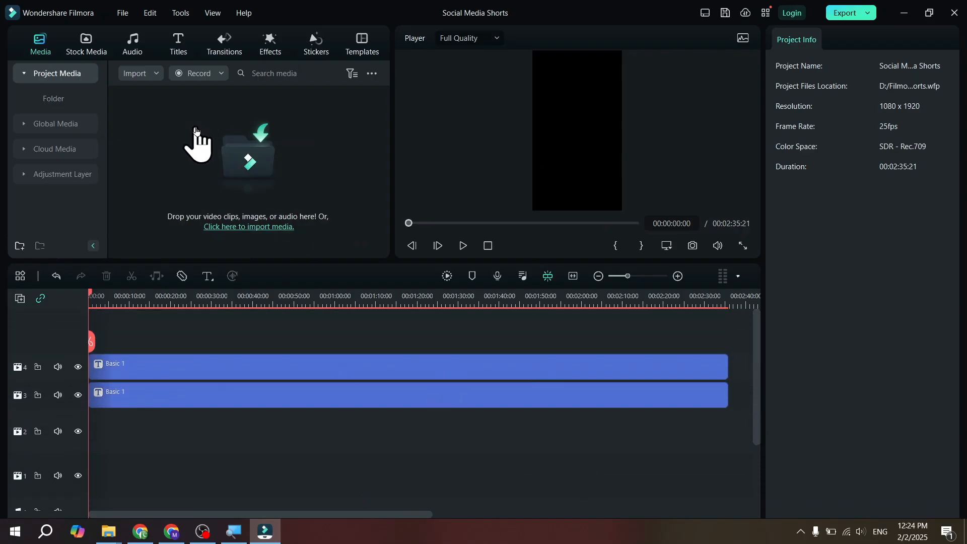
key(alt+Tab)
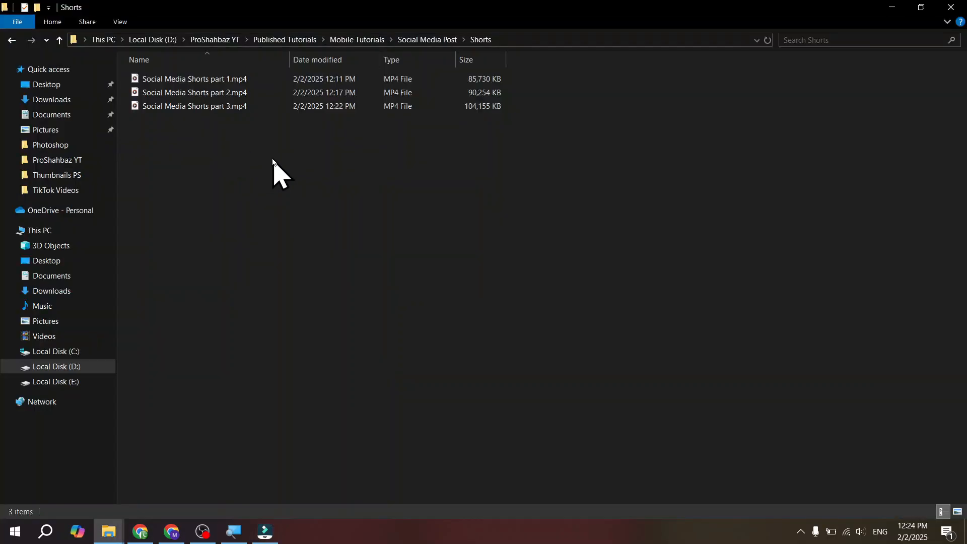
drag(221, 83, 237, 147)
key(alt+Tab)
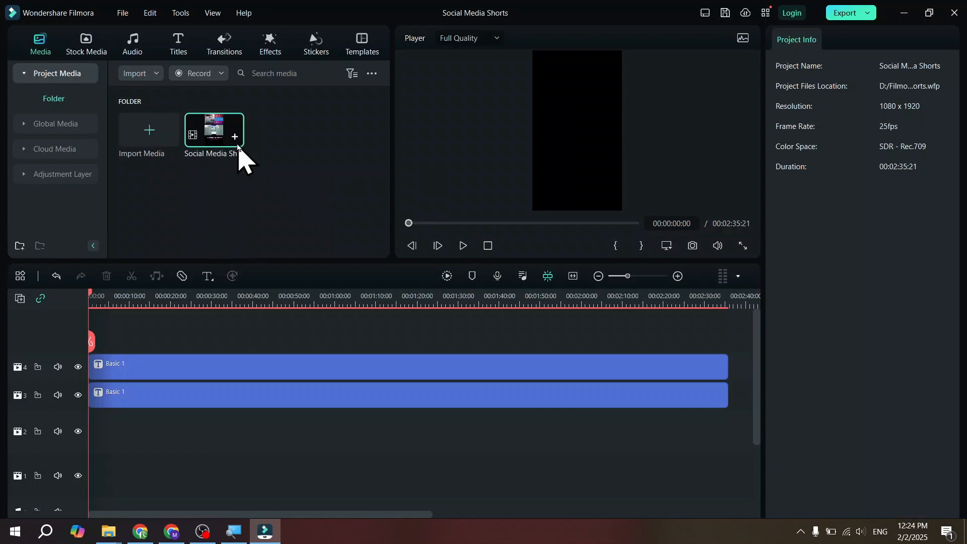
Step: Try adding the imported short to the timeline at the start and after the title clips, undoing each placement
click(234, 137)
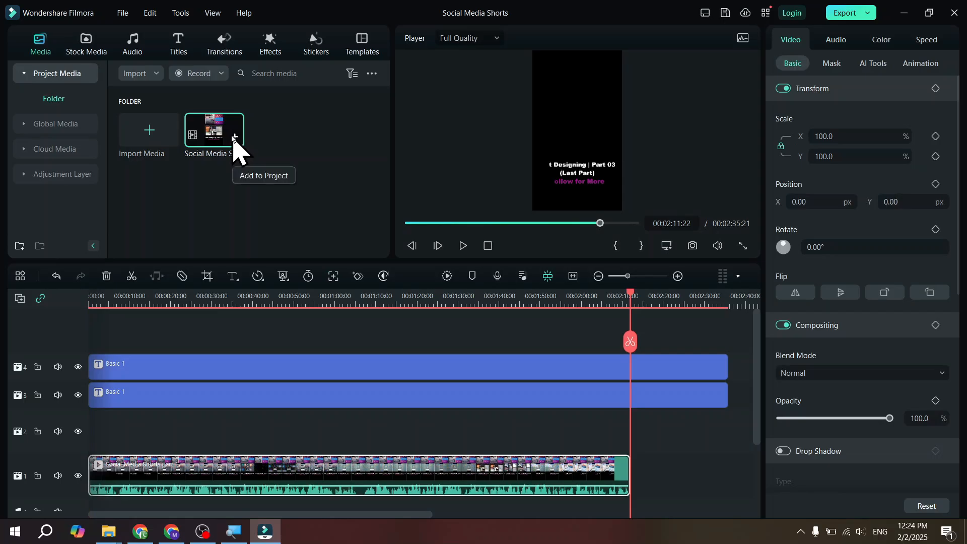
key(ctrl+z)
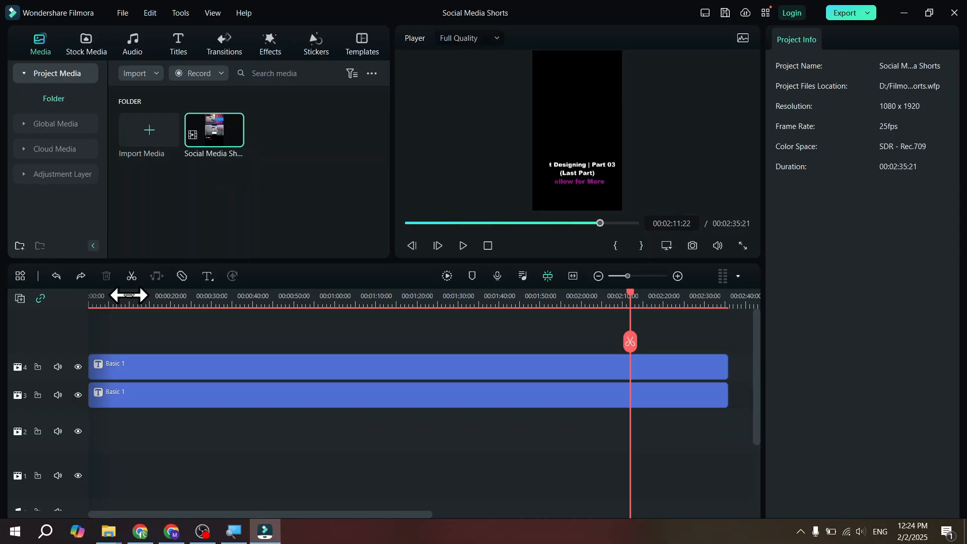
key(Home)
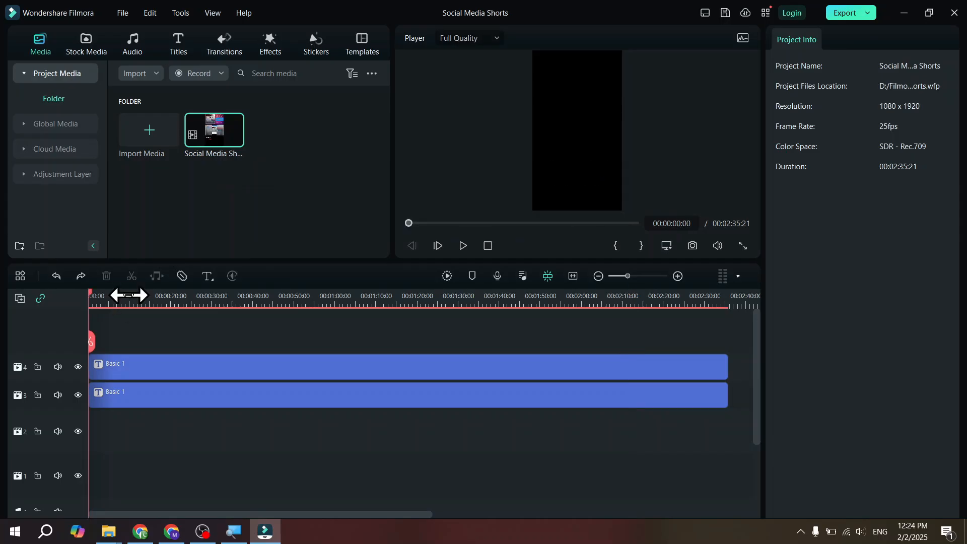
key(End)
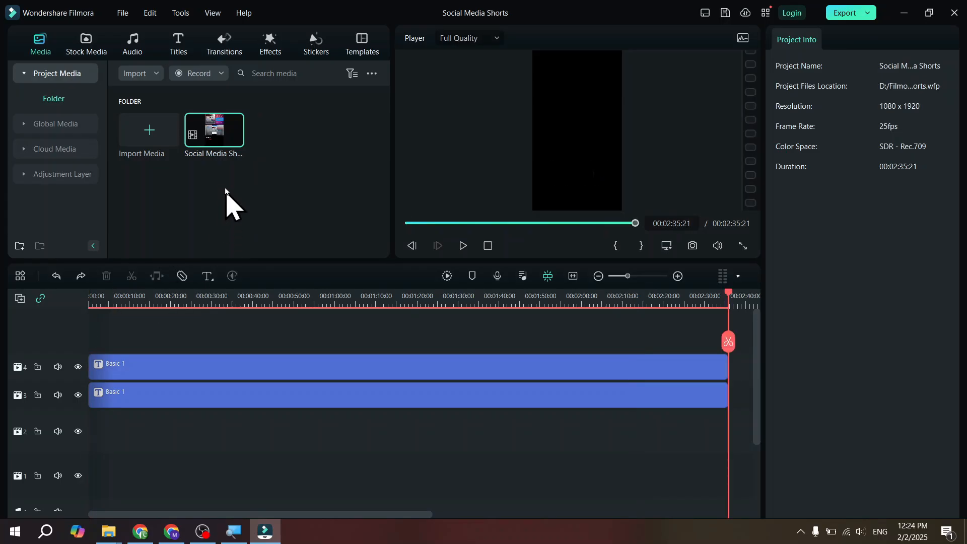
click(235, 136)
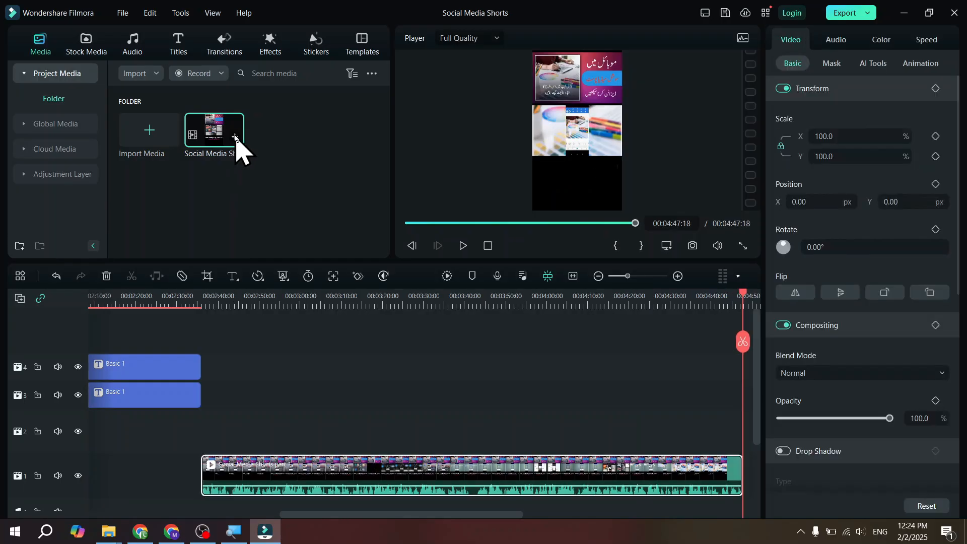
key(ctrl+z)
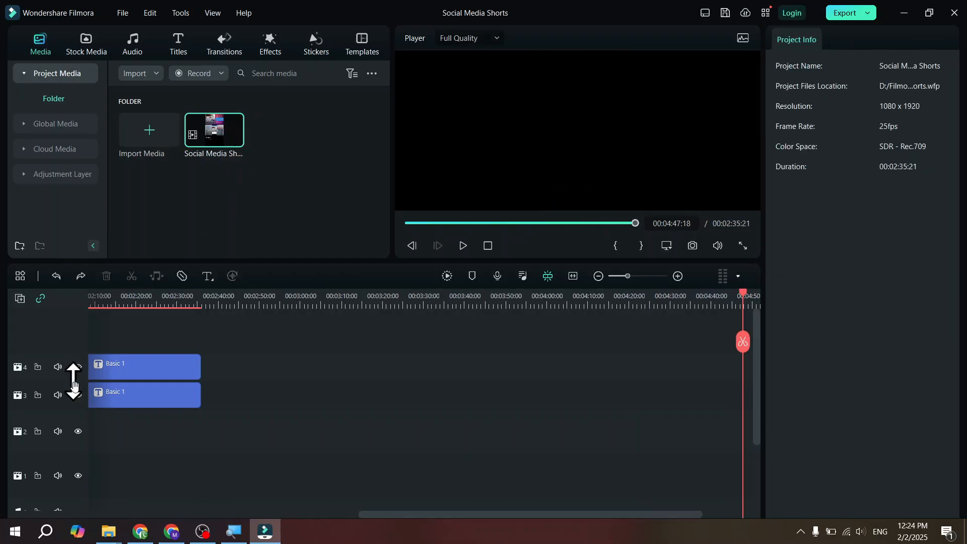
drag(470, 514, 162, 498)
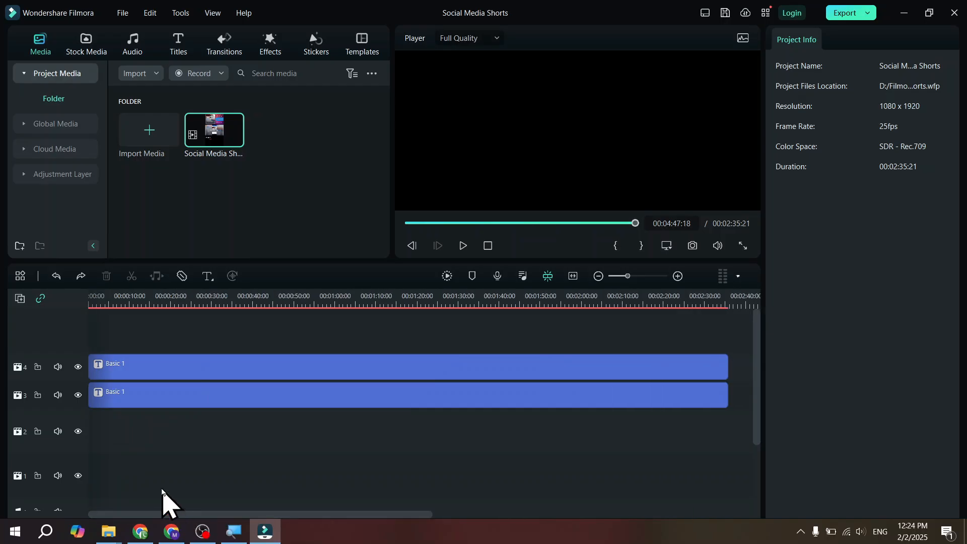
key(Home)
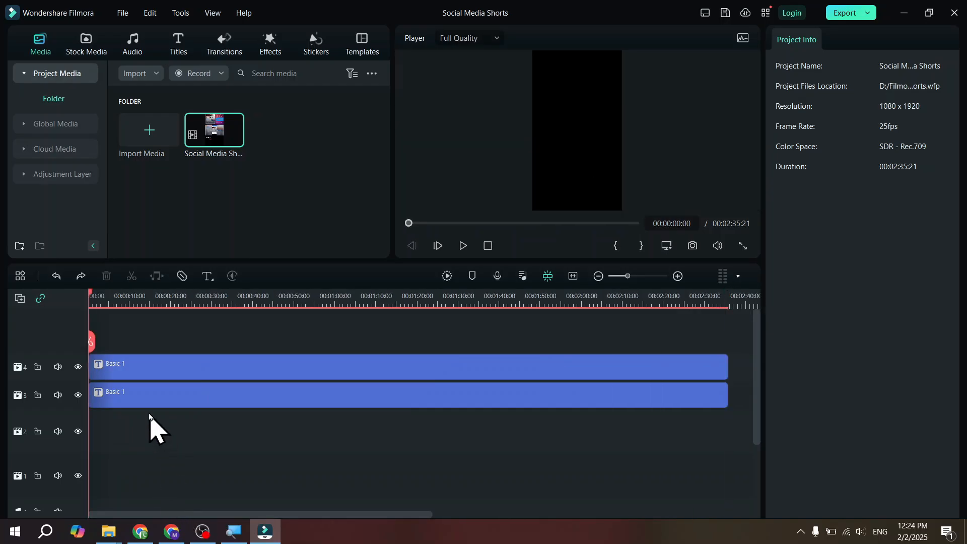
click(235, 137)
key(ctrl+z)
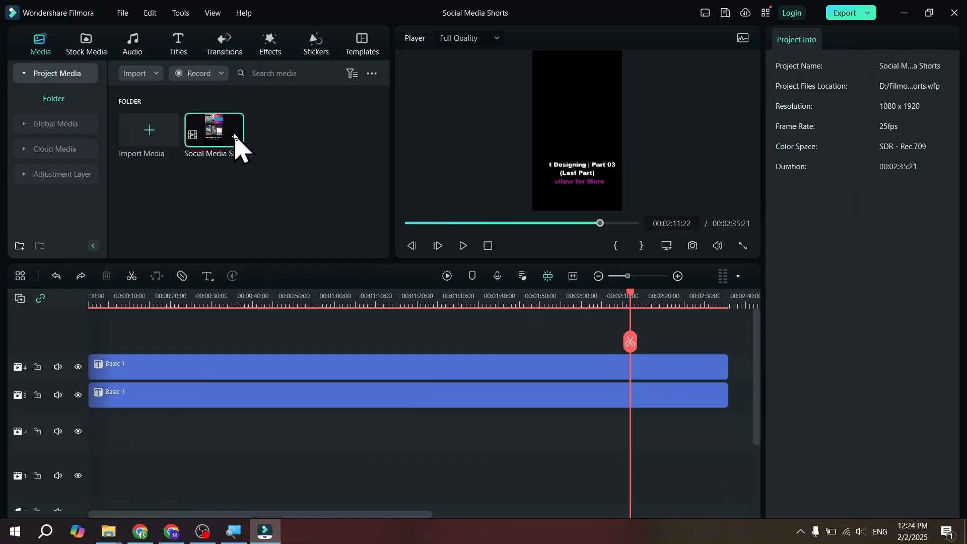
Step: Place the imported short at the start of video track 1 and select the white title clip above it
drag(201, 127, 87, 456)
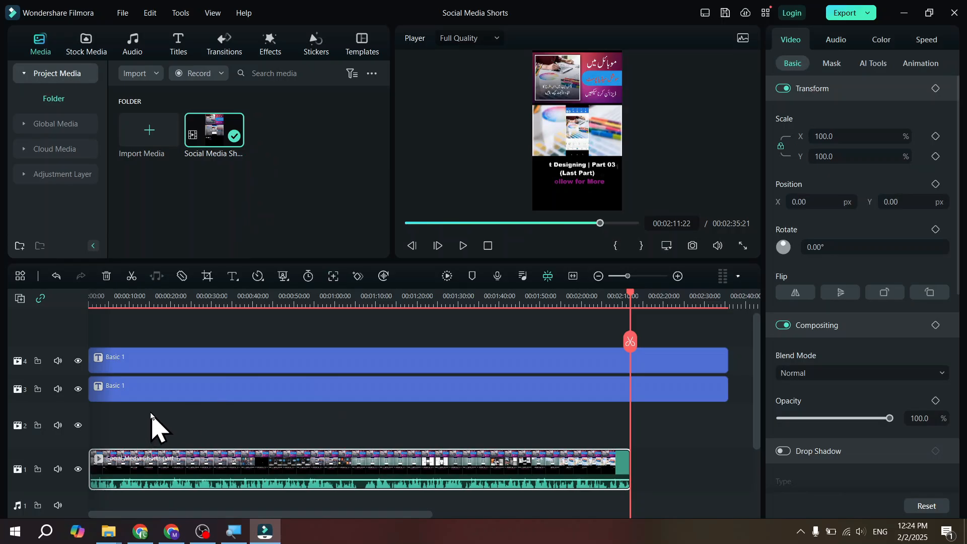
click(544, 358)
click(556, 396)
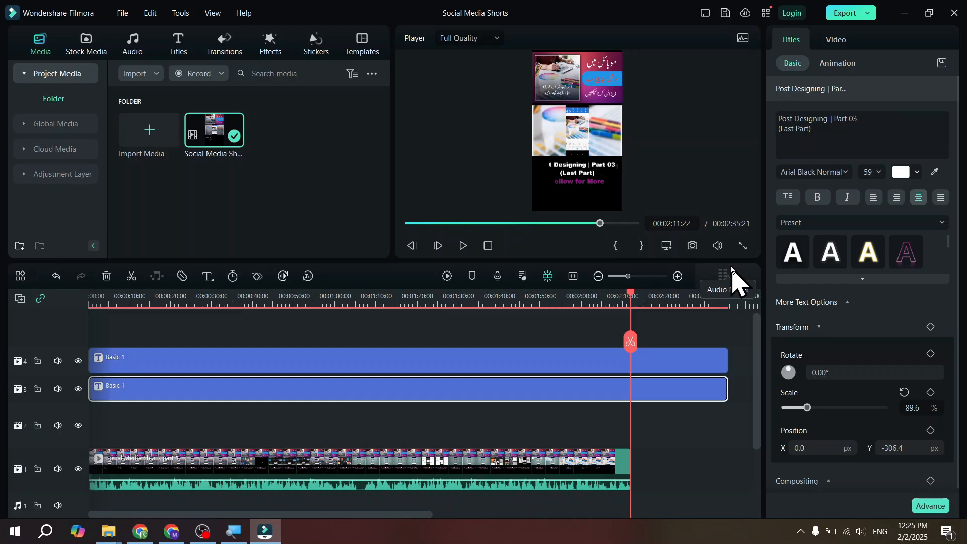
Step: Undo the media replacement and timeline edits back to the original clips, and close Filmora
key(ctrl+z)
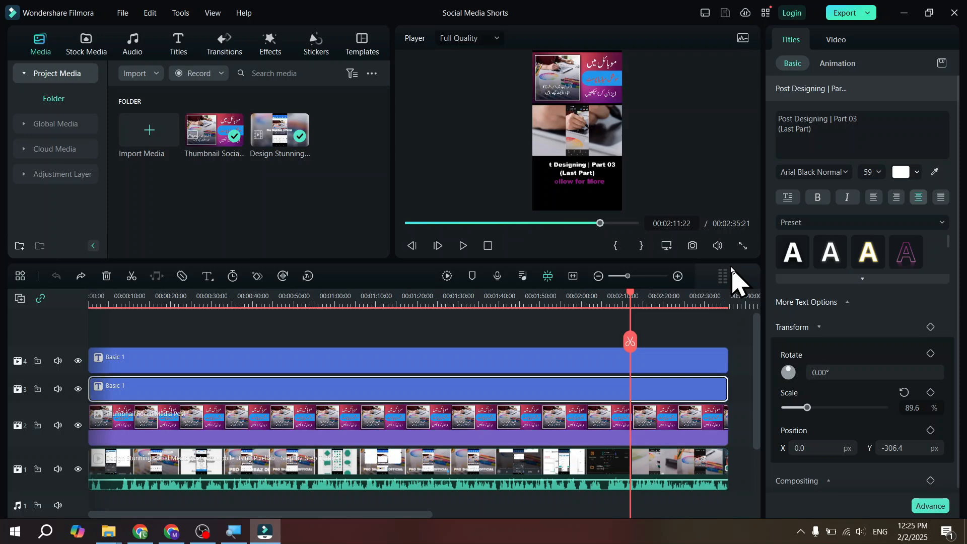
key(alt+F4)
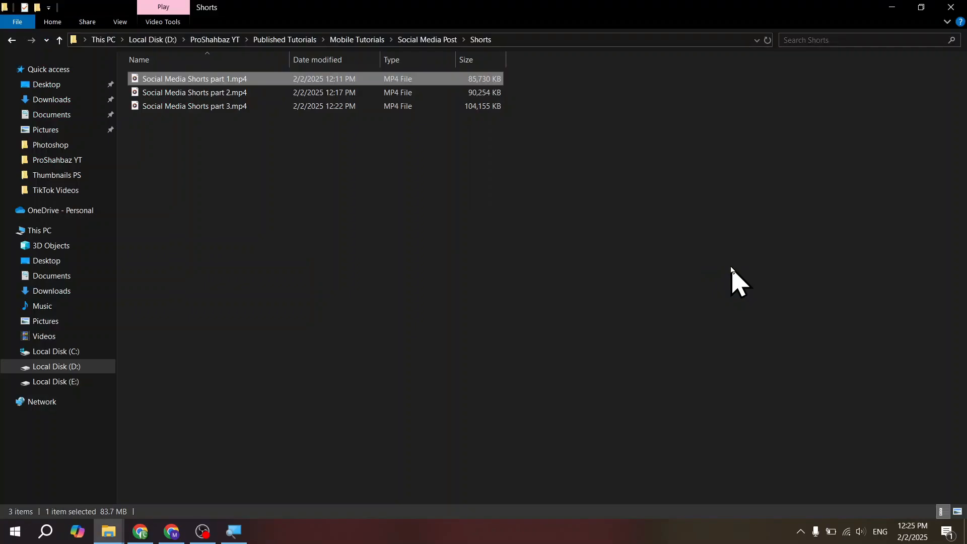